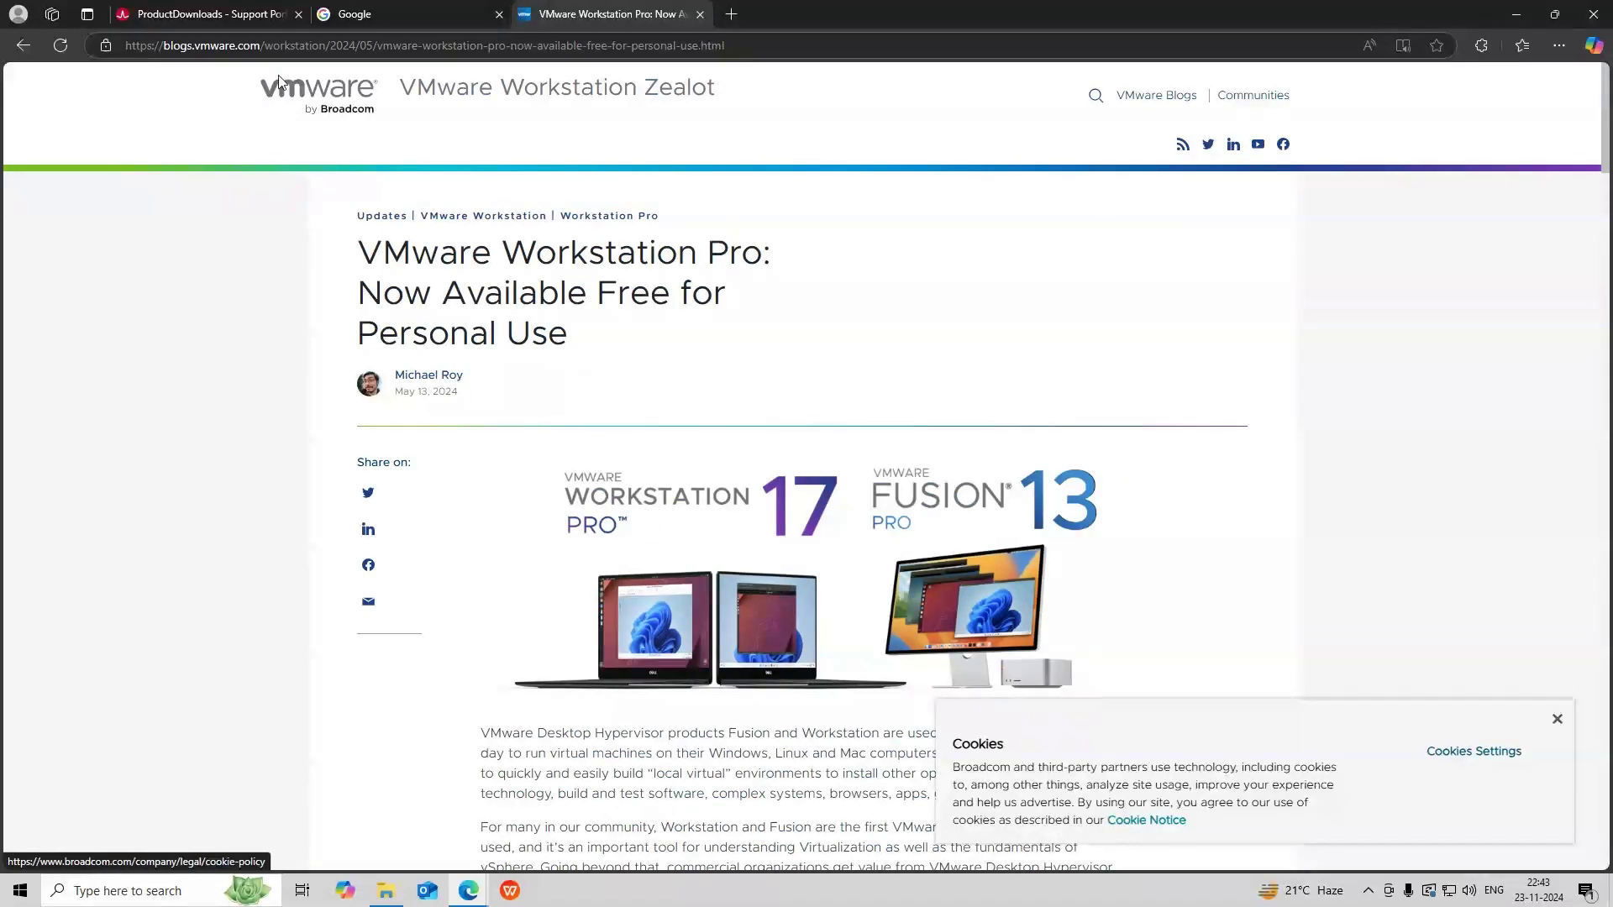
Step: Follow the blog post's VMware Workstation Pro download link and open release 17.6 of VMware Workstation Pro 17.0 for Windows
{"action": "scroll", "coordinate": [397, 255], "scroll_direction": "down", "scroll_amount": 2}
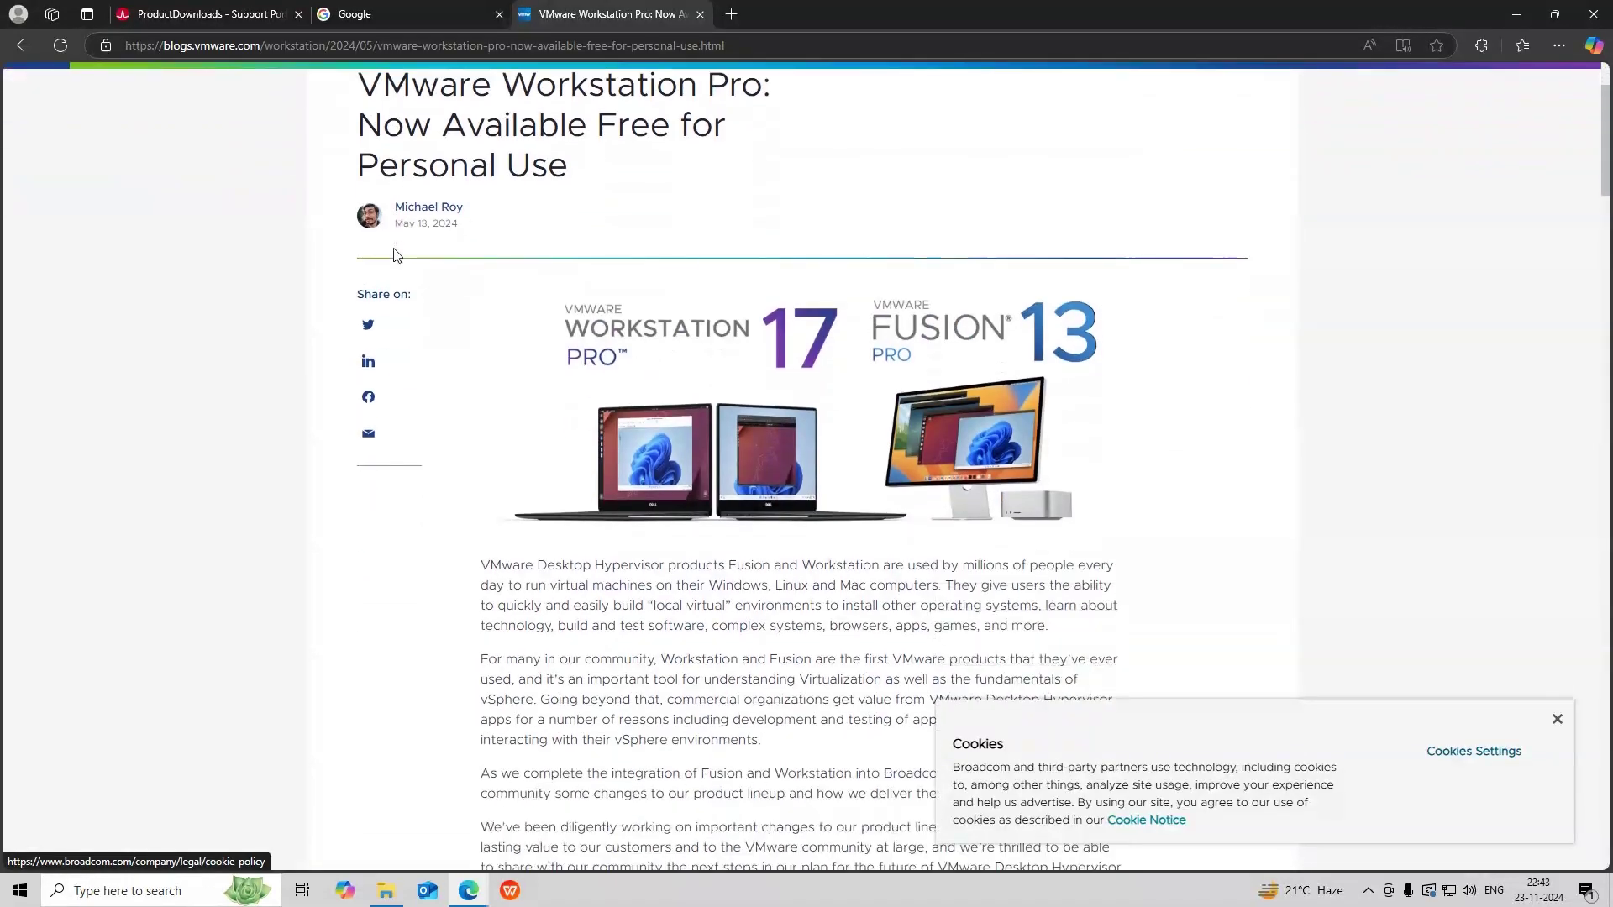
{"action": "scroll", "coordinate": [486, 266], "scroll_direction": "down", "scroll_amount": 15}
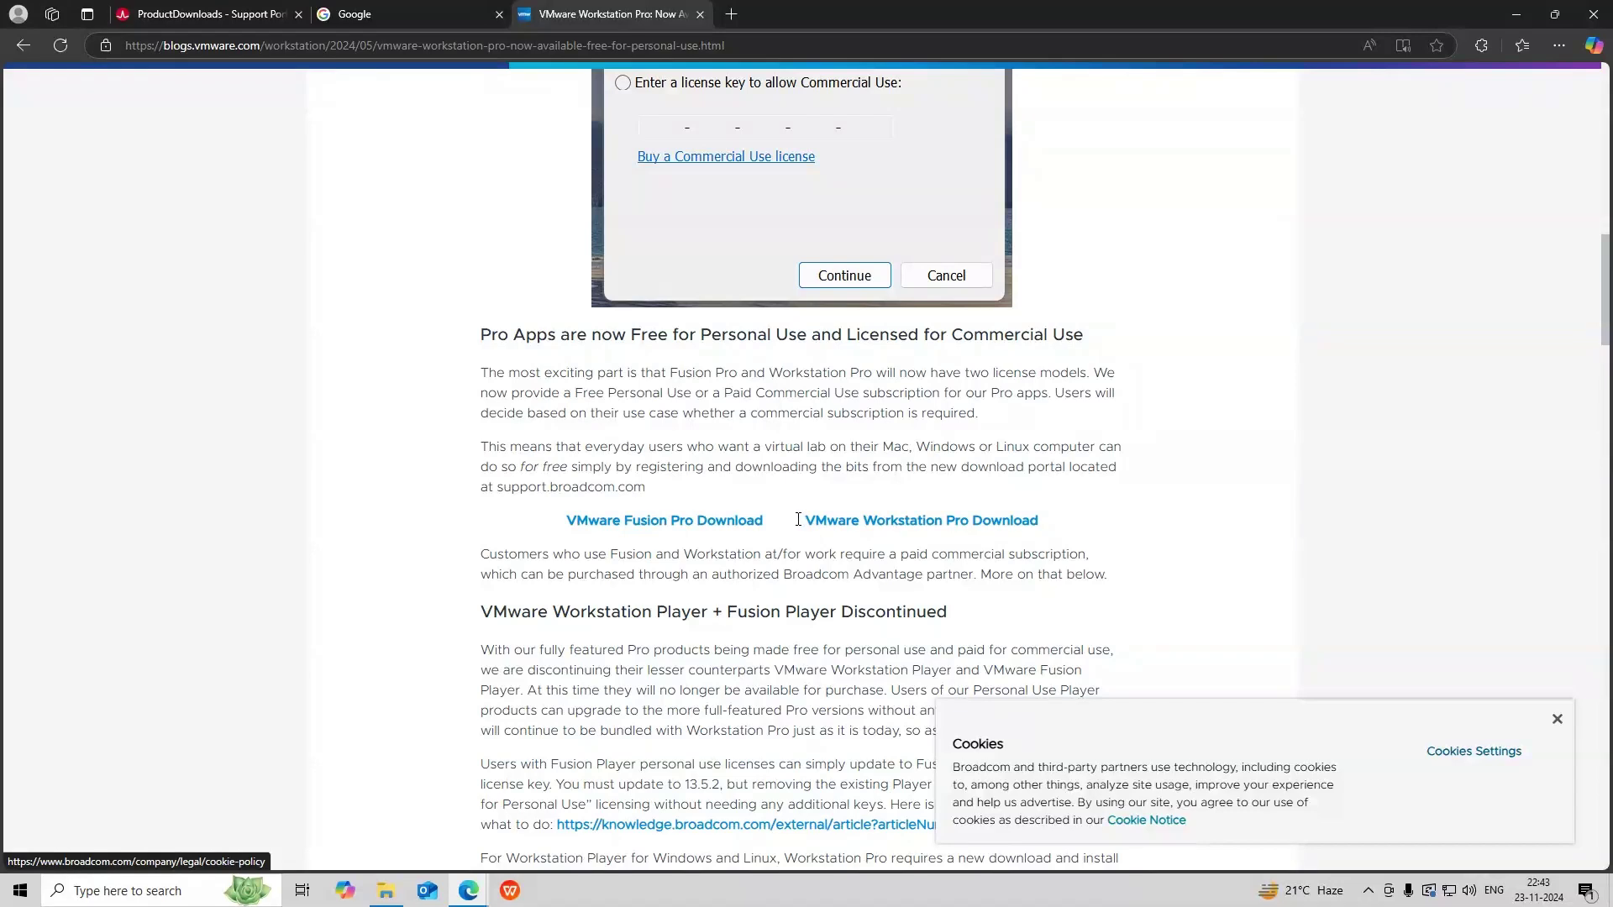
{"action": "left_click", "coordinate": [848, 523]}
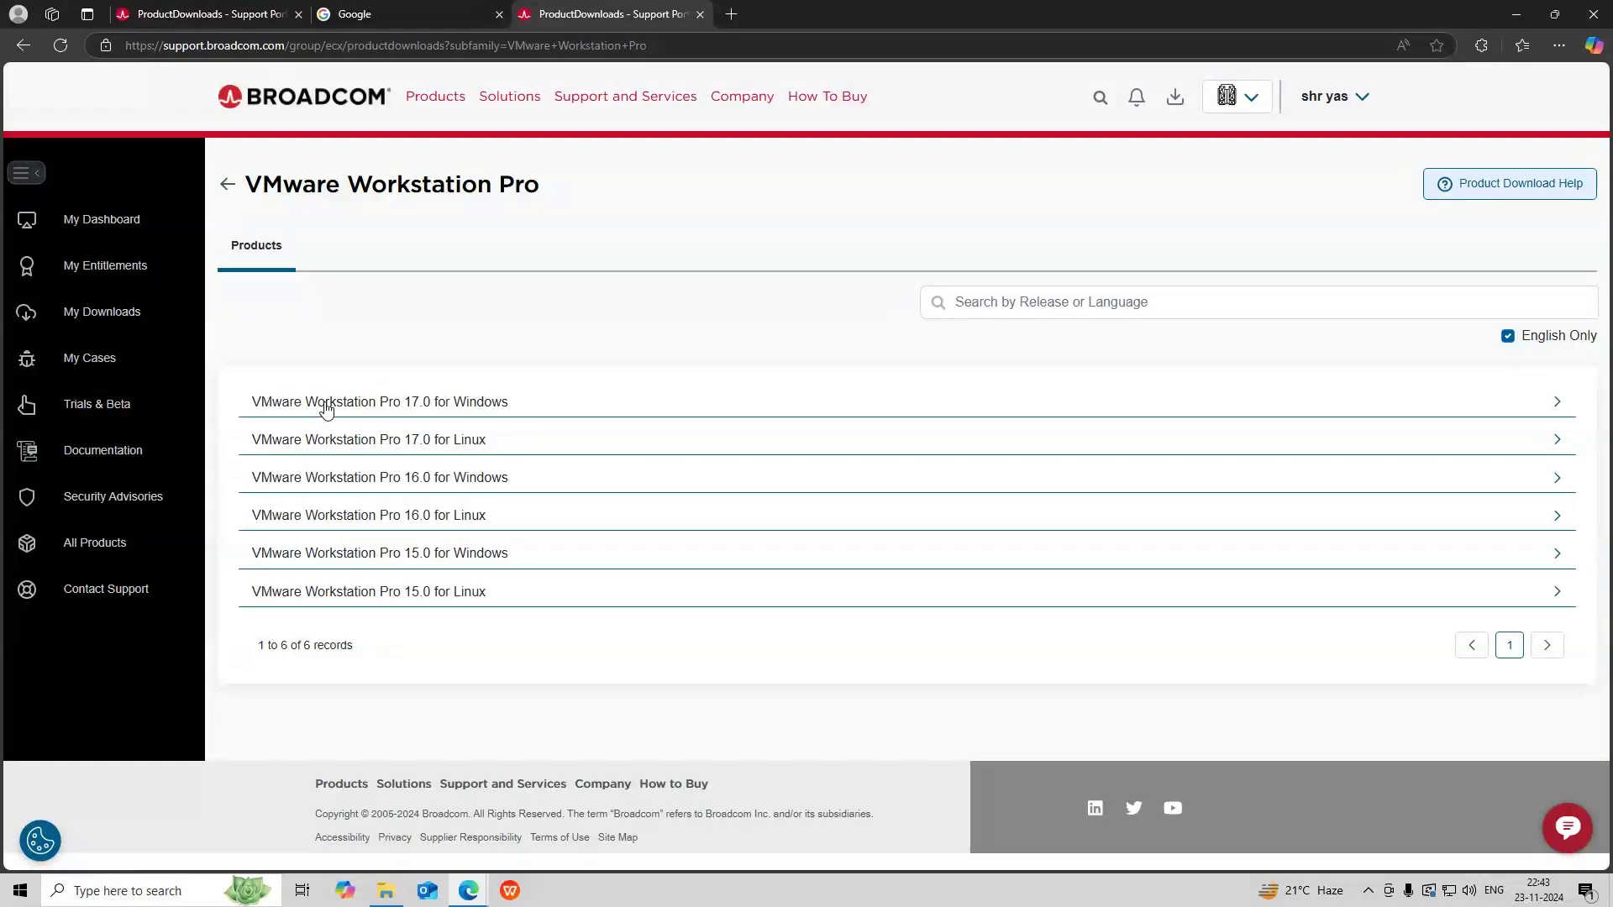
{"action": "left_click", "coordinate": [327, 408]}
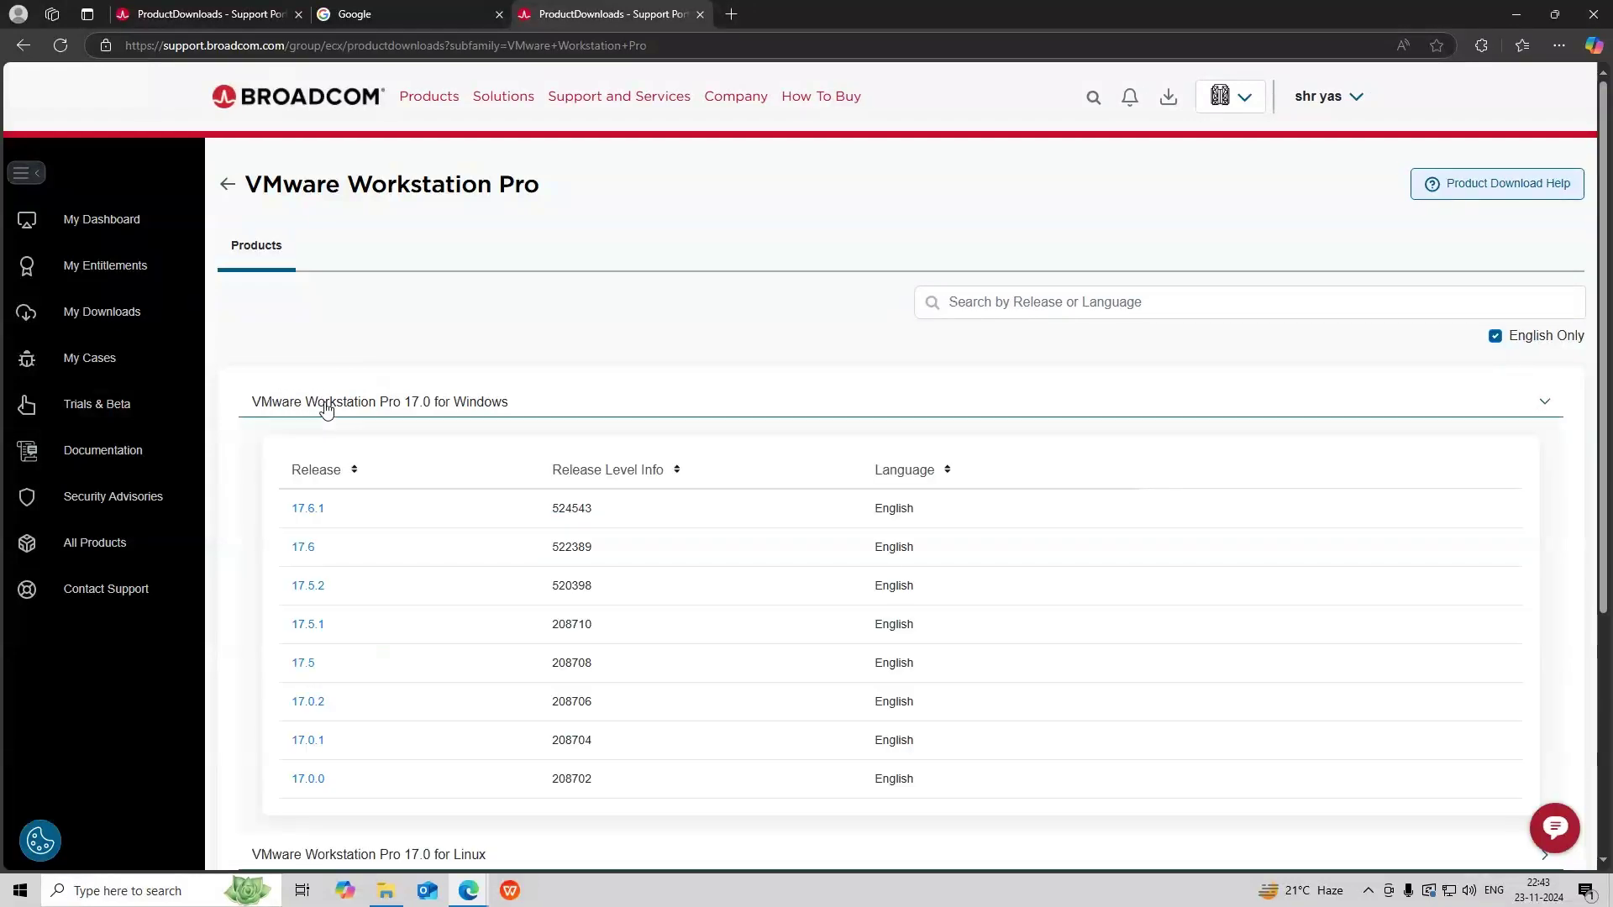
{"action": "left_click", "coordinate": [304, 548]}
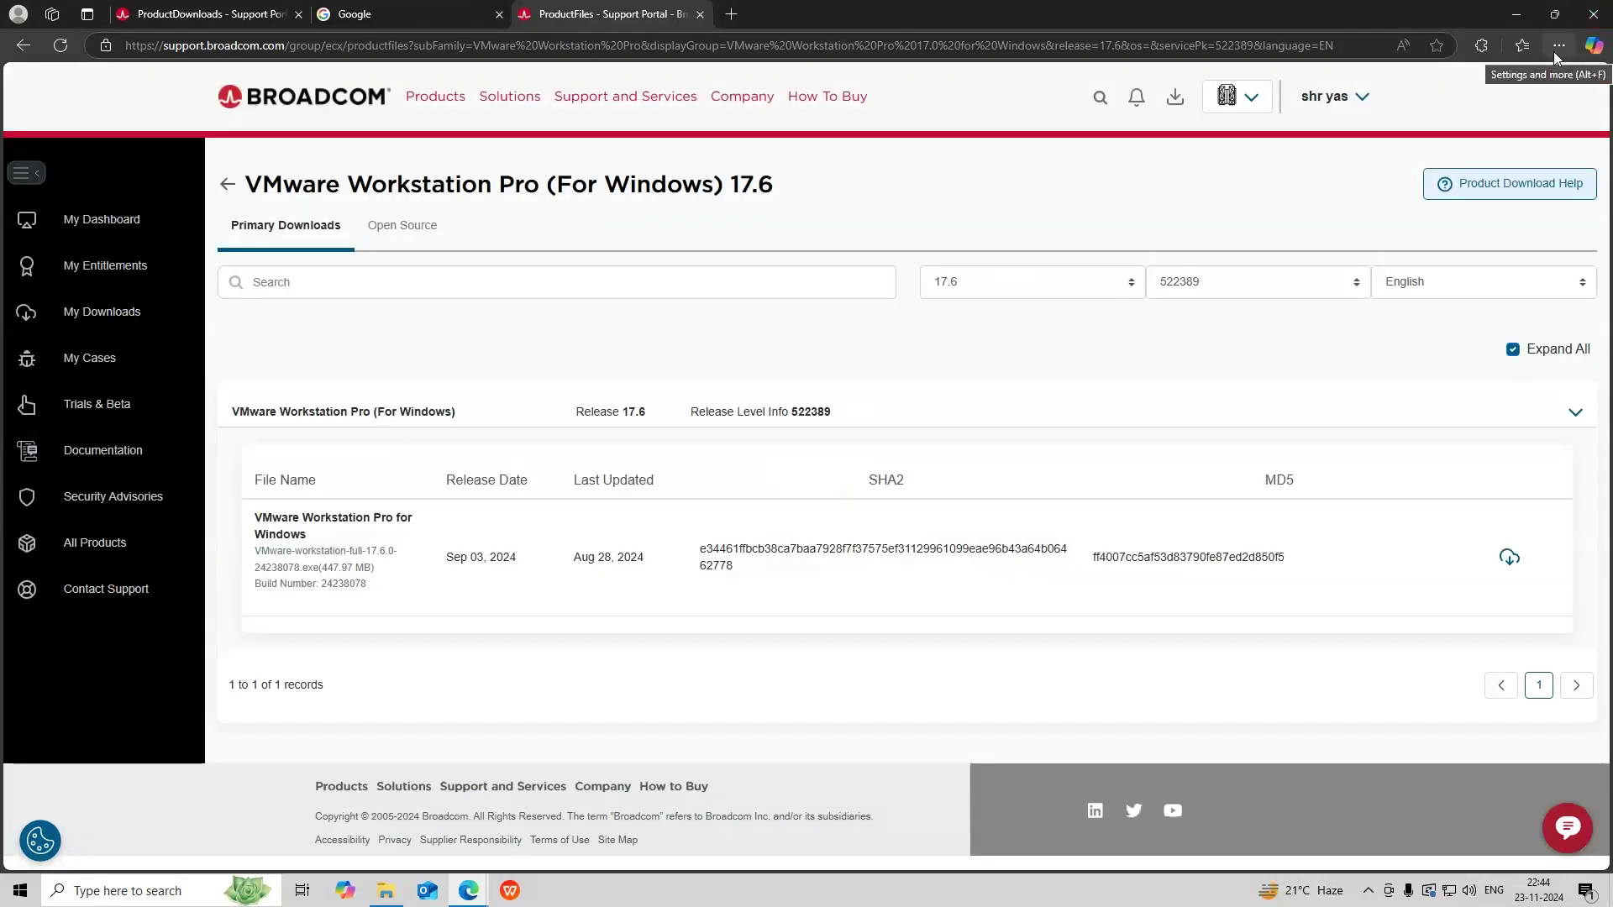
Step: Start downloading the VMware Workstation Pro 17.6 for Windows installer and cancel that download
{"action": "left_click", "coordinate": [1558, 45]}
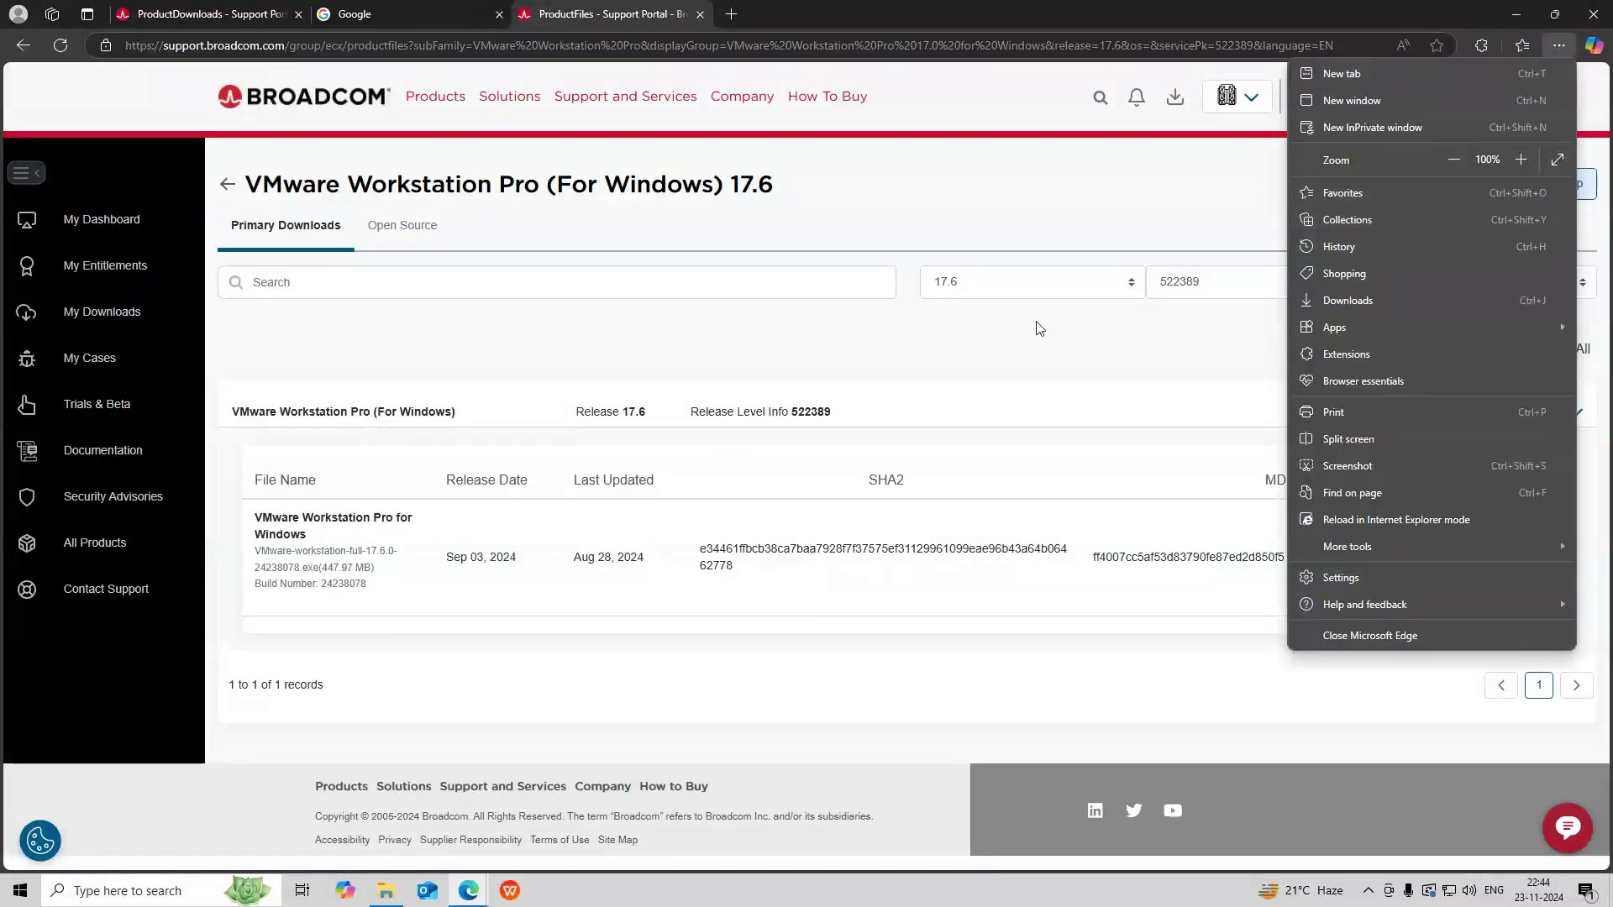
{"action": "left_click", "coordinate": [866, 354]}
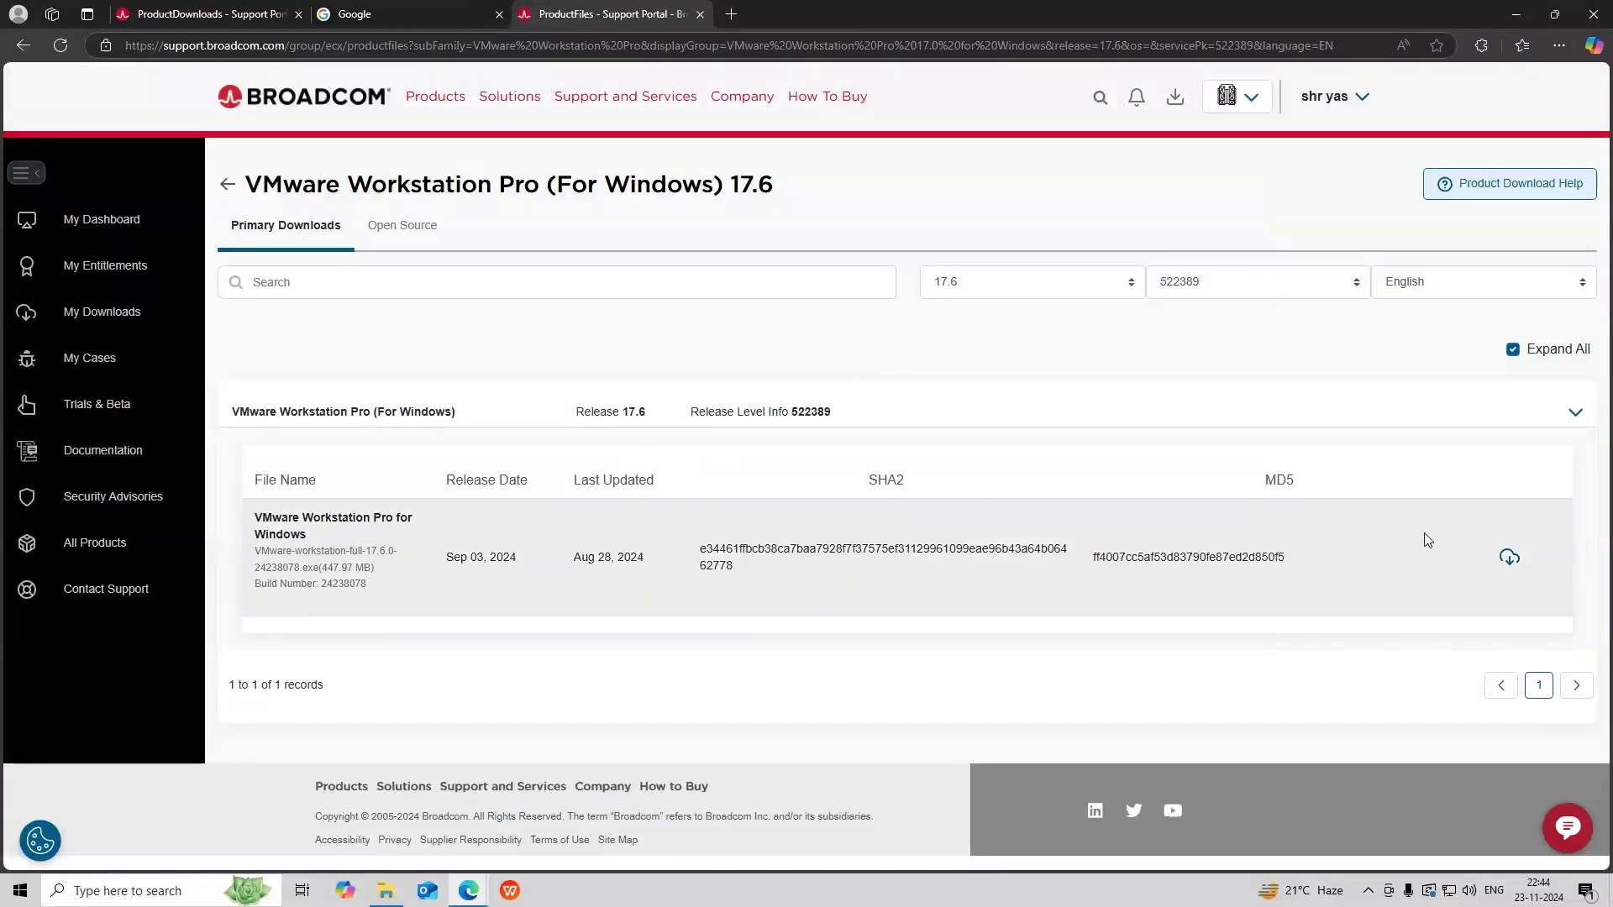
{"action": "left_click", "coordinate": [1509, 557]}
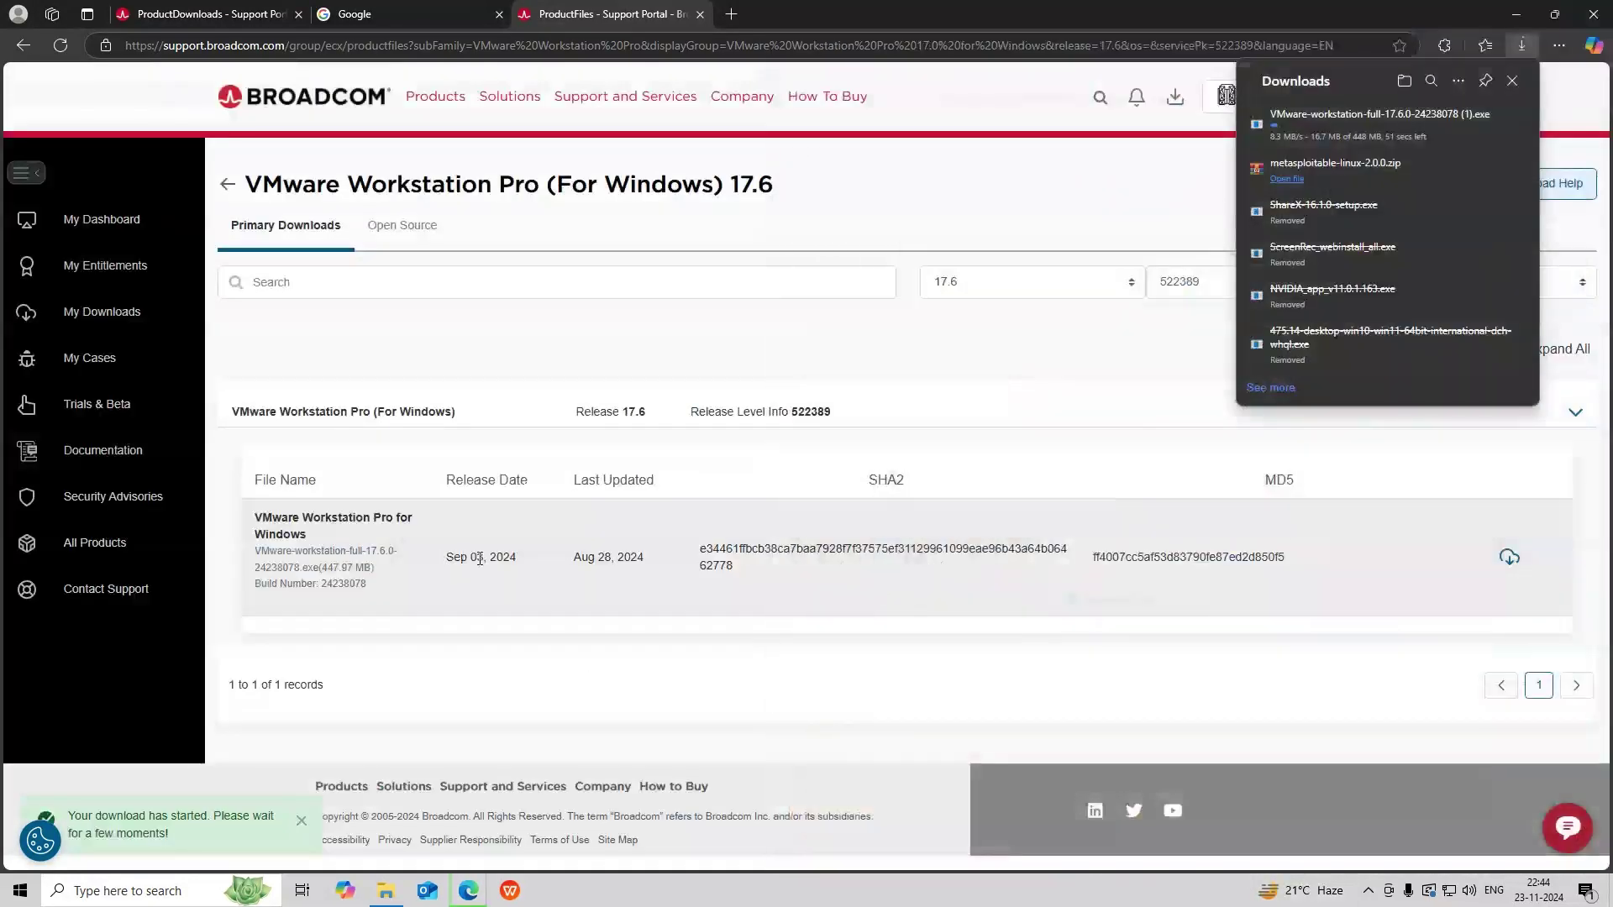
{"action": "mouse_move", "coordinate": [1270, 139]}
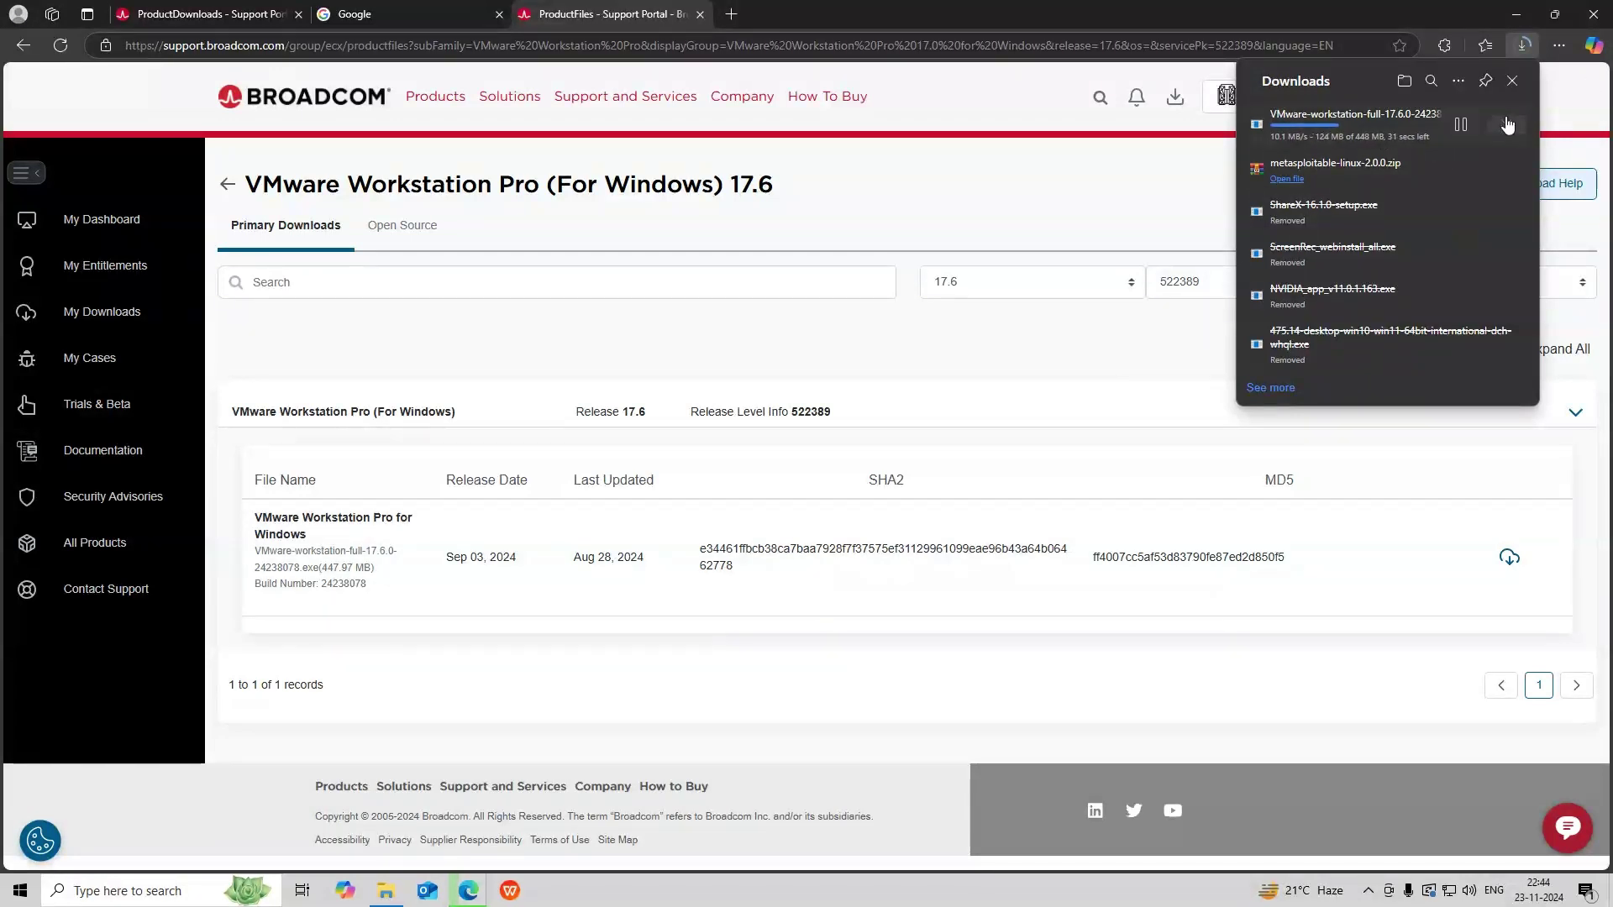
{"action": "left_click", "coordinate": [1507, 124]}
Step: Run the VMware-workstation-full-17.6.0-24238078 installer from the Downloads folder and bring its setup wizard to the front
{"action": "left_click", "coordinate": [385, 890]}
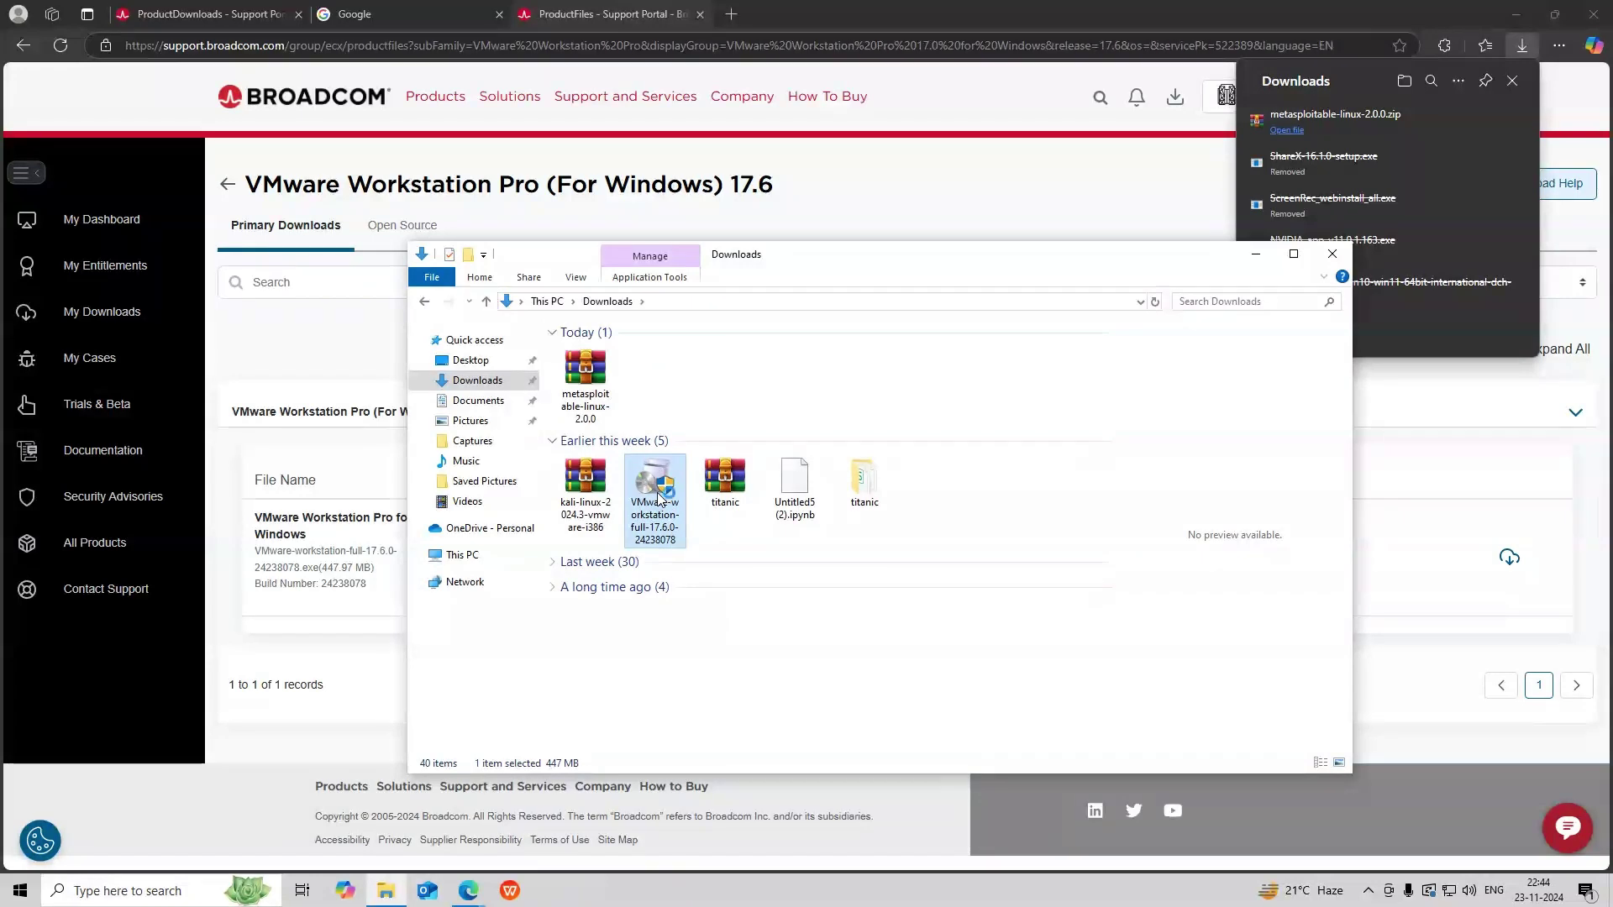
{"action": "double_click", "coordinate": [659, 499]}
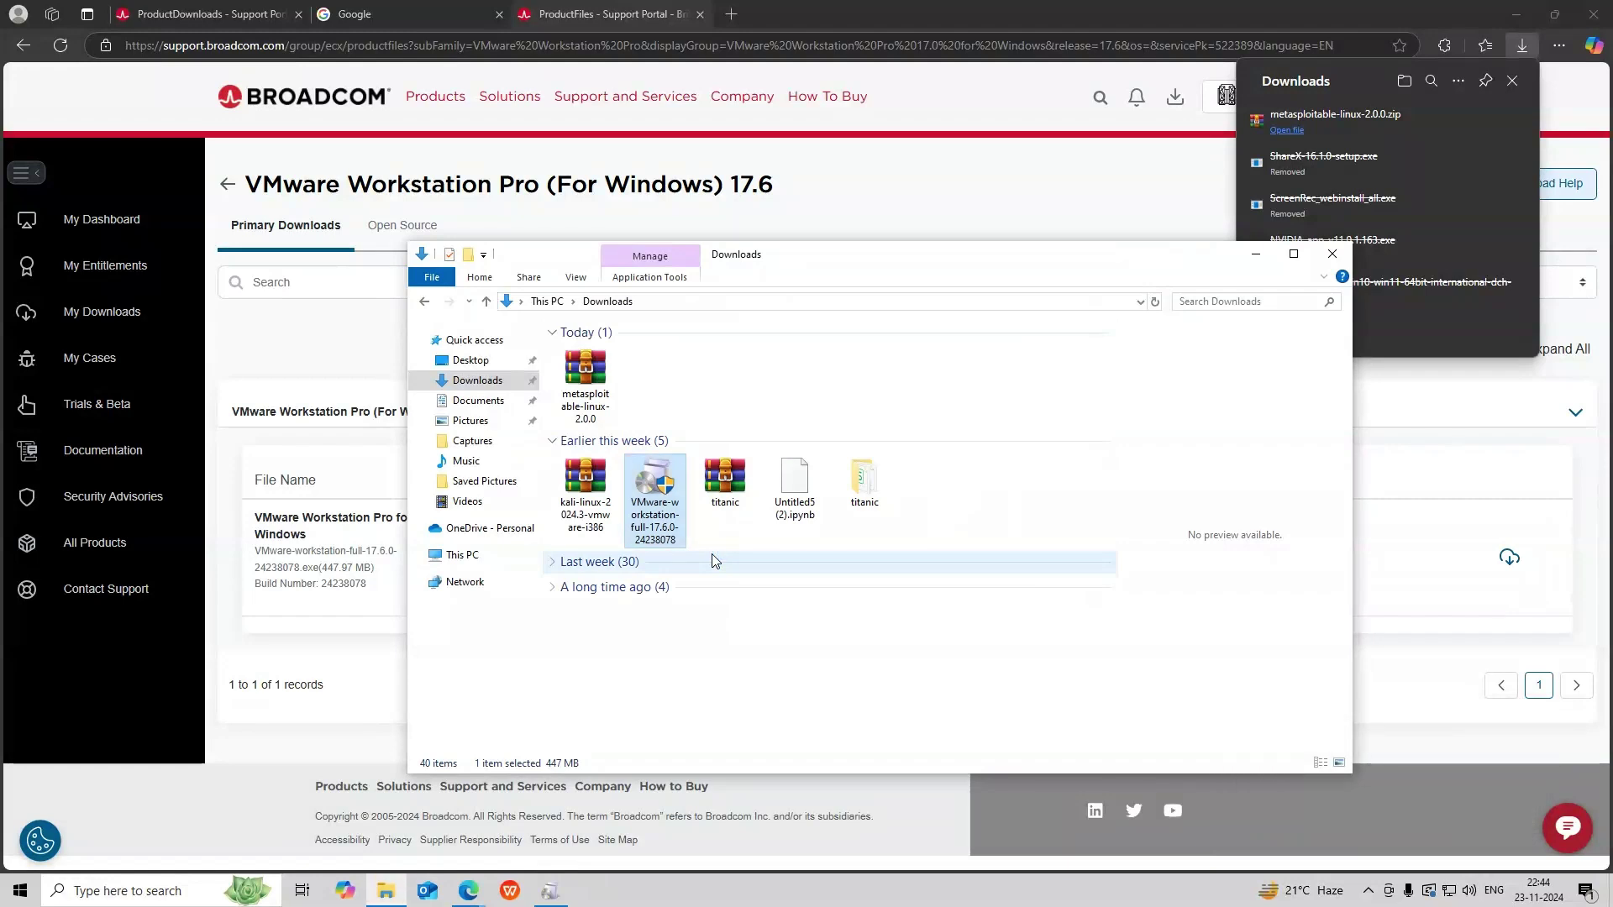
{"action": "left_click", "coordinate": [561, 894]}
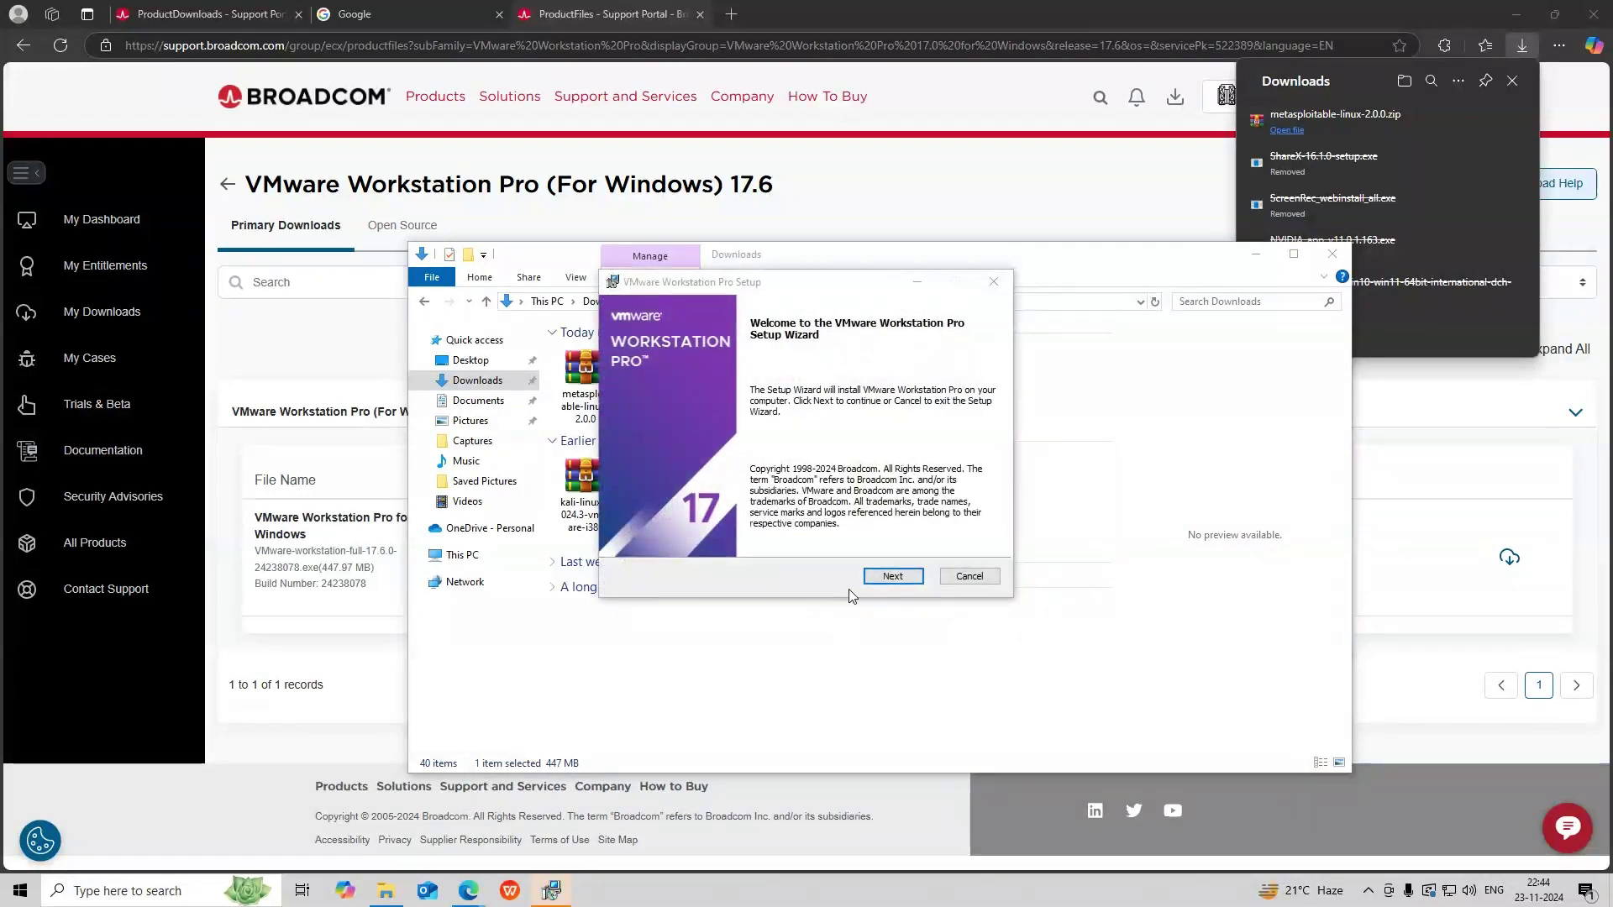
Step: Proceed past the setup wizard's welcome page and accept the terms of the End-User License Agreement
{"action": "left_click", "coordinate": [892, 576]}
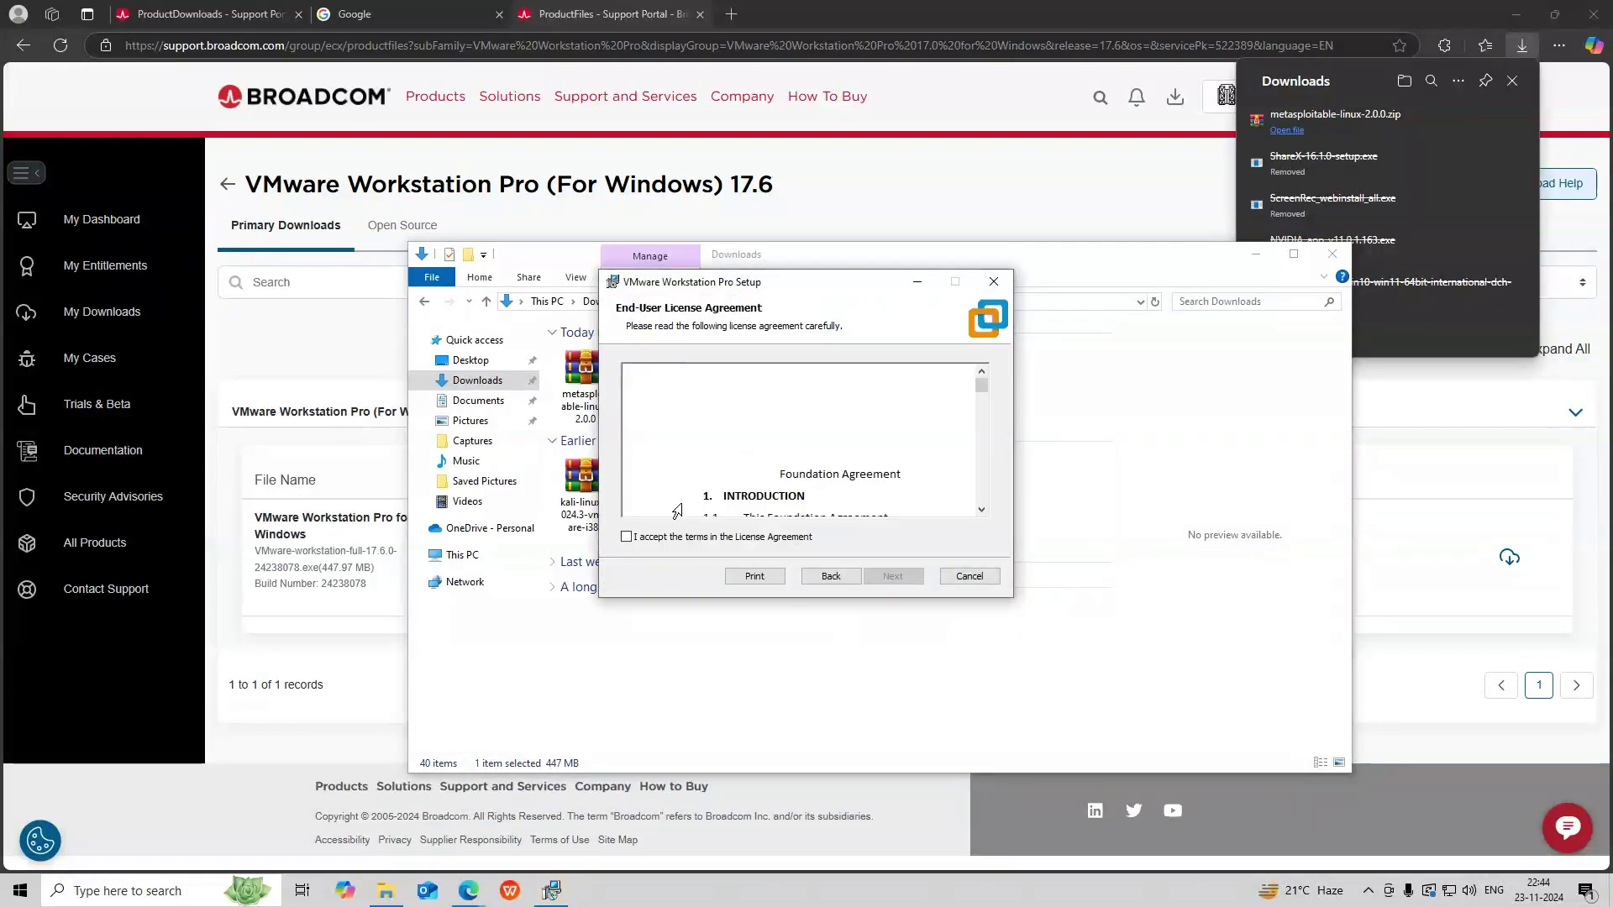
{"action": "left_click", "coordinate": [625, 537]}
{"action": "left_click", "coordinate": [901, 578]}
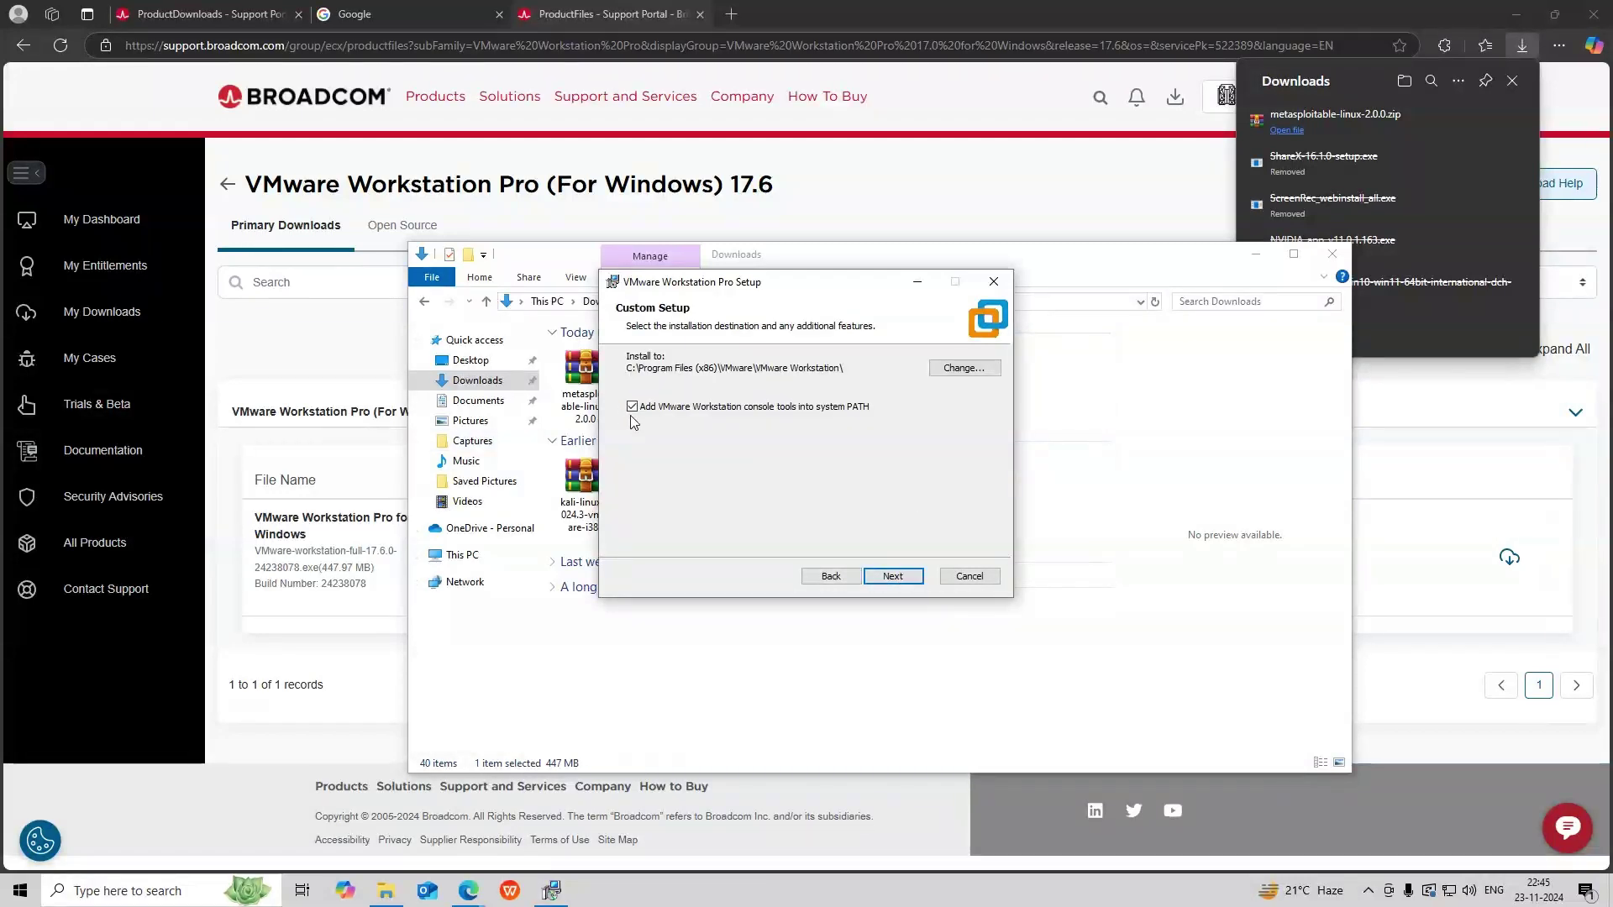
Step: Install VMware Workstation Pro with the default destination, user experience and remaining settings, and finish the wizard without entering a license
{"action": "left_click", "coordinate": [895, 575]}
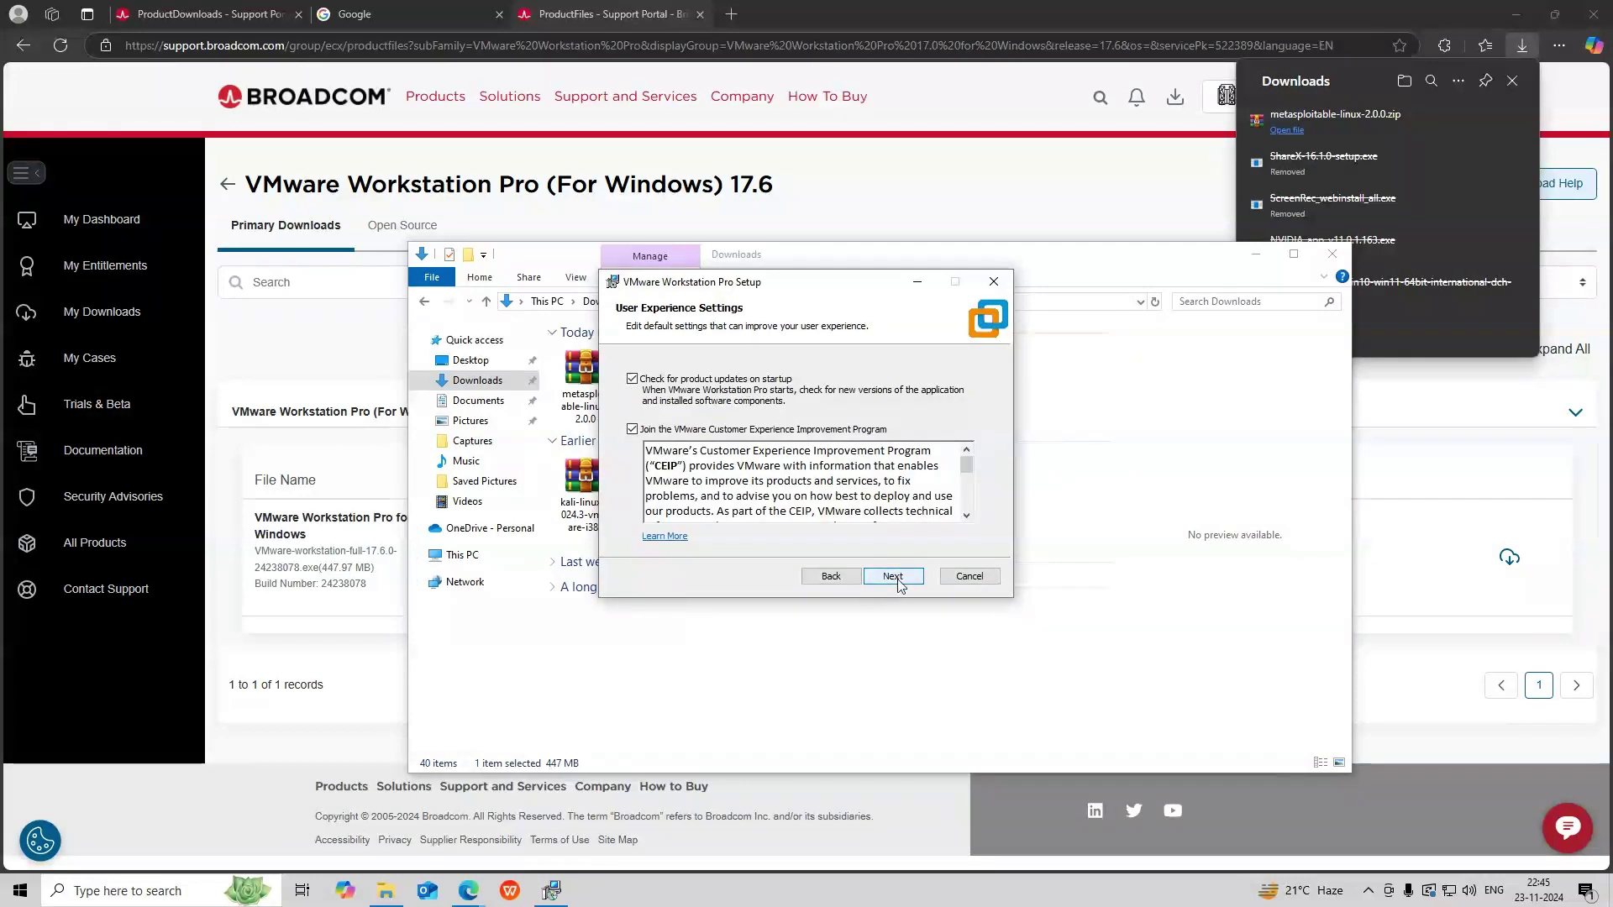
{"action": "left_click", "coordinate": [897, 580]}
{"action": "left_click", "coordinate": [895, 578]}
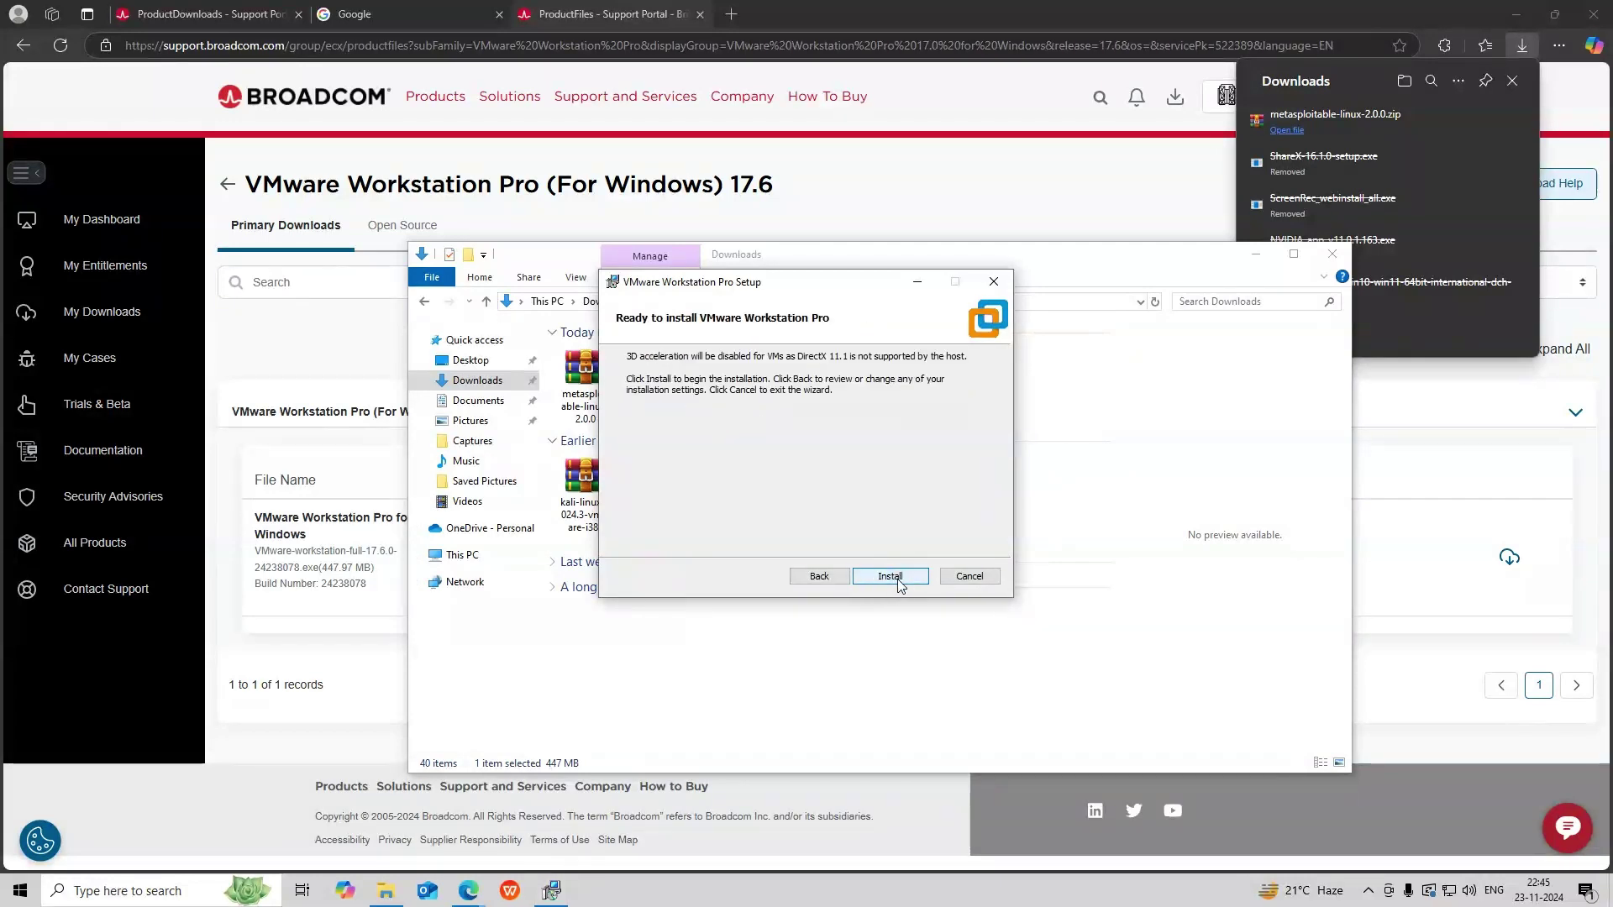
{"action": "left_click", "coordinate": [892, 576]}
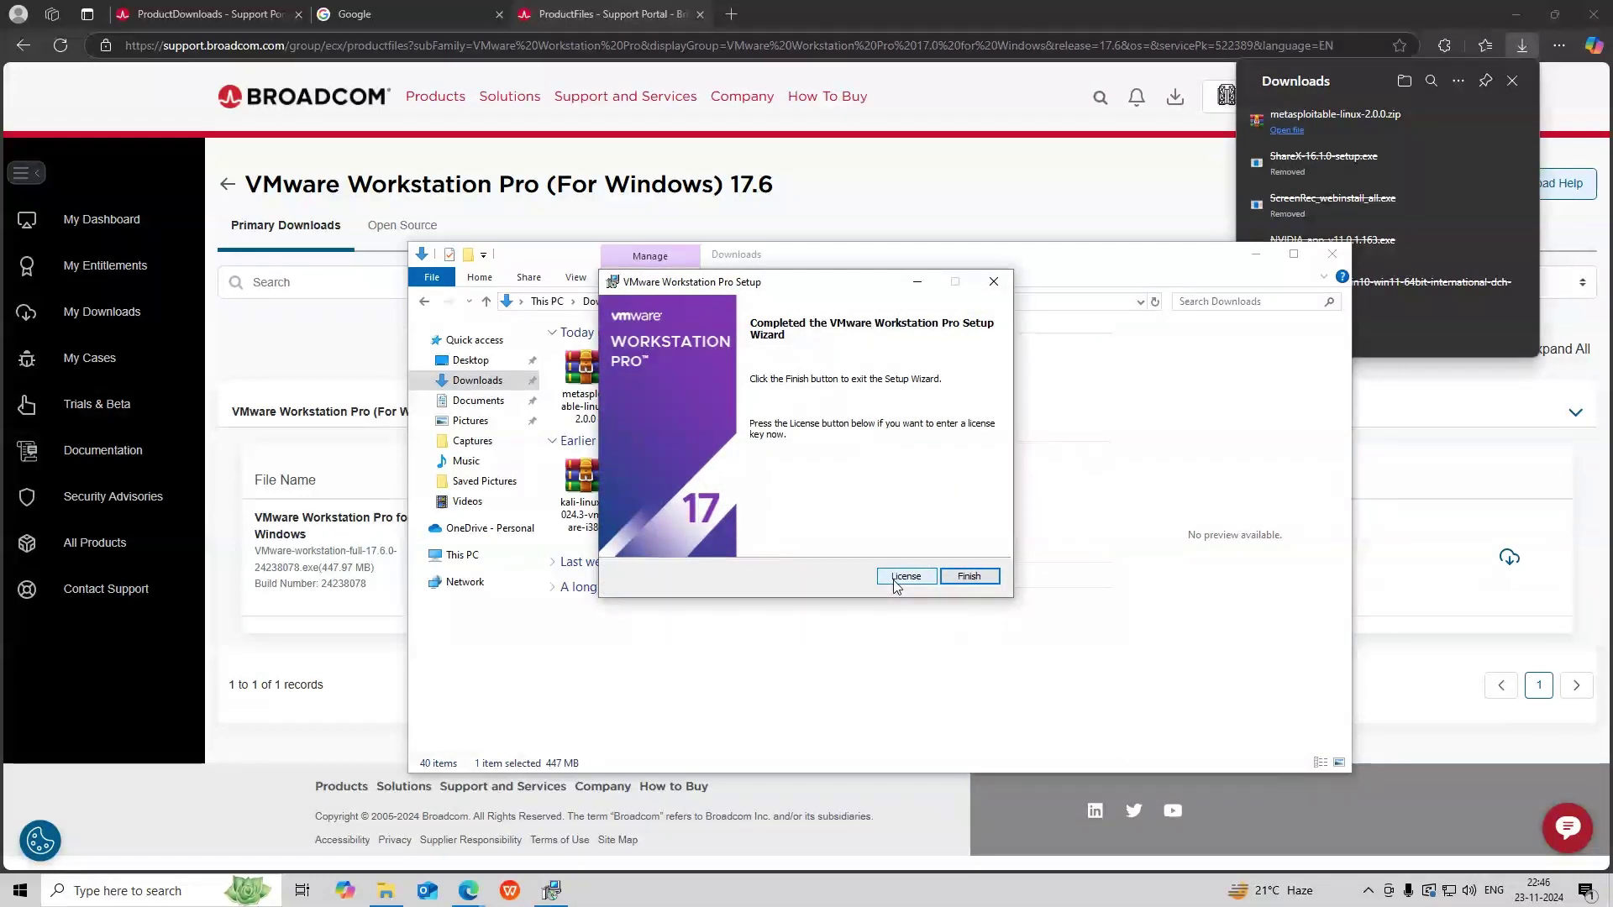
{"action": "left_click", "coordinate": [968, 576]}
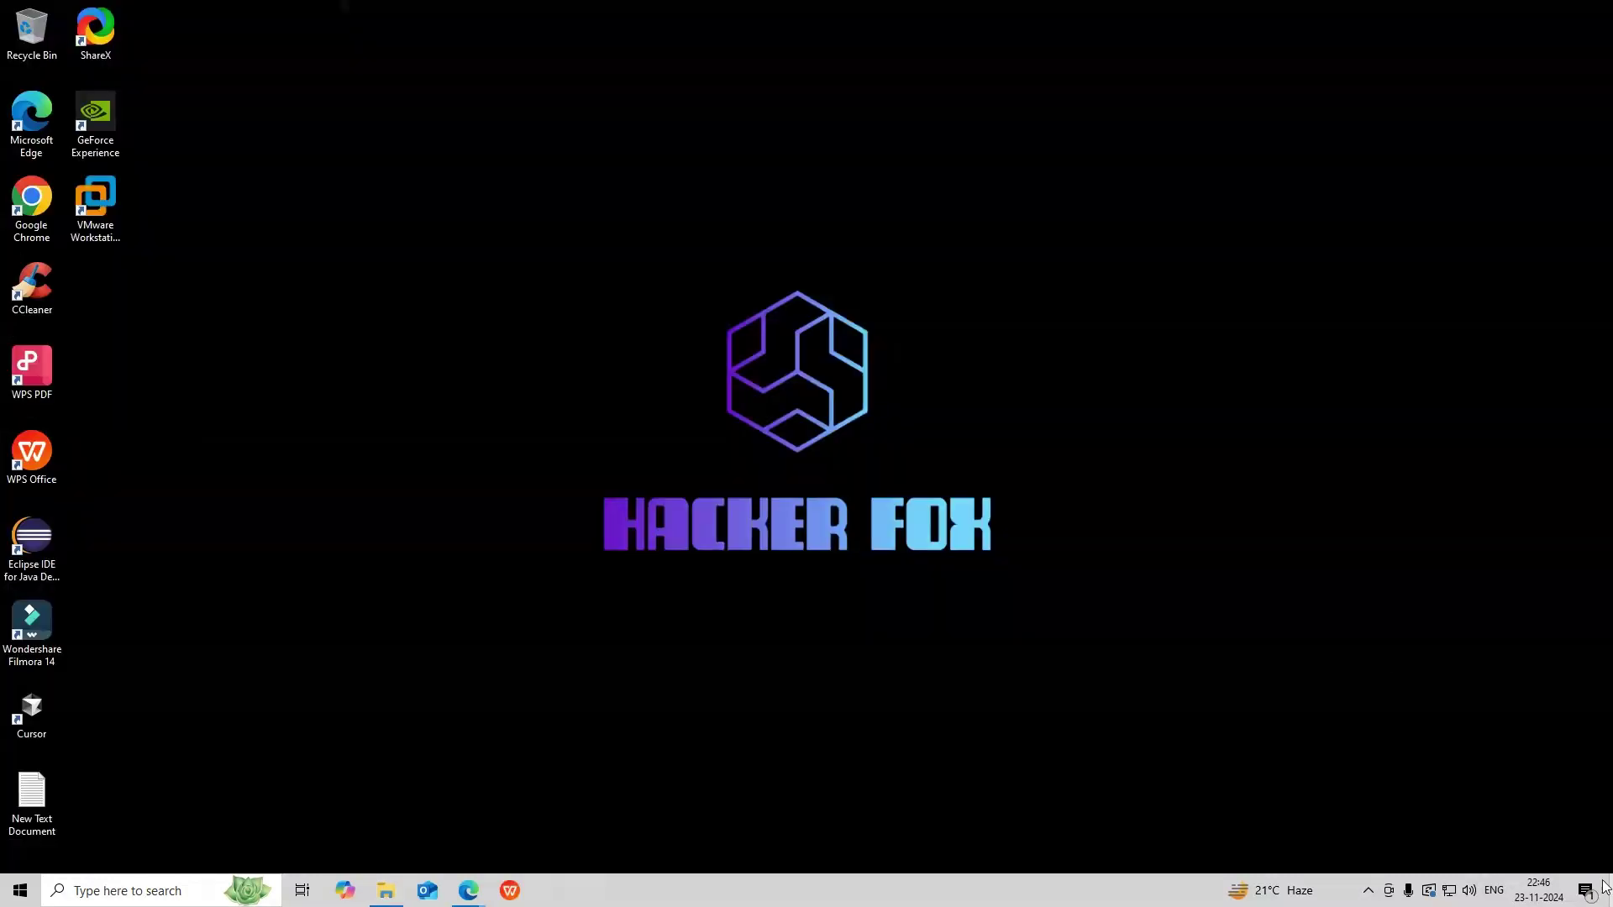
Step: Launch VMware Workstation Pro from its desktop shortcut and minimize its window
{"action": "left_click", "coordinate": [94, 223]}
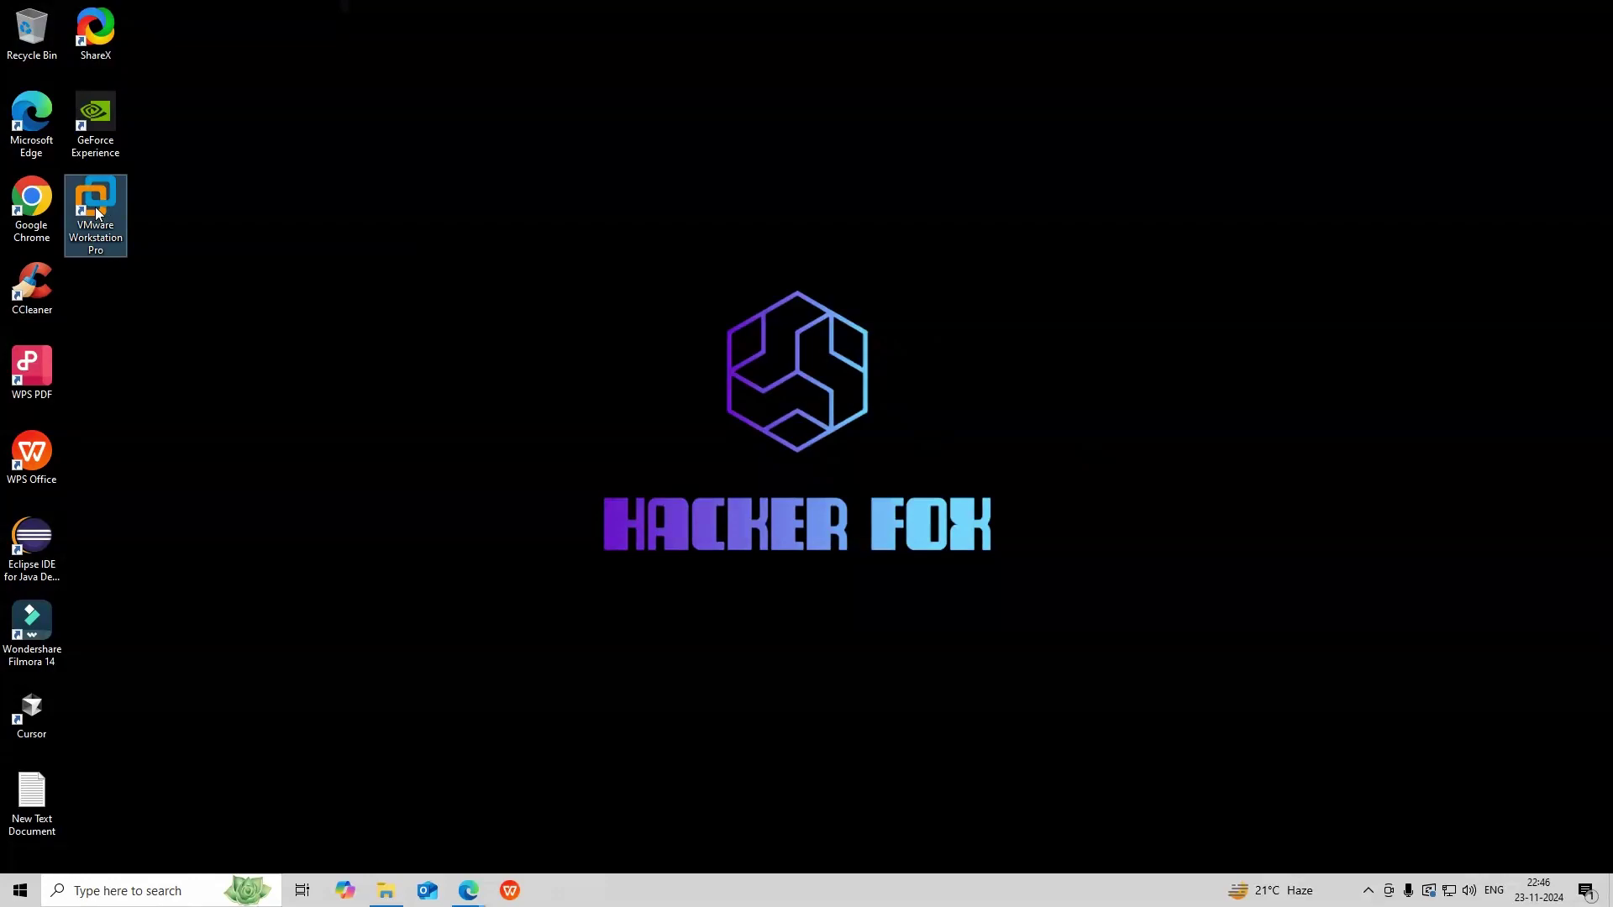
{"action": "double_click", "coordinate": [96, 208]}
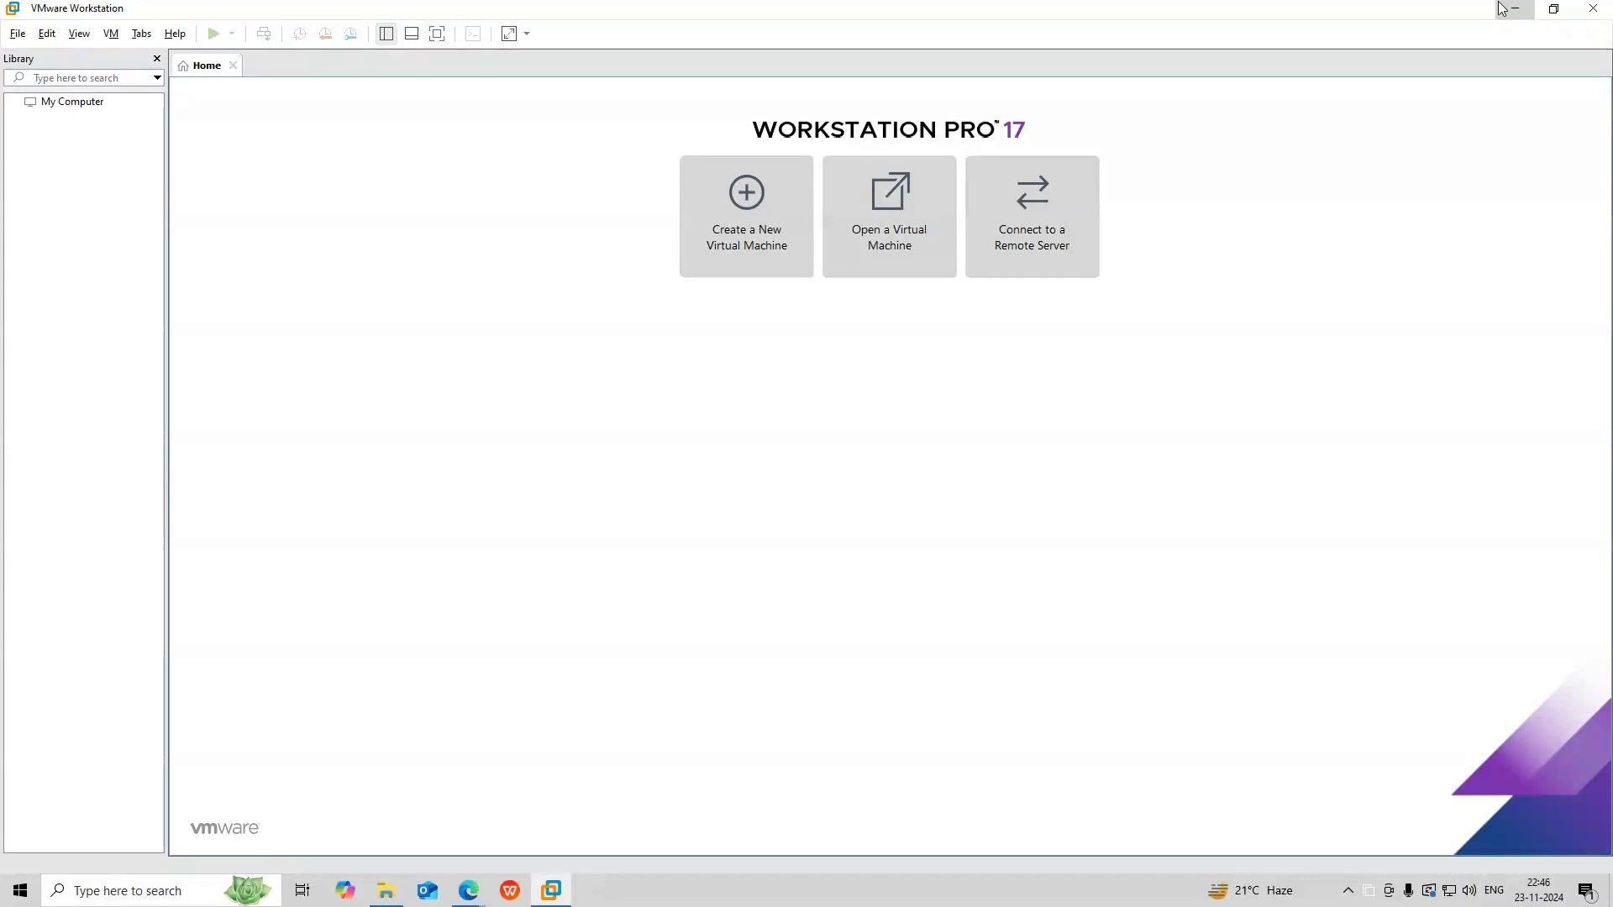
{"action": "left_click", "coordinate": [1504, 8]}
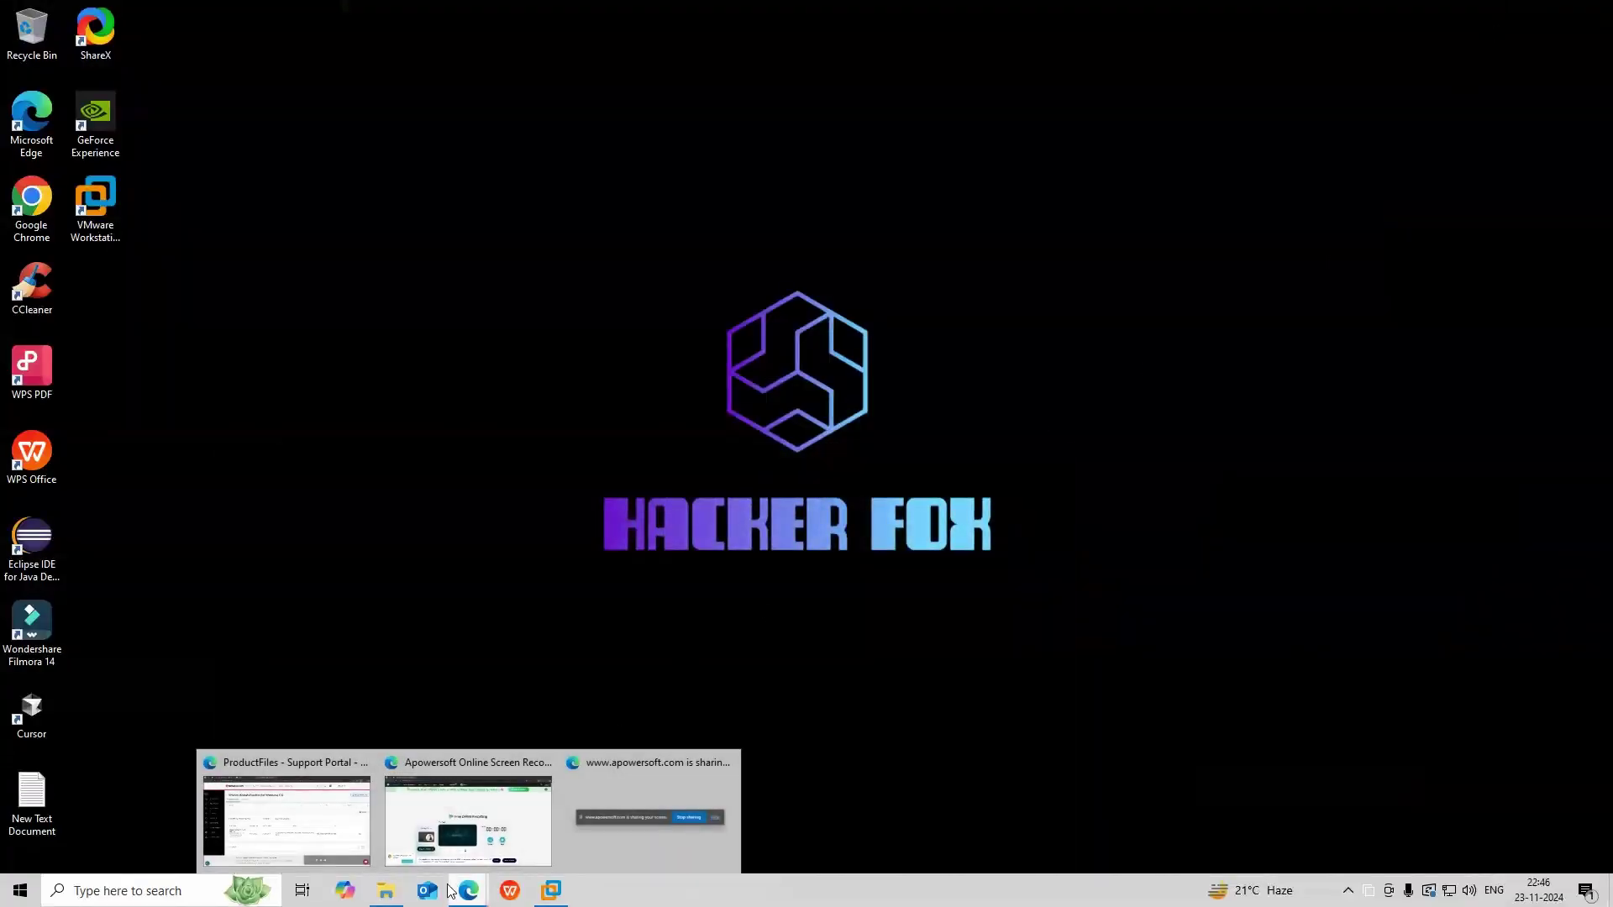
Step: Switch to the Edge window's Google page and search for "kali lnux"
{"action": "left_click", "coordinate": [314, 819]}
{"action": "left_click", "coordinate": [416, 20]}
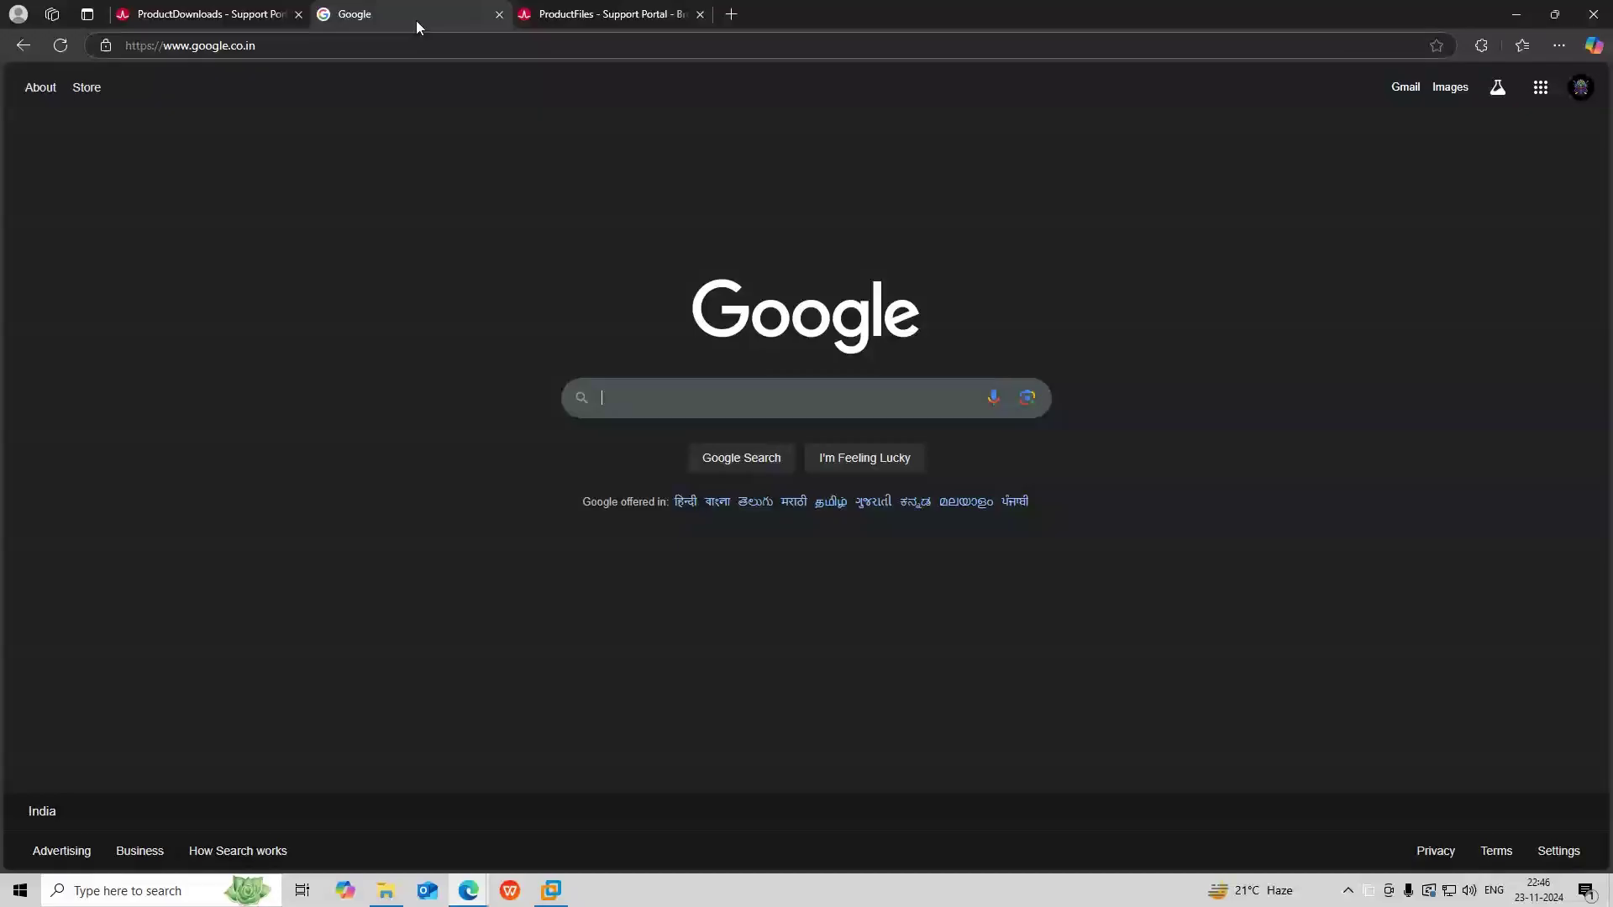
{"action": "left_click", "coordinate": [728, 400]}
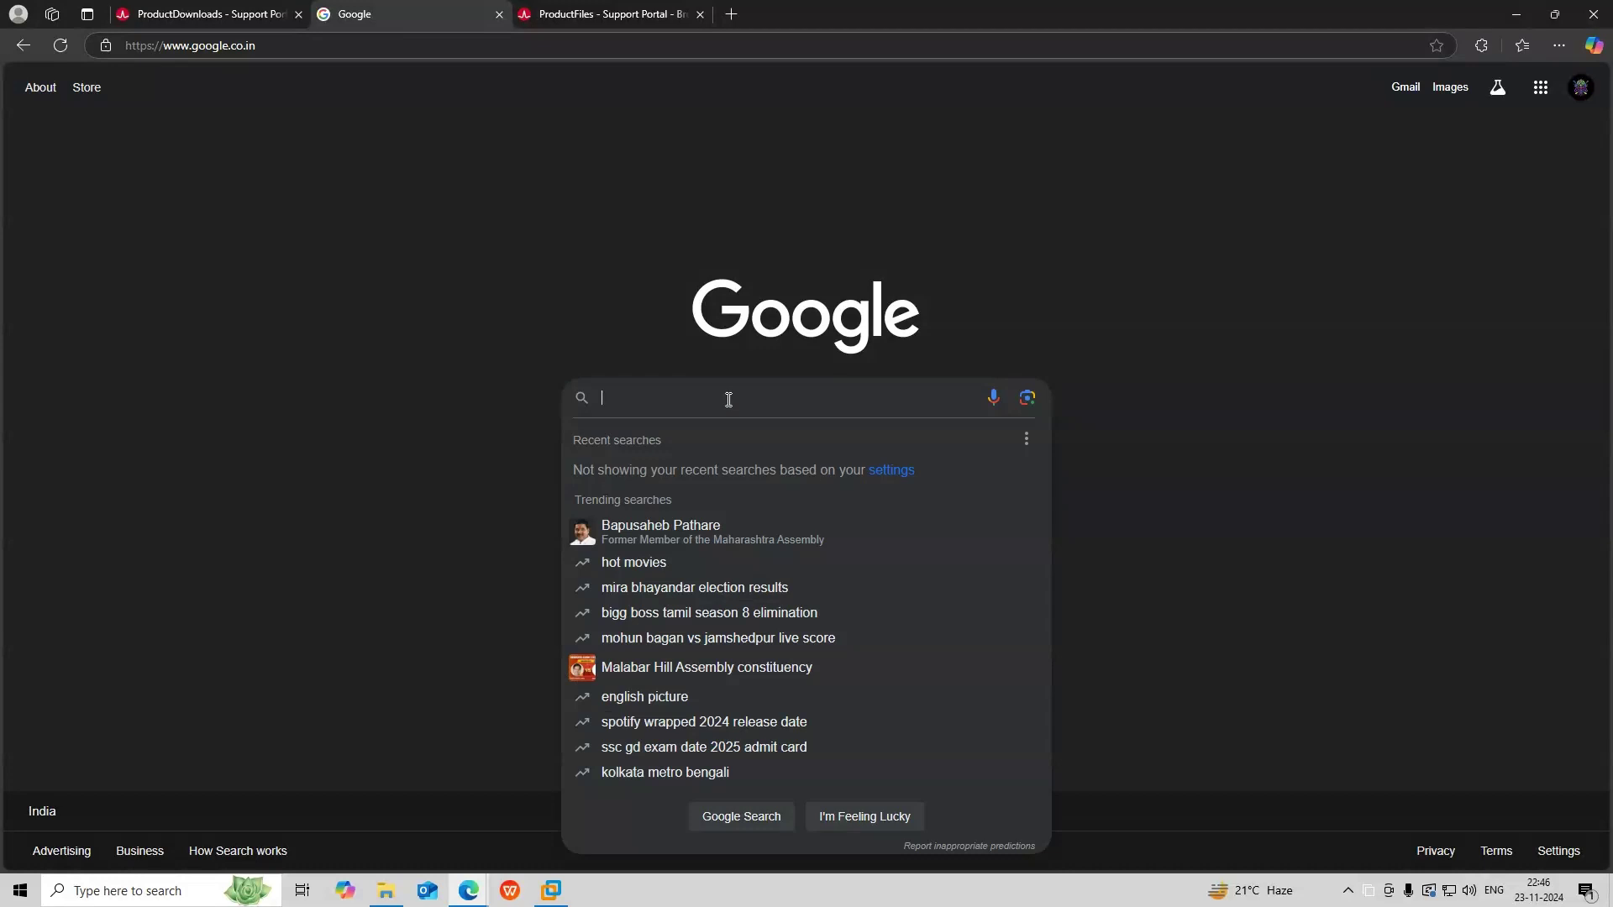
{"action": "type", "text": "kali l"}
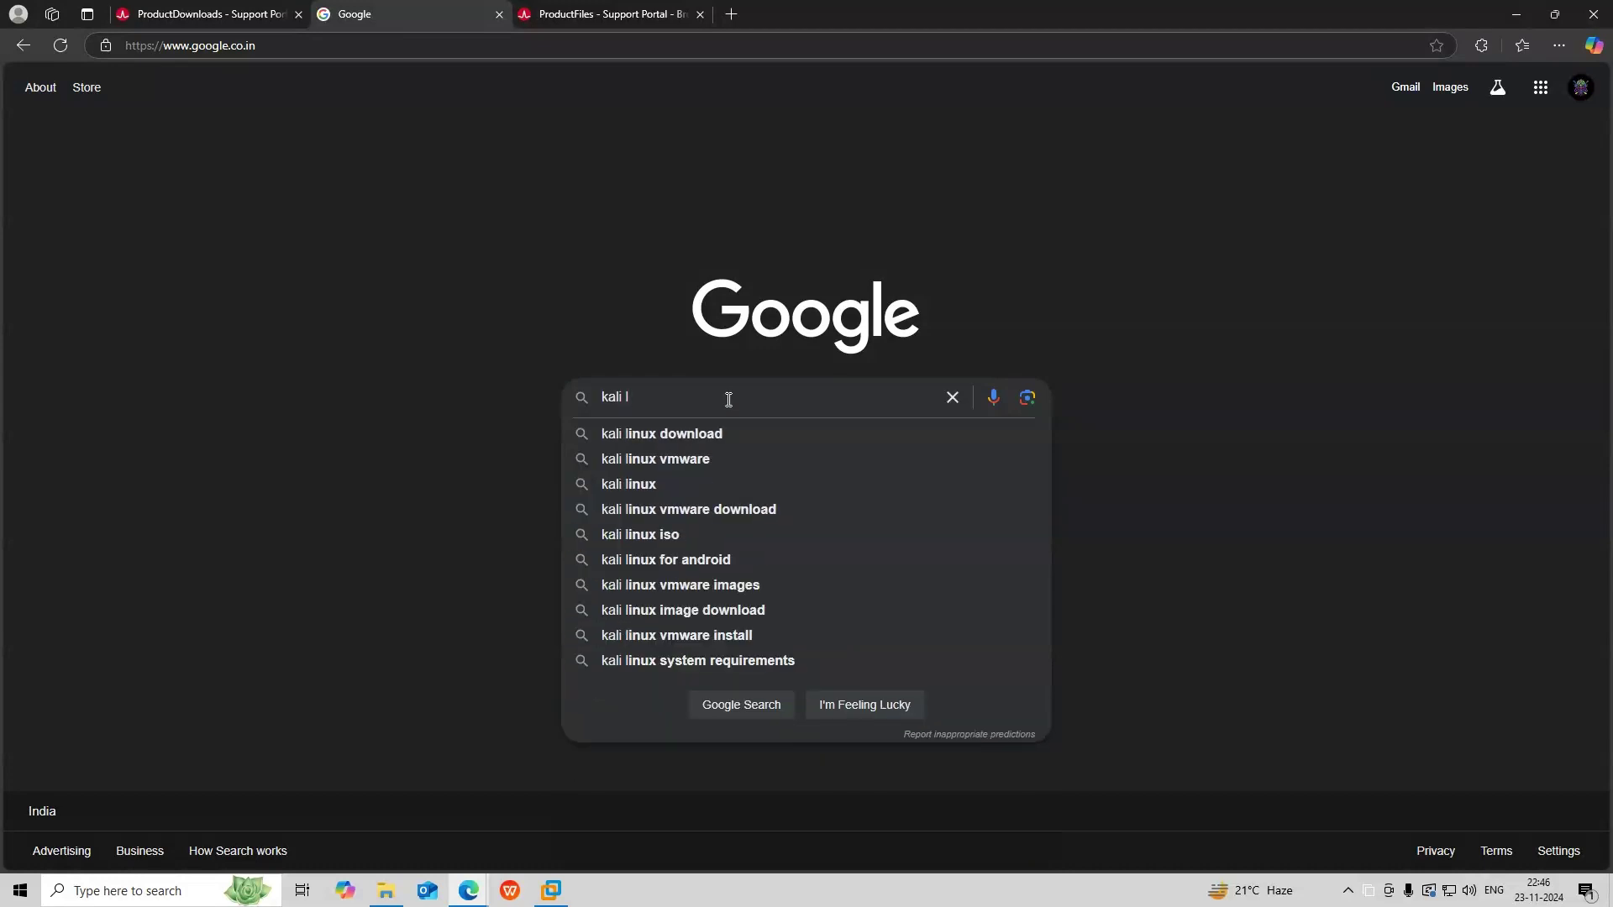
{"action": "type", "text": "nux"}
{"action": "key", "text": "Return"}
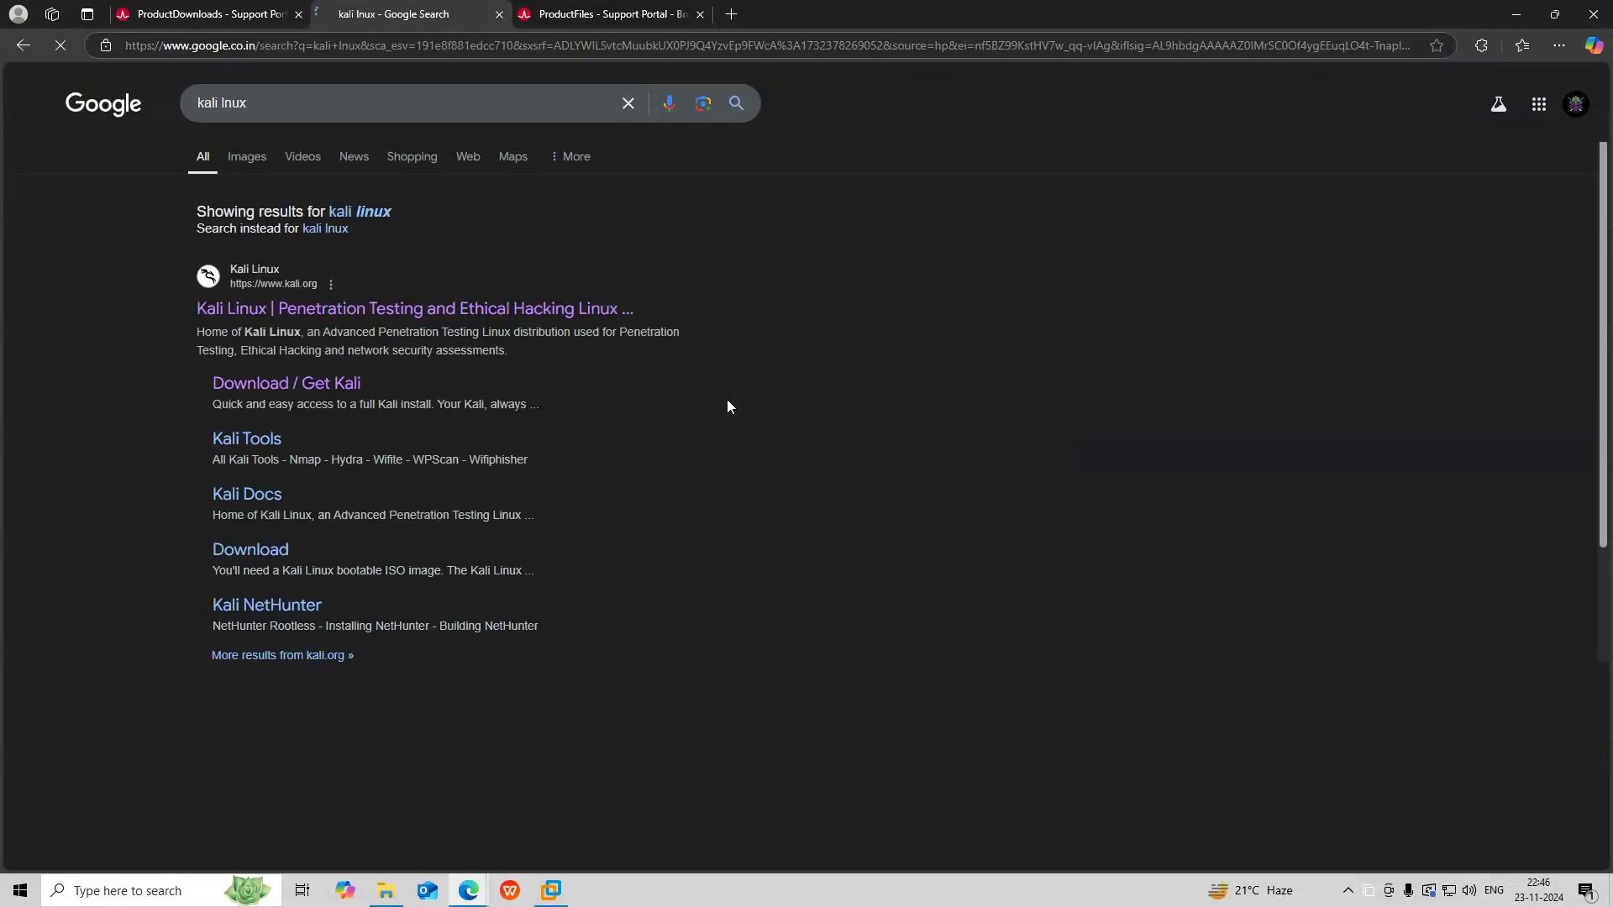
Step: Open the official Kali Linux website from the results and go to its pre-built virtual machine downloads
{"action": "left_click", "coordinate": [348, 312]}
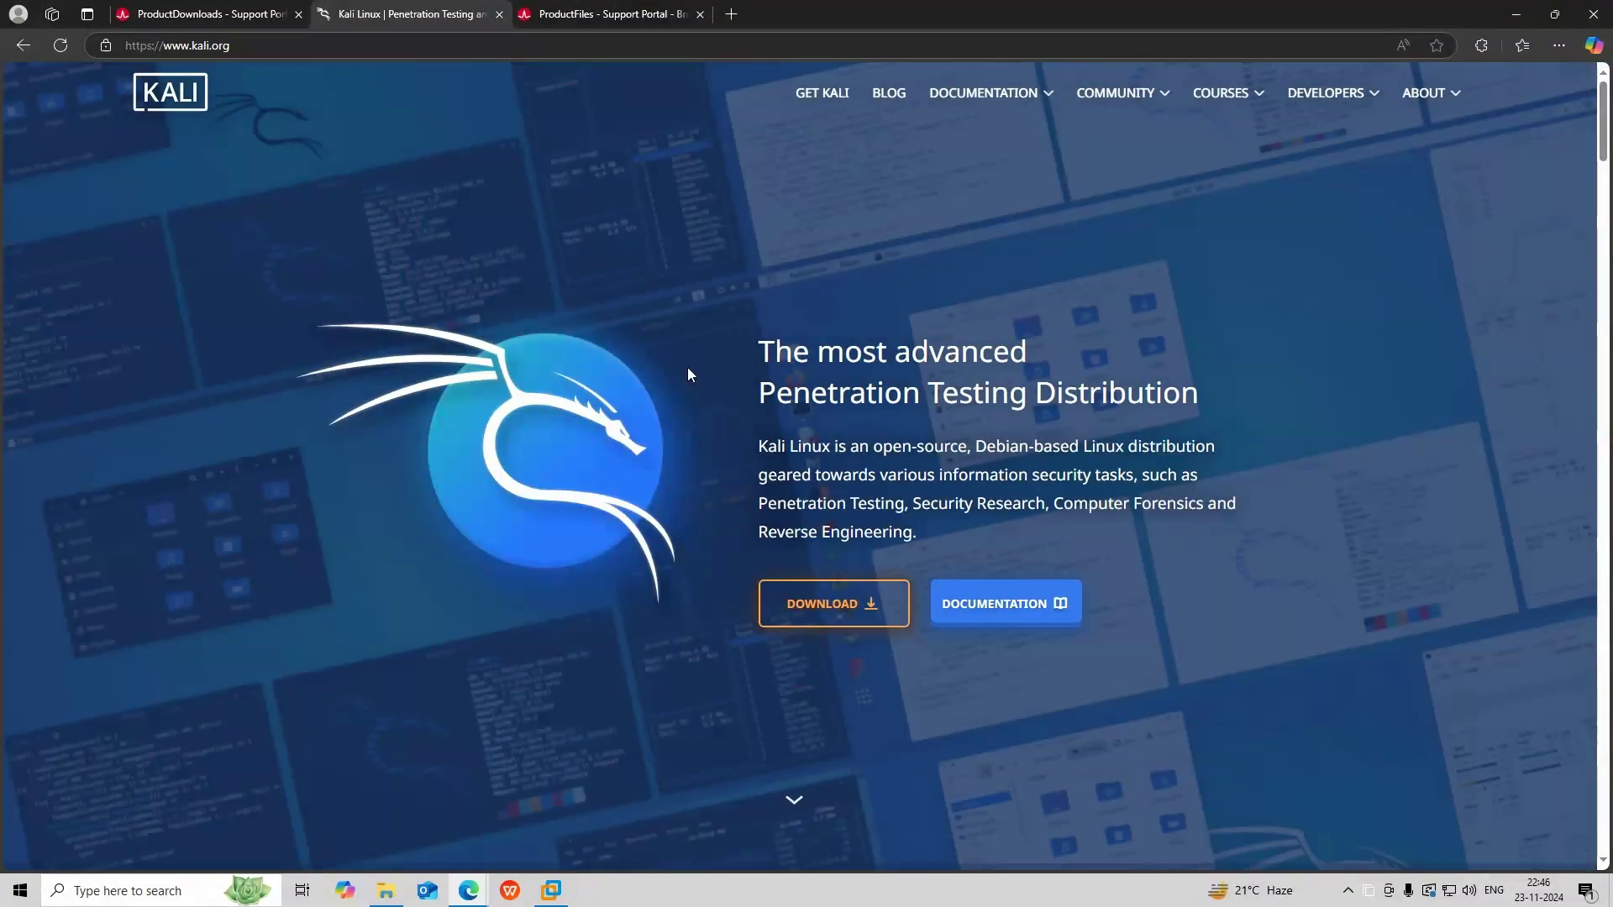
{"action": "left_click", "coordinate": [813, 588]}
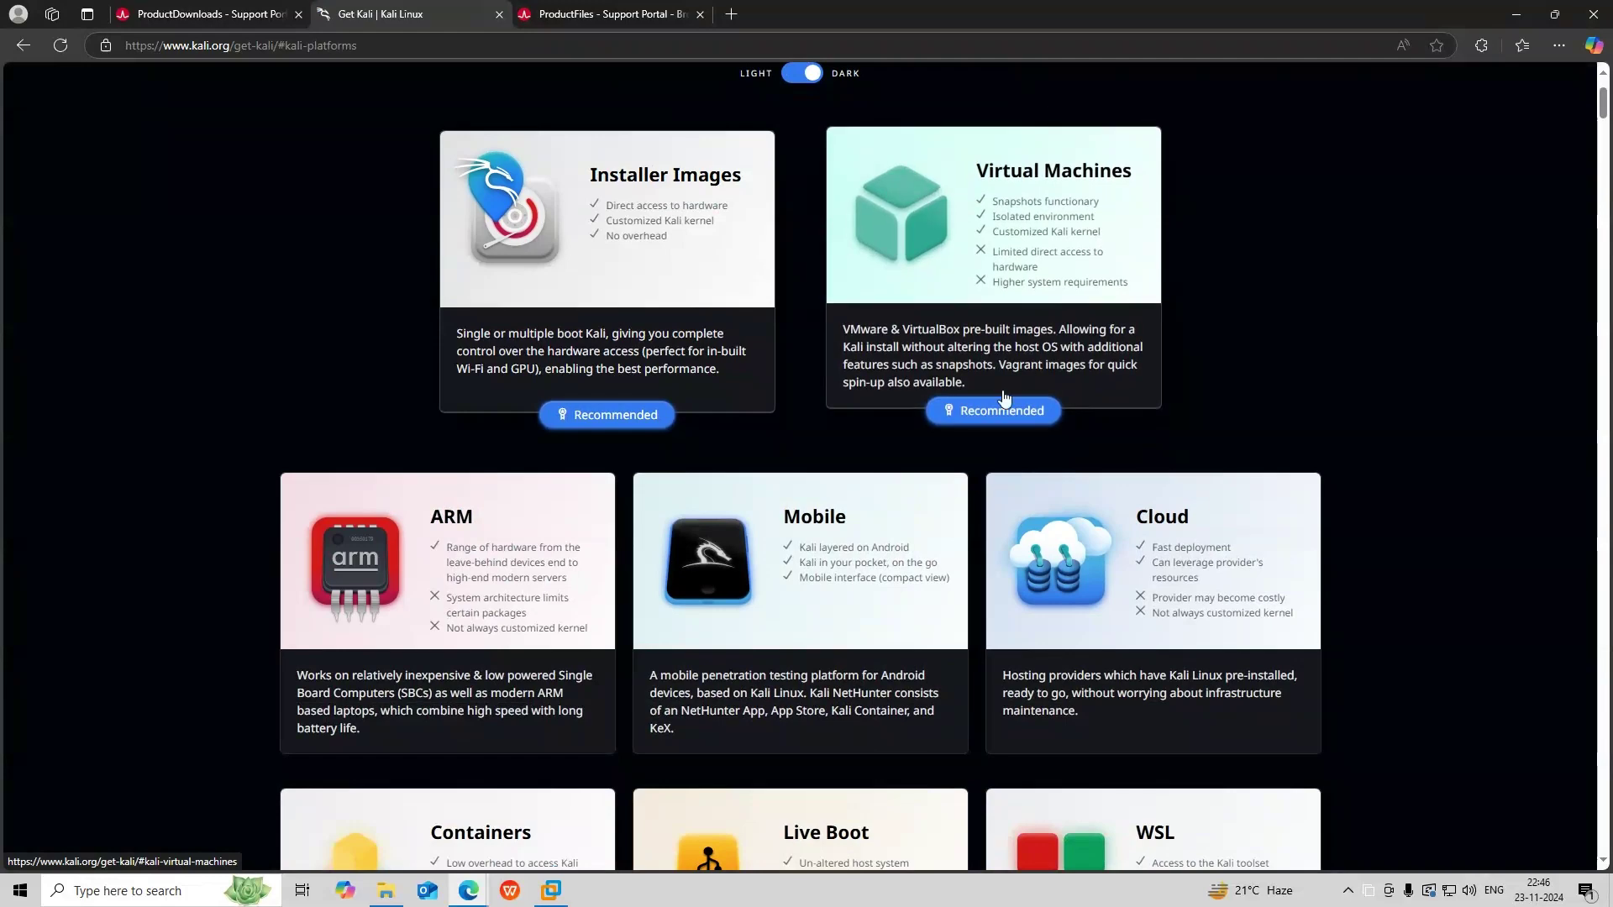
{"action": "left_click", "coordinate": [988, 357]}
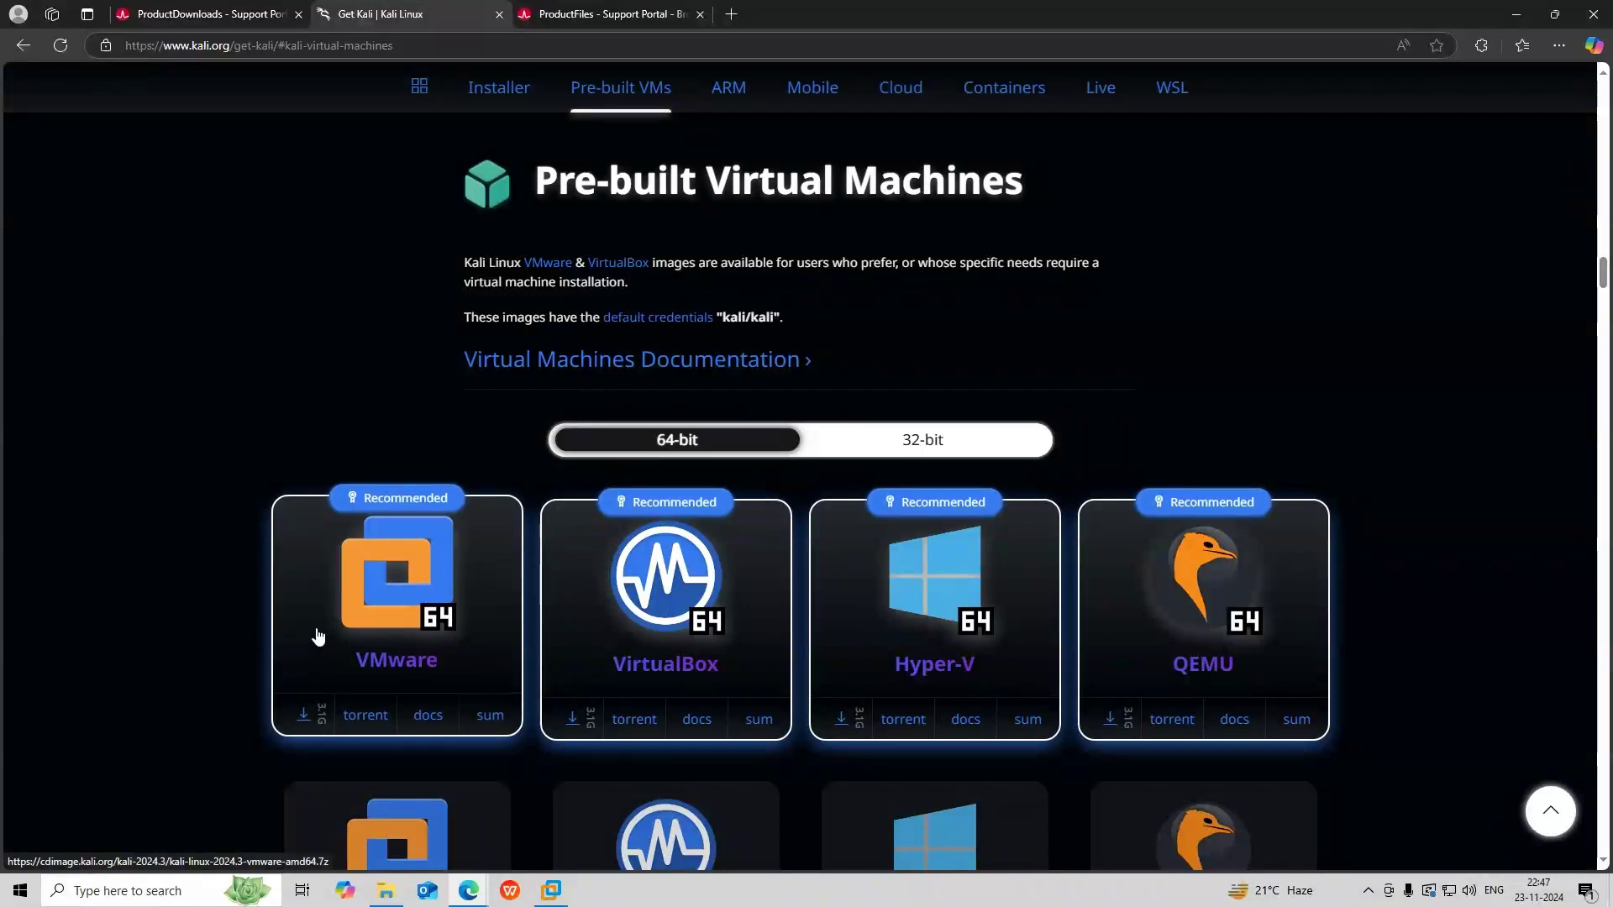
Step: Start downloading the 64-bit VMware image of Kali Linux and cancel that download
{"action": "left_click", "coordinate": [351, 622]}
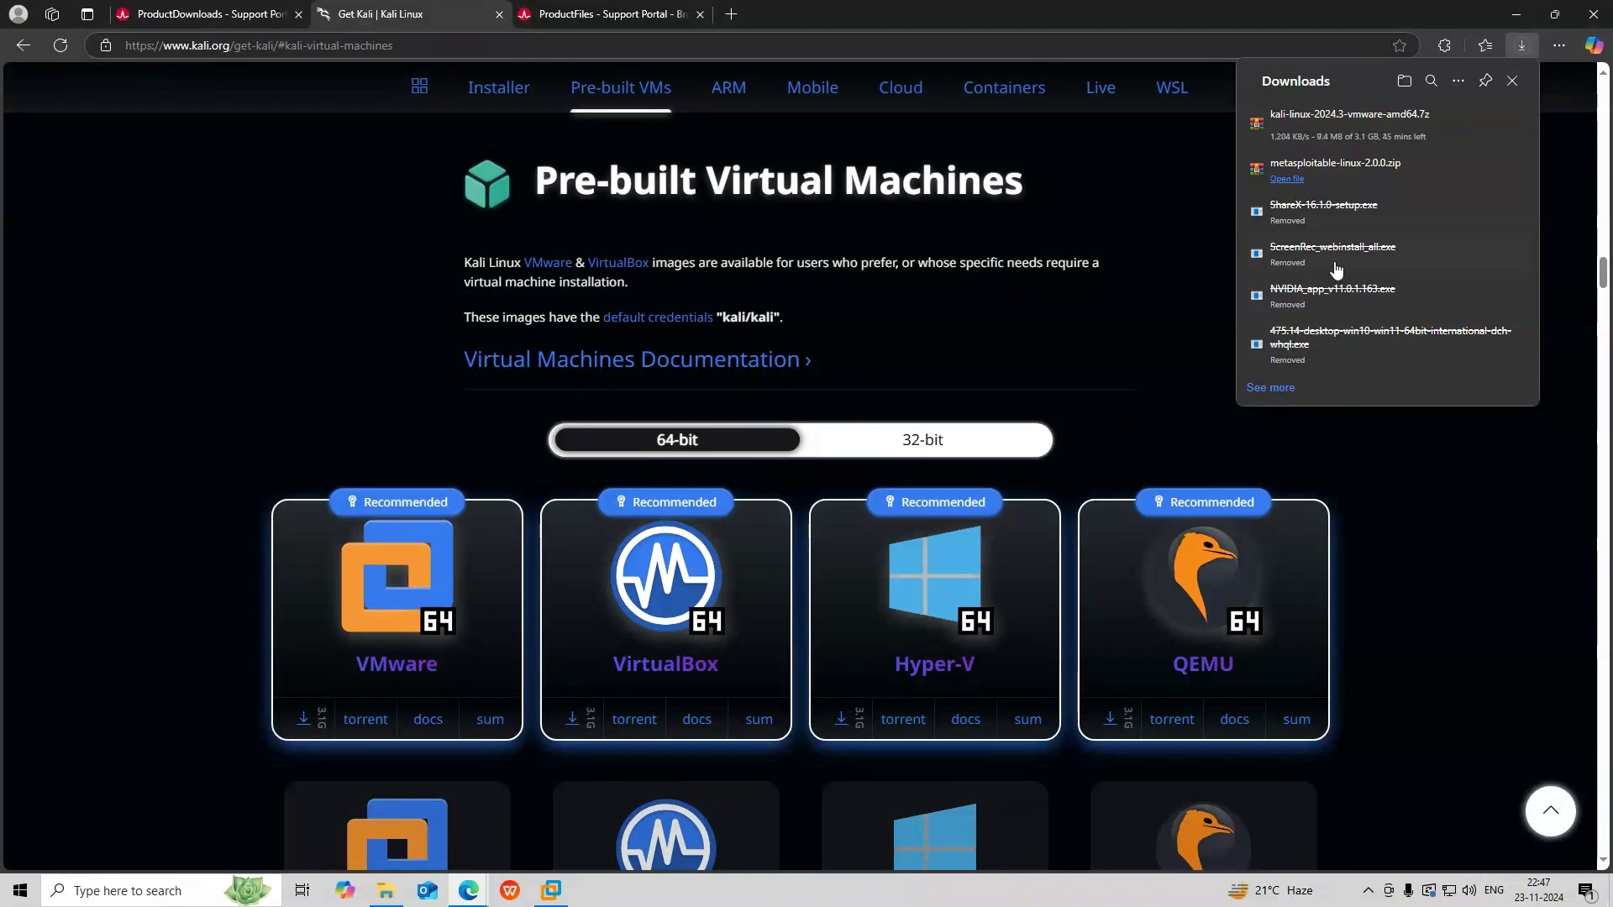
{"action": "mouse_move", "coordinate": [1331, 131]}
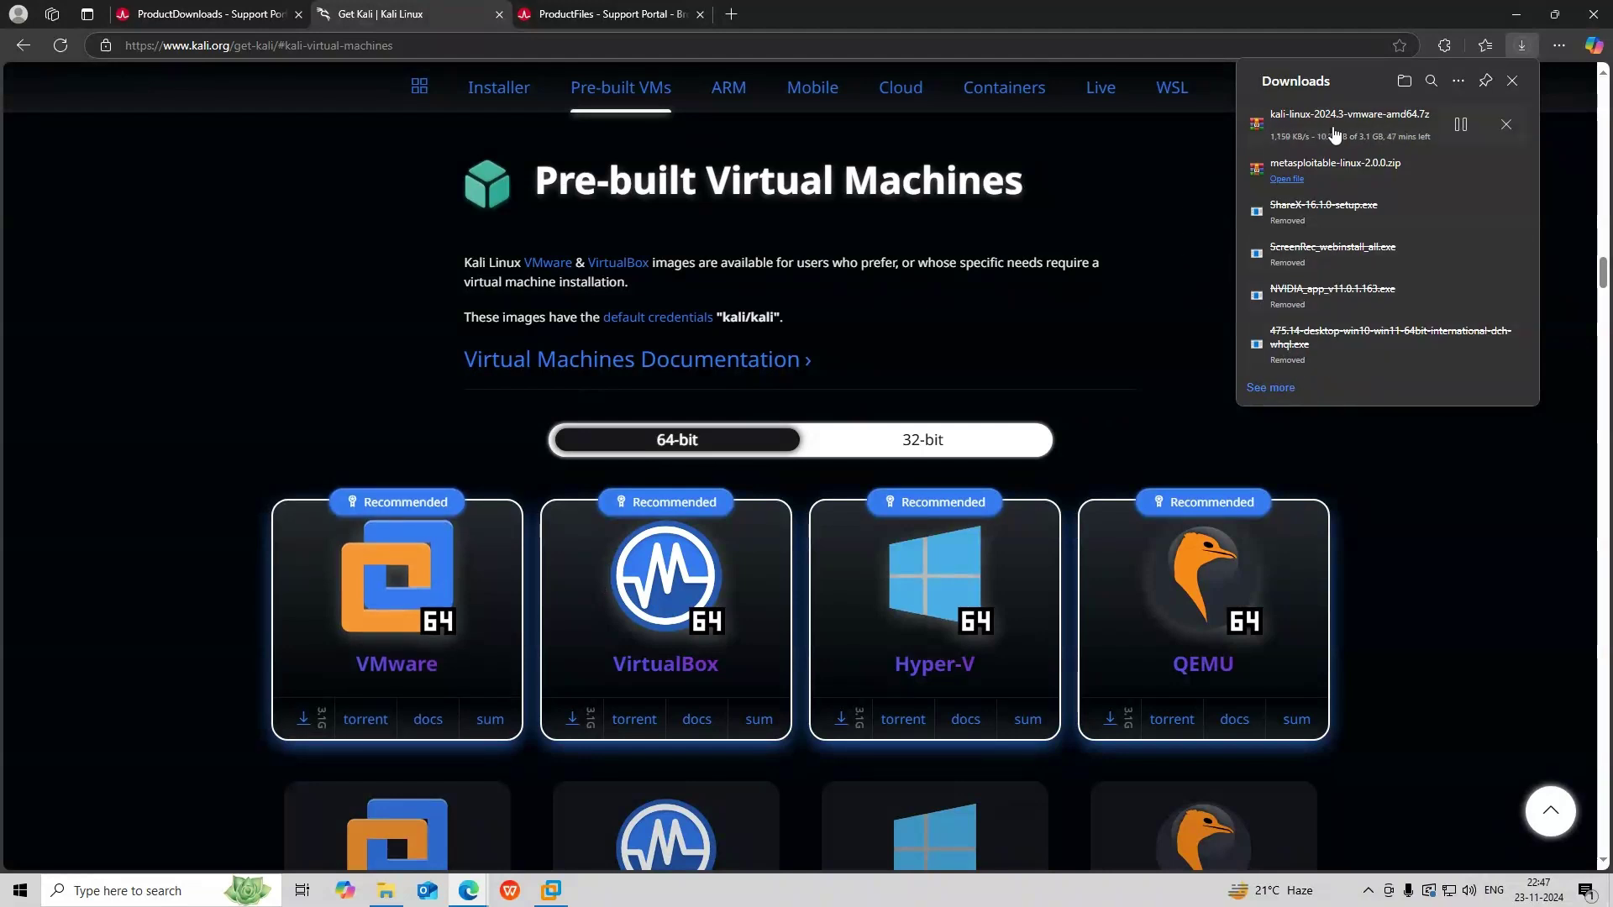
{"action": "left_click", "coordinate": [1506, 124]}
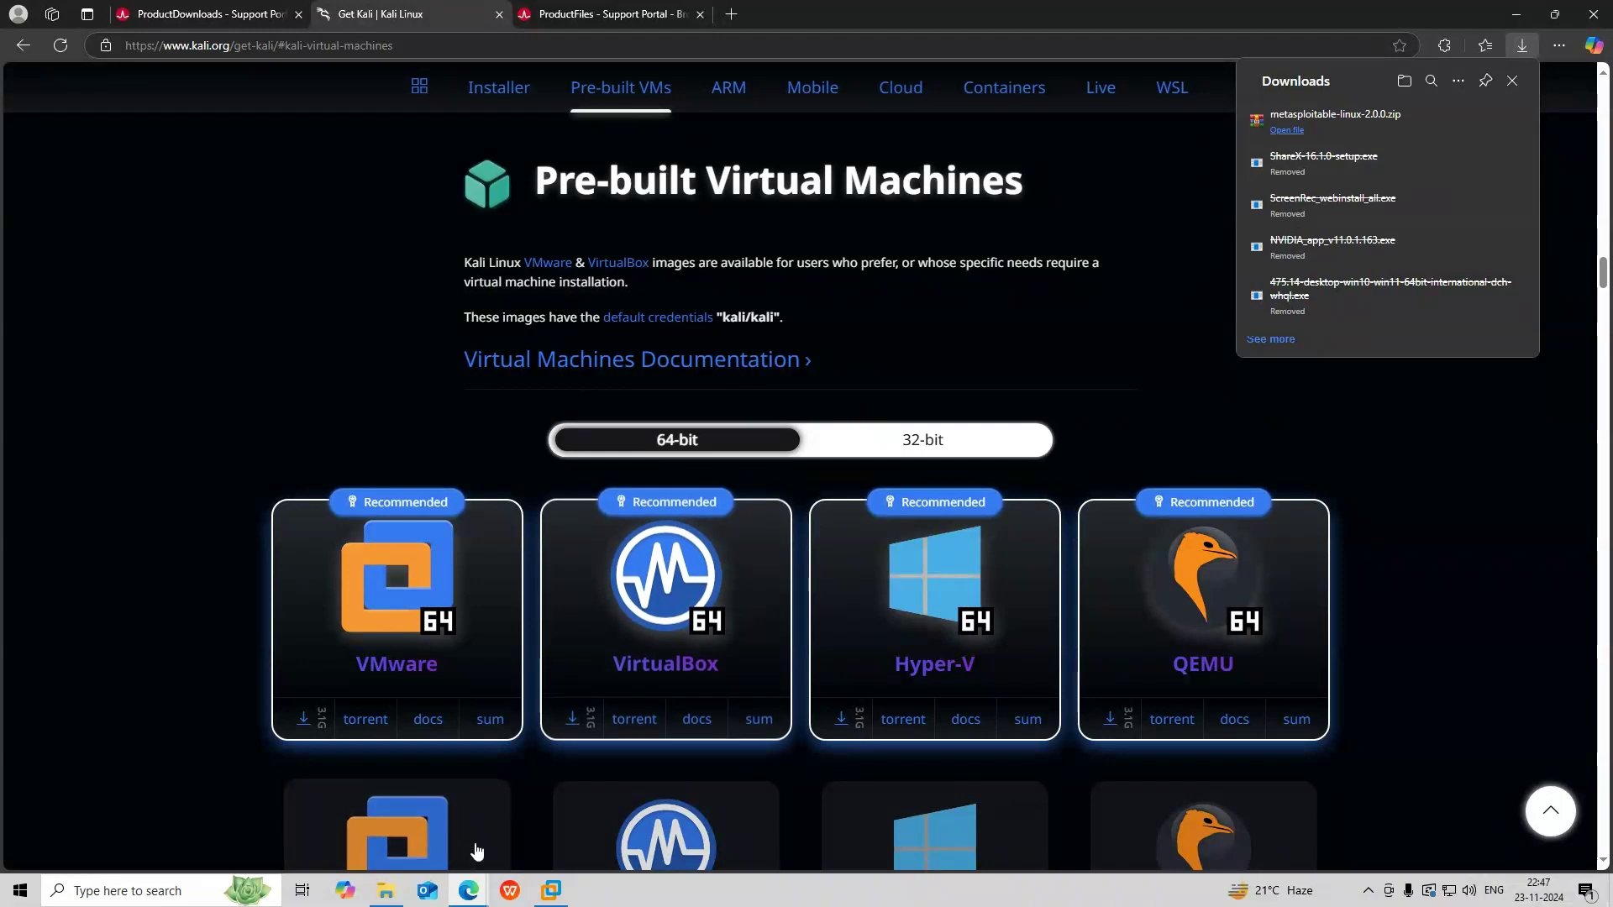
Step: Extract the kali-linux-2024.3-vmware-i386 archive directly into the Downloads folder
{"action": "left_click", "coordinate": [395, 895]}
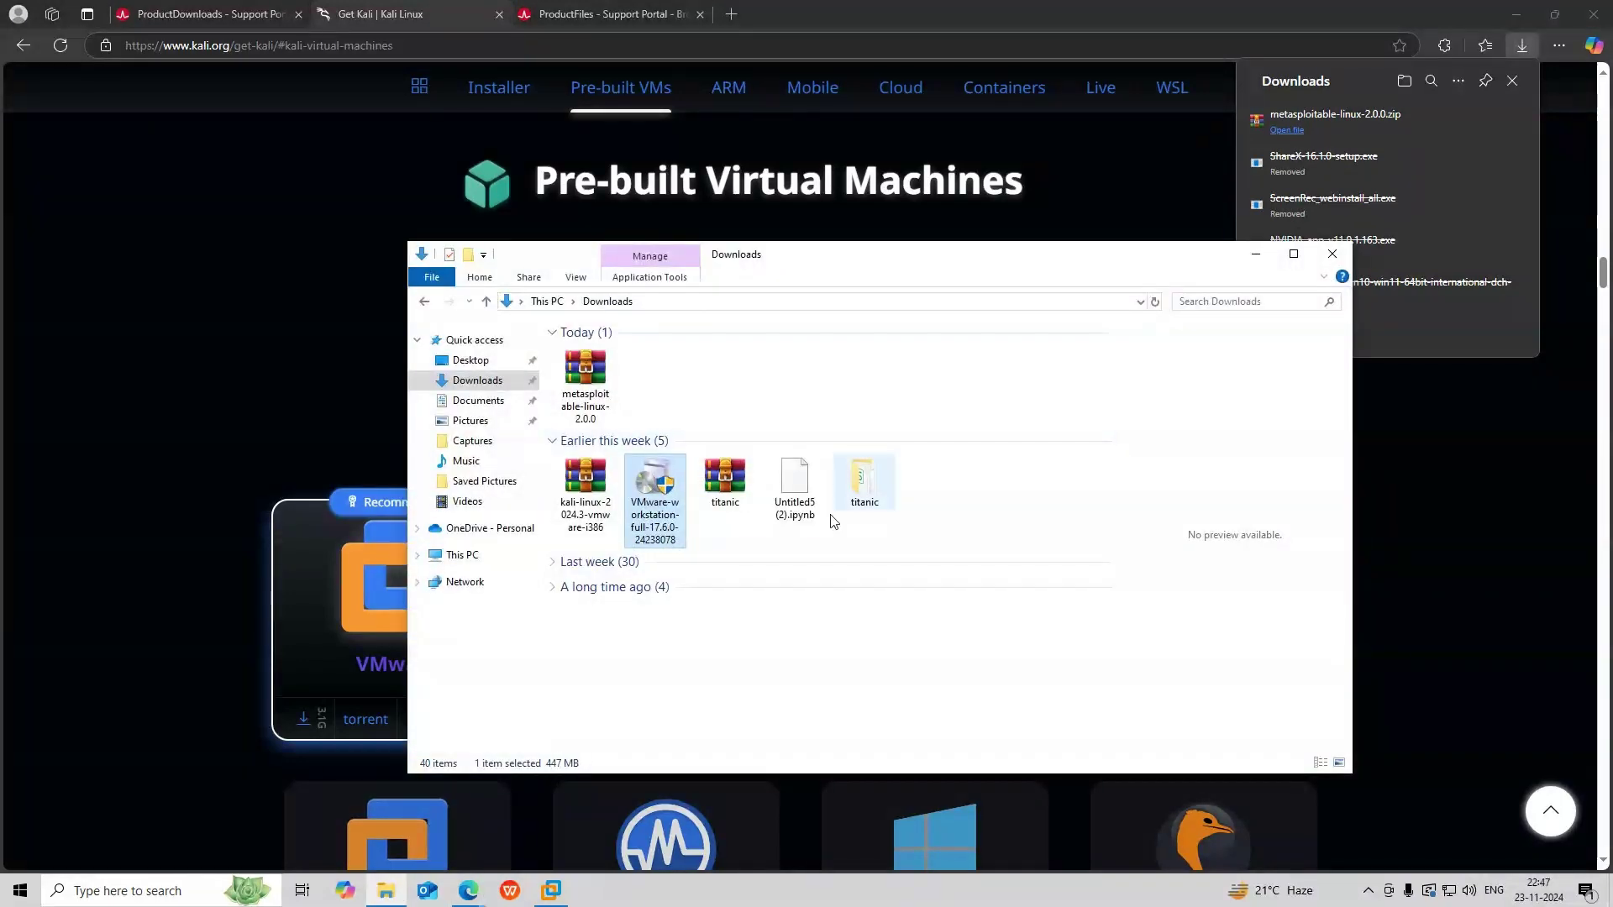
{"action": "left_click", "coordinate": [573, 467]}
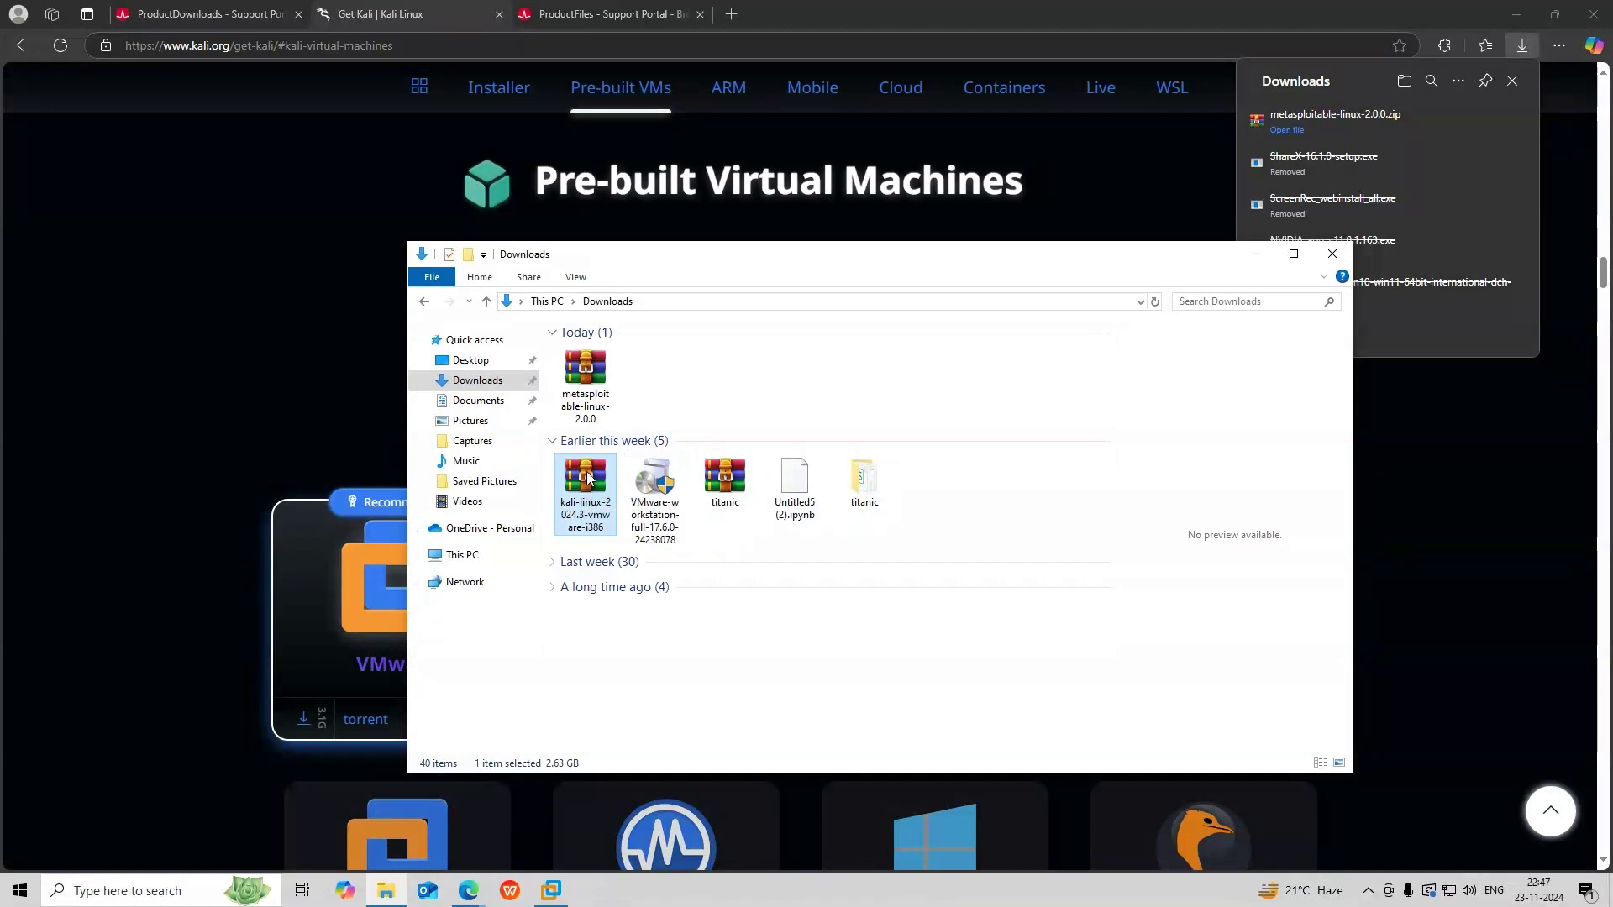
{"action": "right_click", "coordinate": [588, 477]}
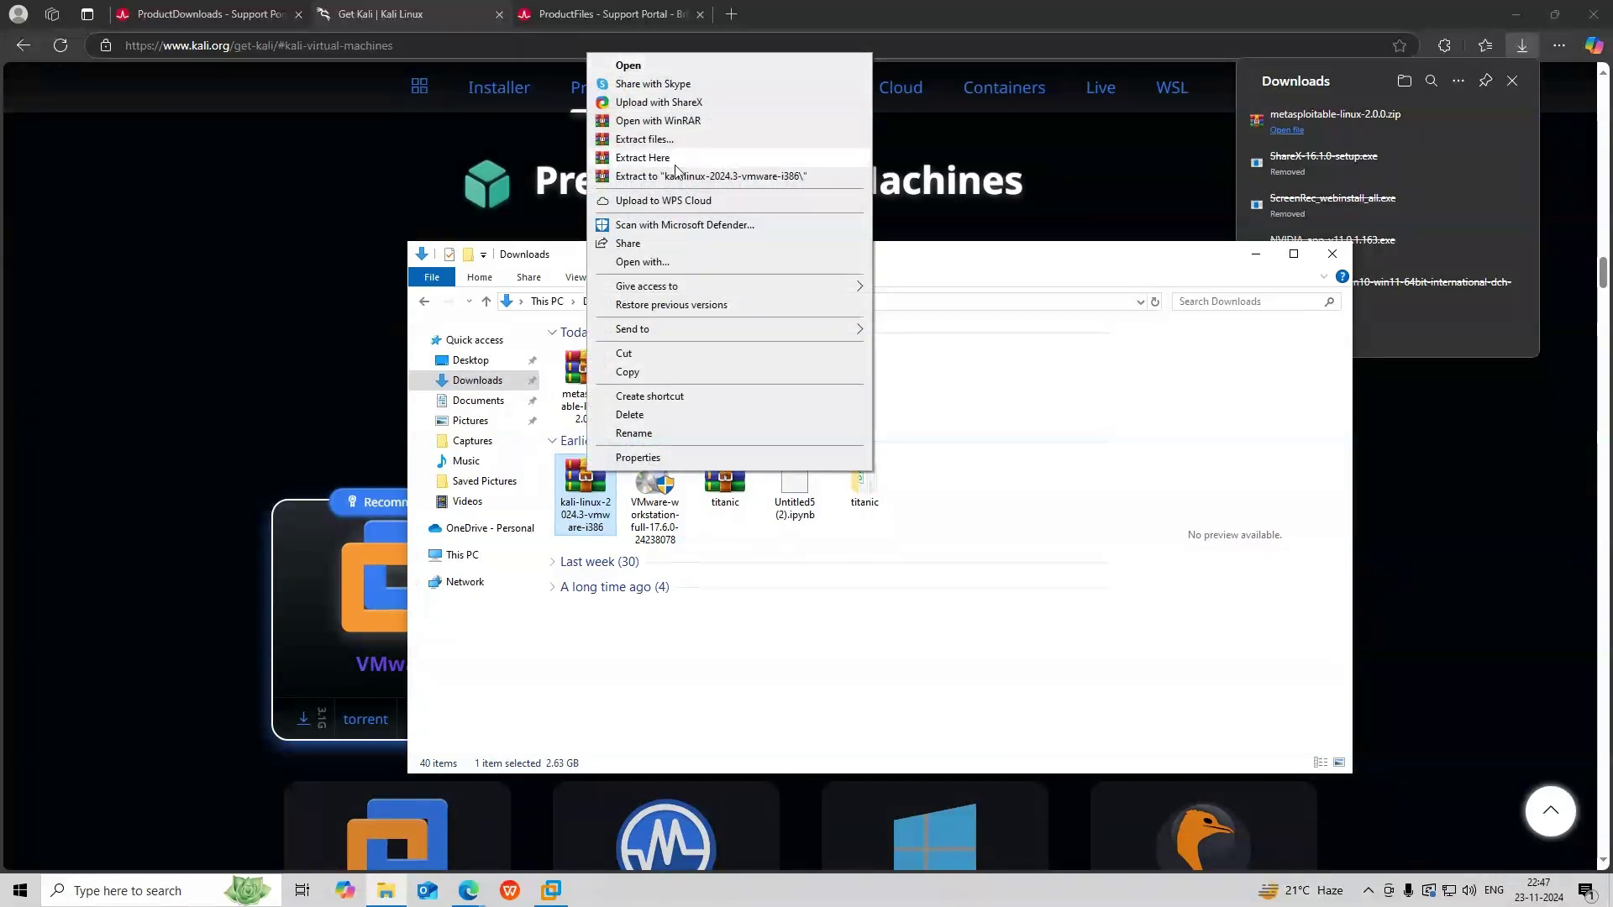
{"action": "left_click", "coordinate": [642, 158]}
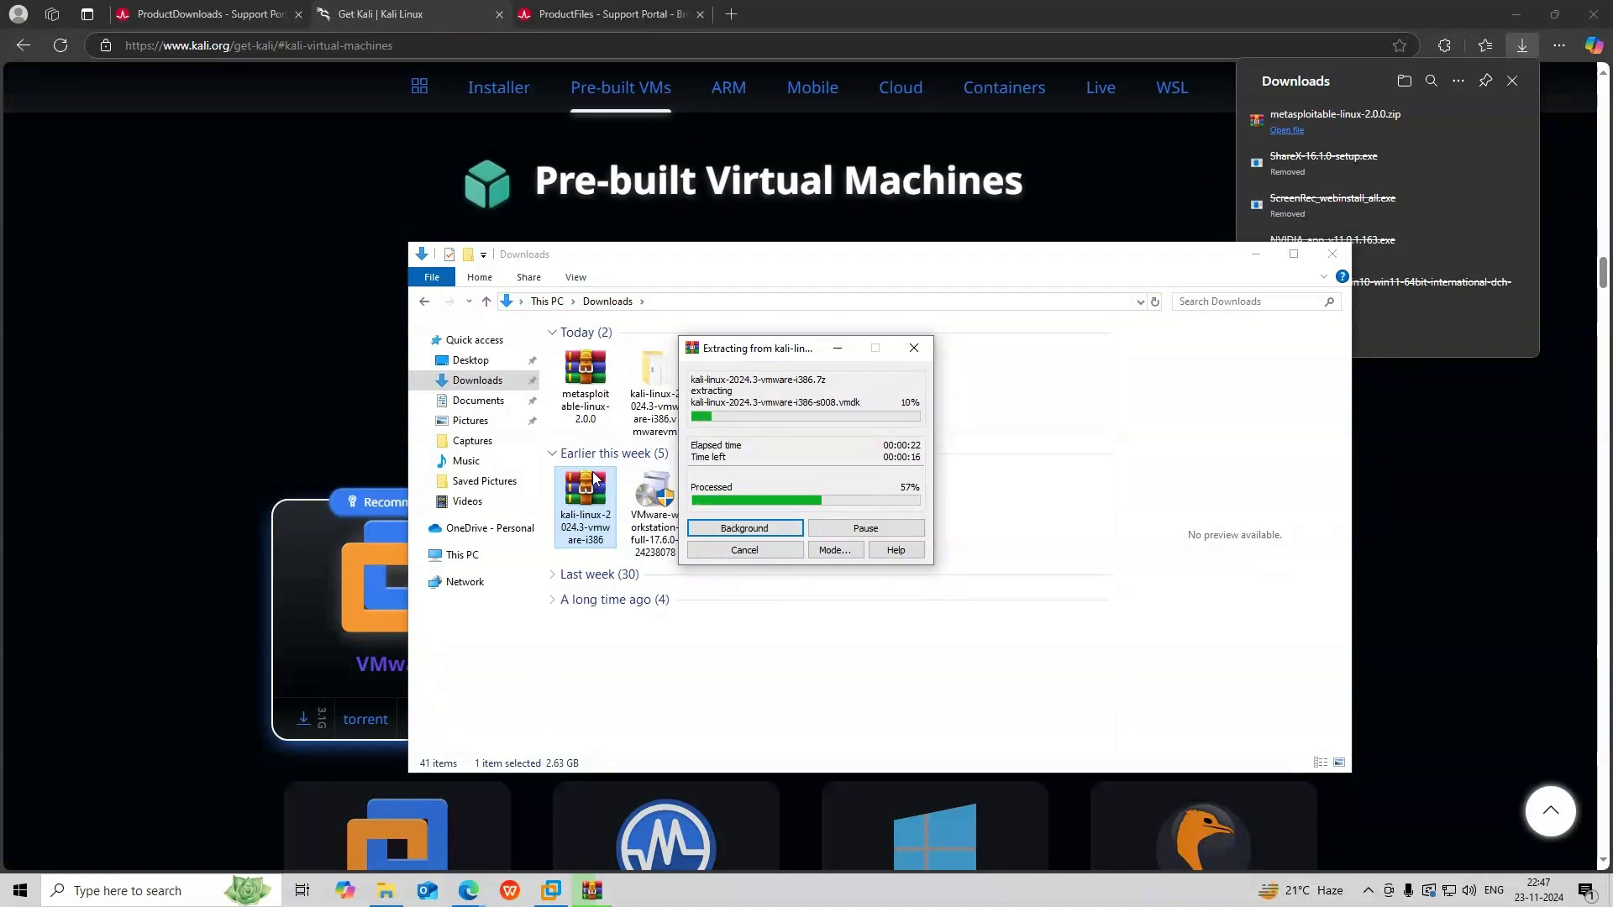
Step: Return from the Kali Linux website to the Google results and search for "metasploitable 2"
{"action": "left_click", "coordinate": [325, 335]}
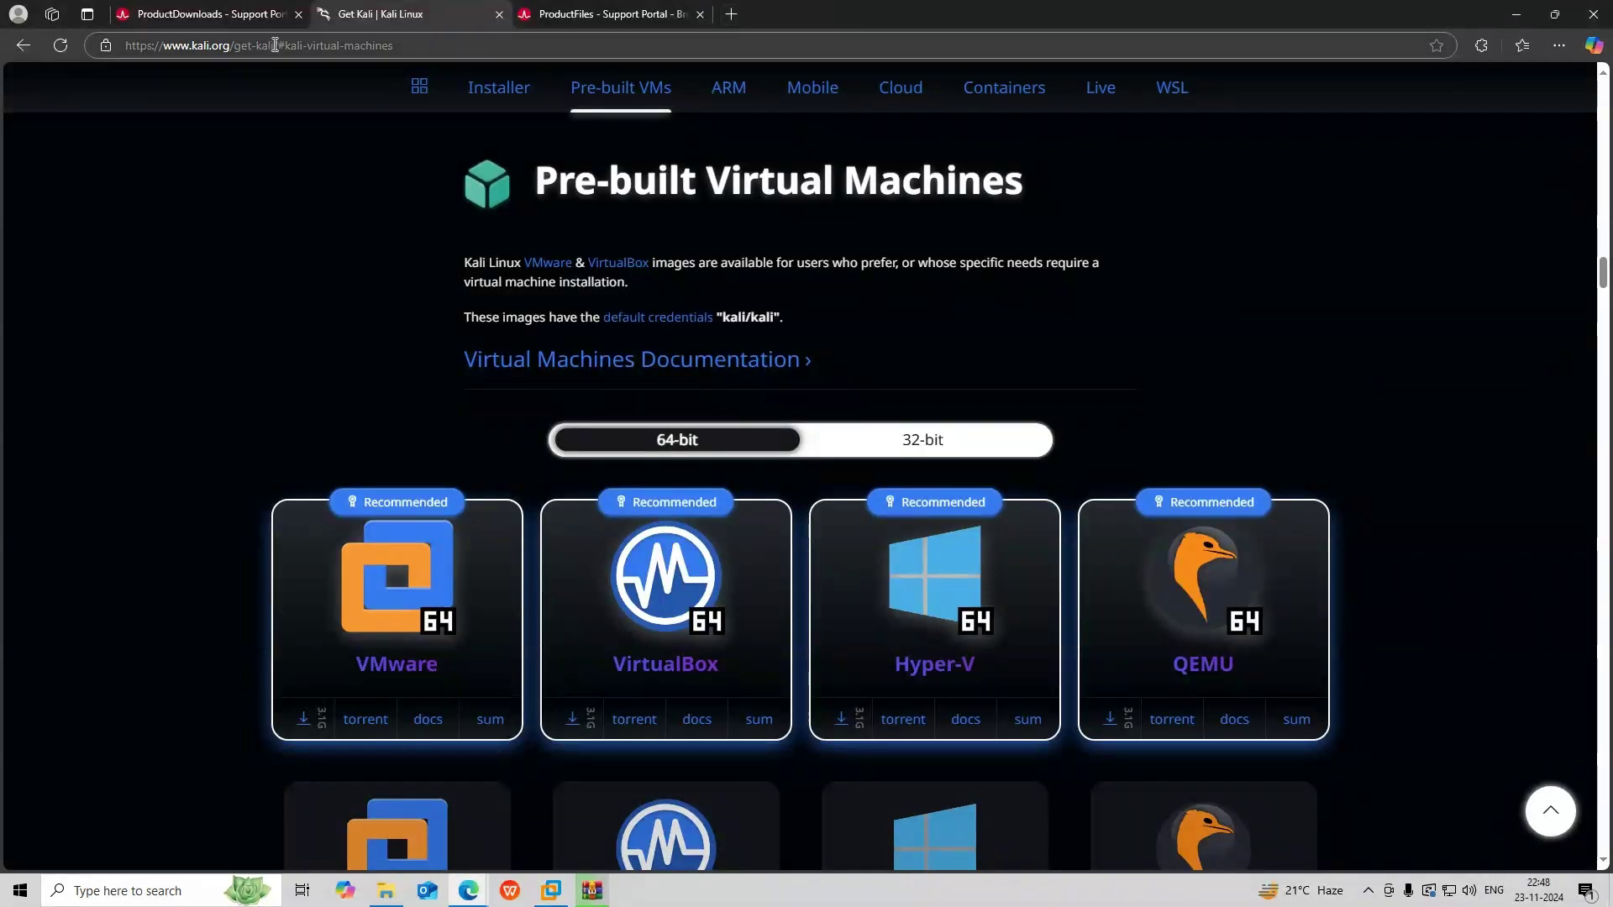
{"action": "left_click", "coordinate": [25, 46]}
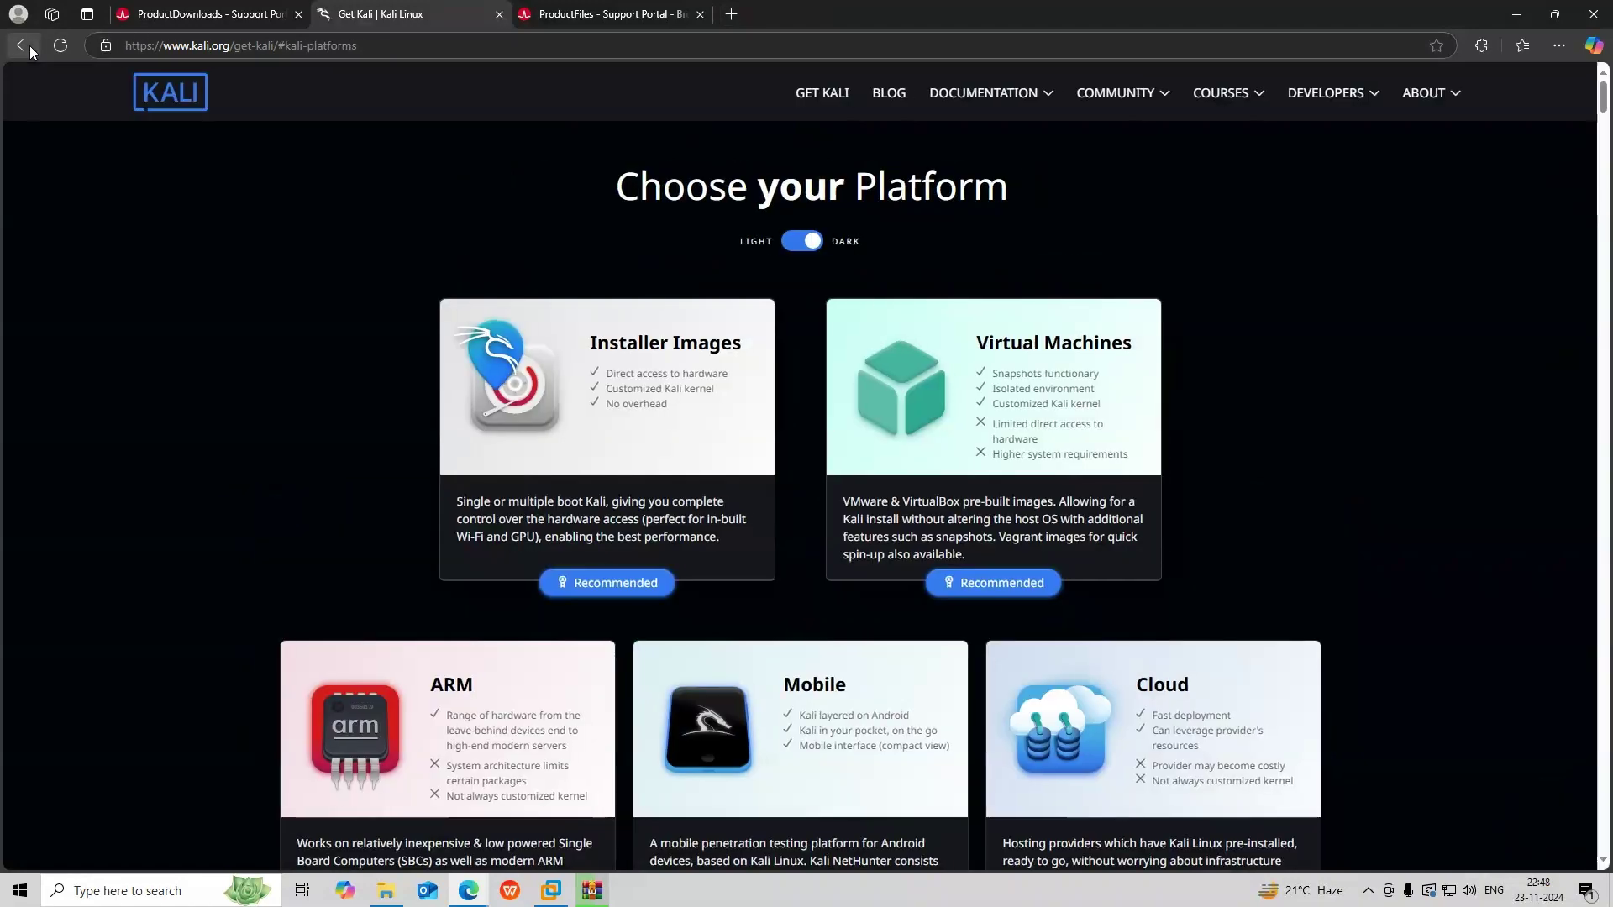
{"action": "left_click", "coordinate": [28, 45]}
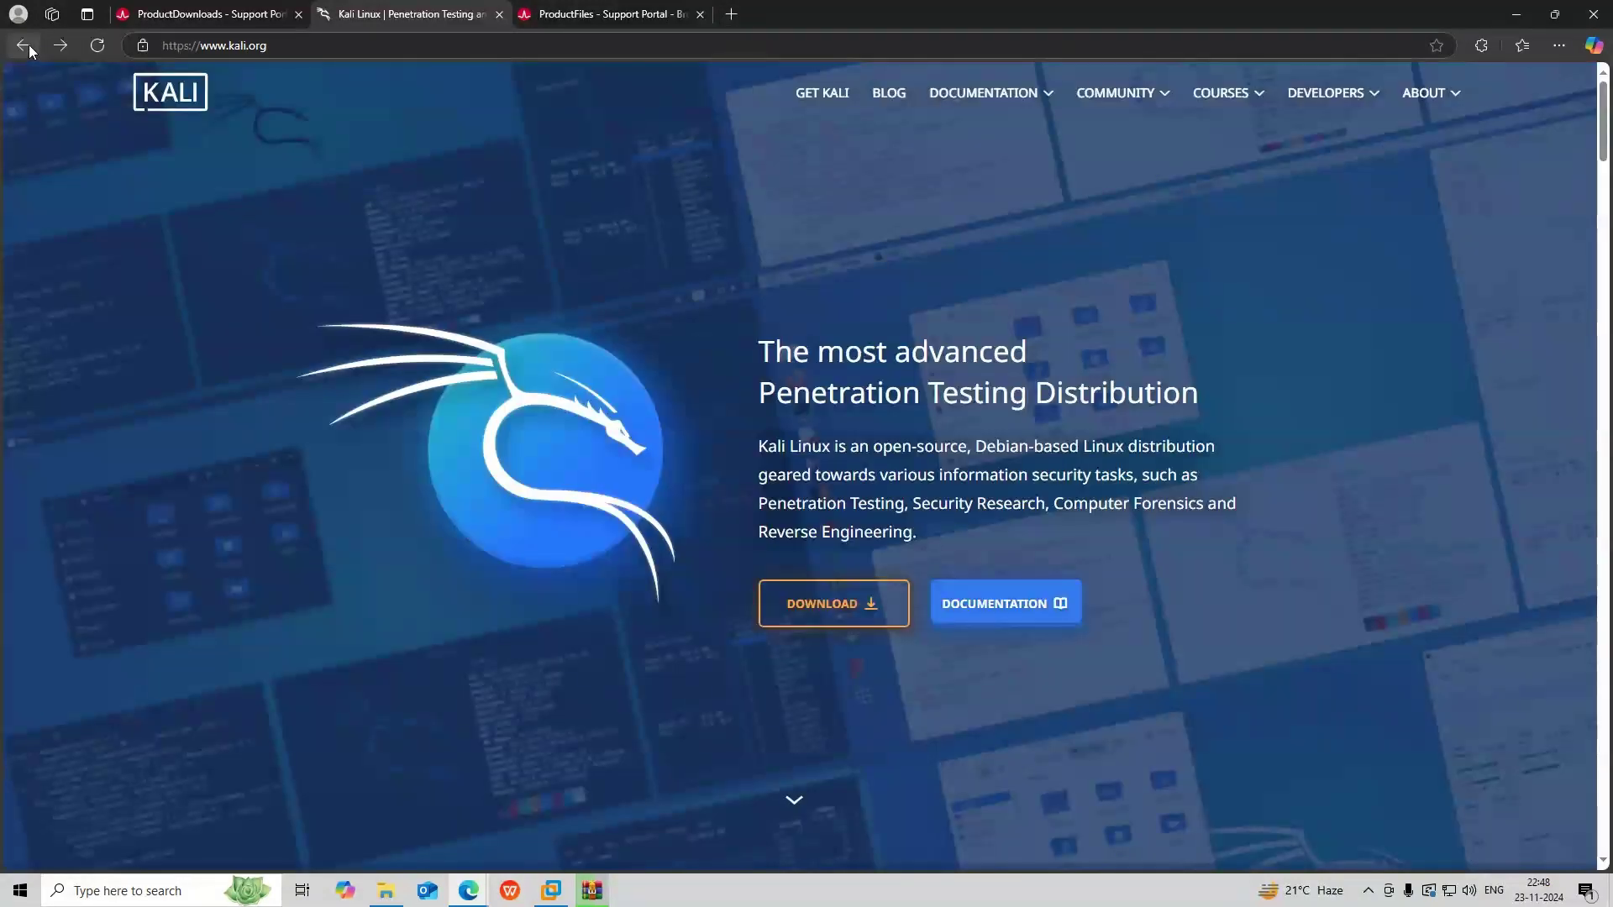
{"action": "left_click", "coordinate": [28, 45]}
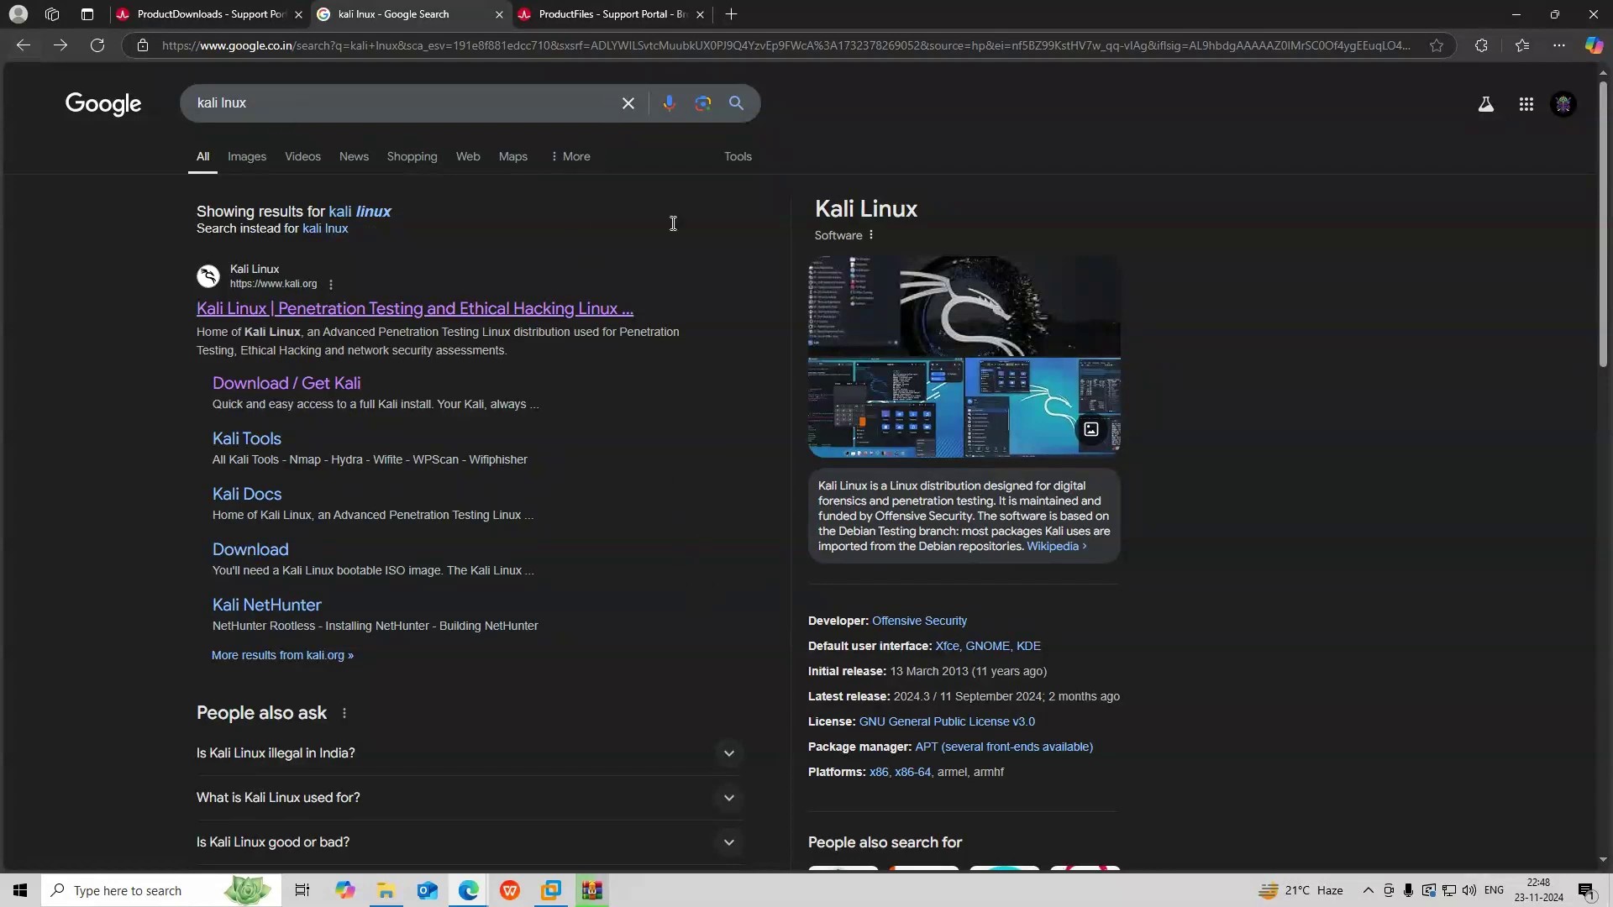
{"action": "left_click", "coordinate": [609, 108]}
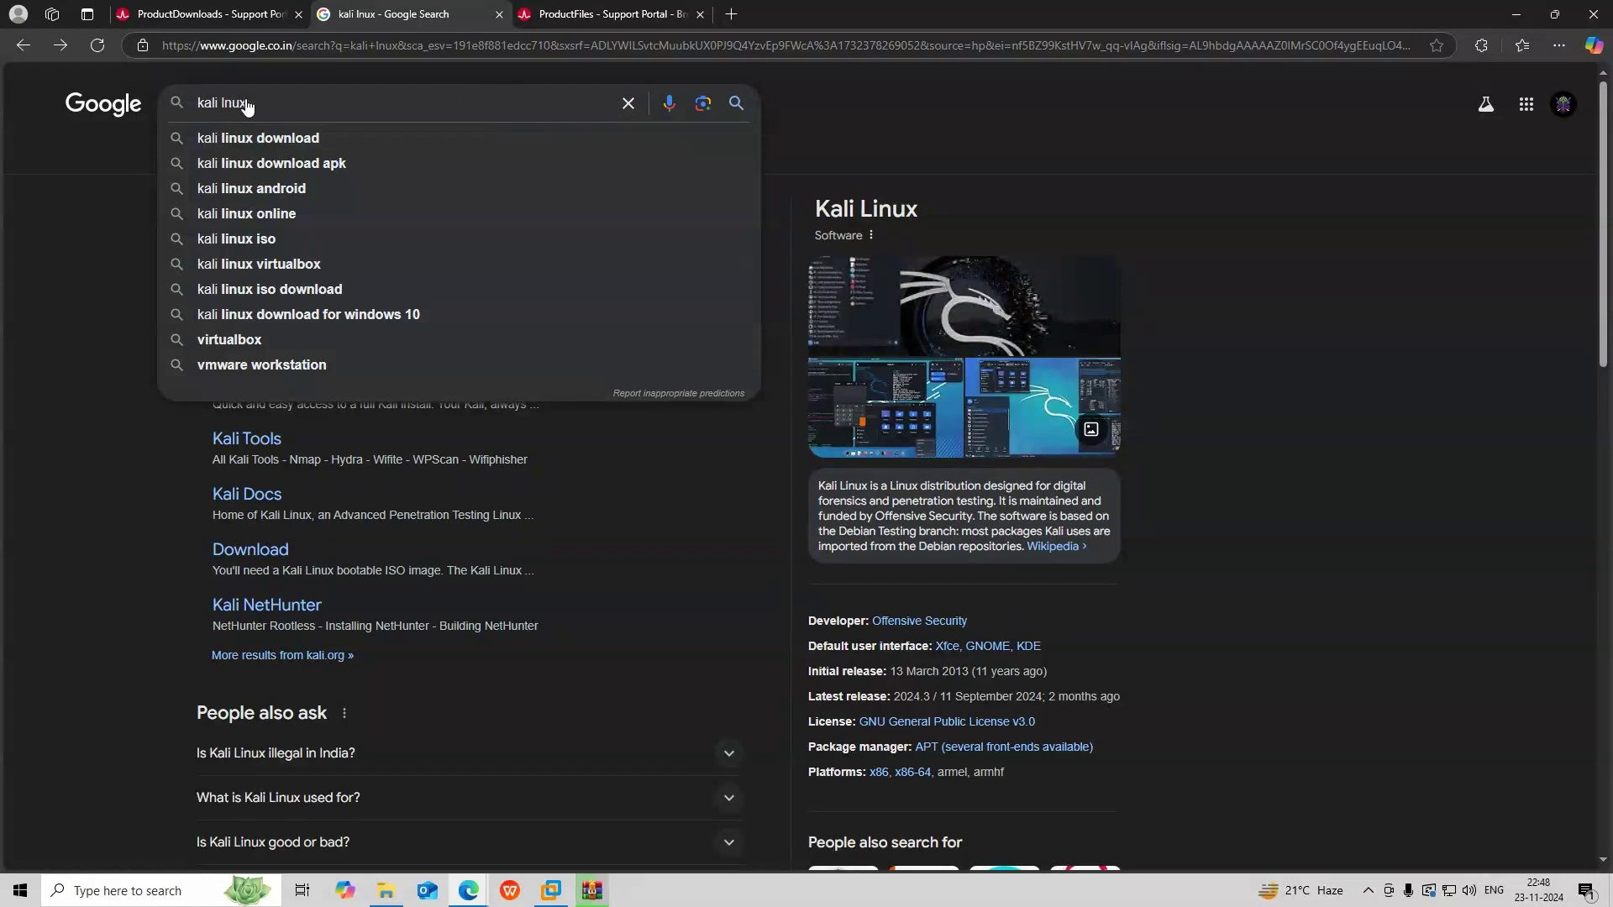
{"action": "key", "text": "ctrl+a"}
{"action": "key", "text": "BackSpace"}
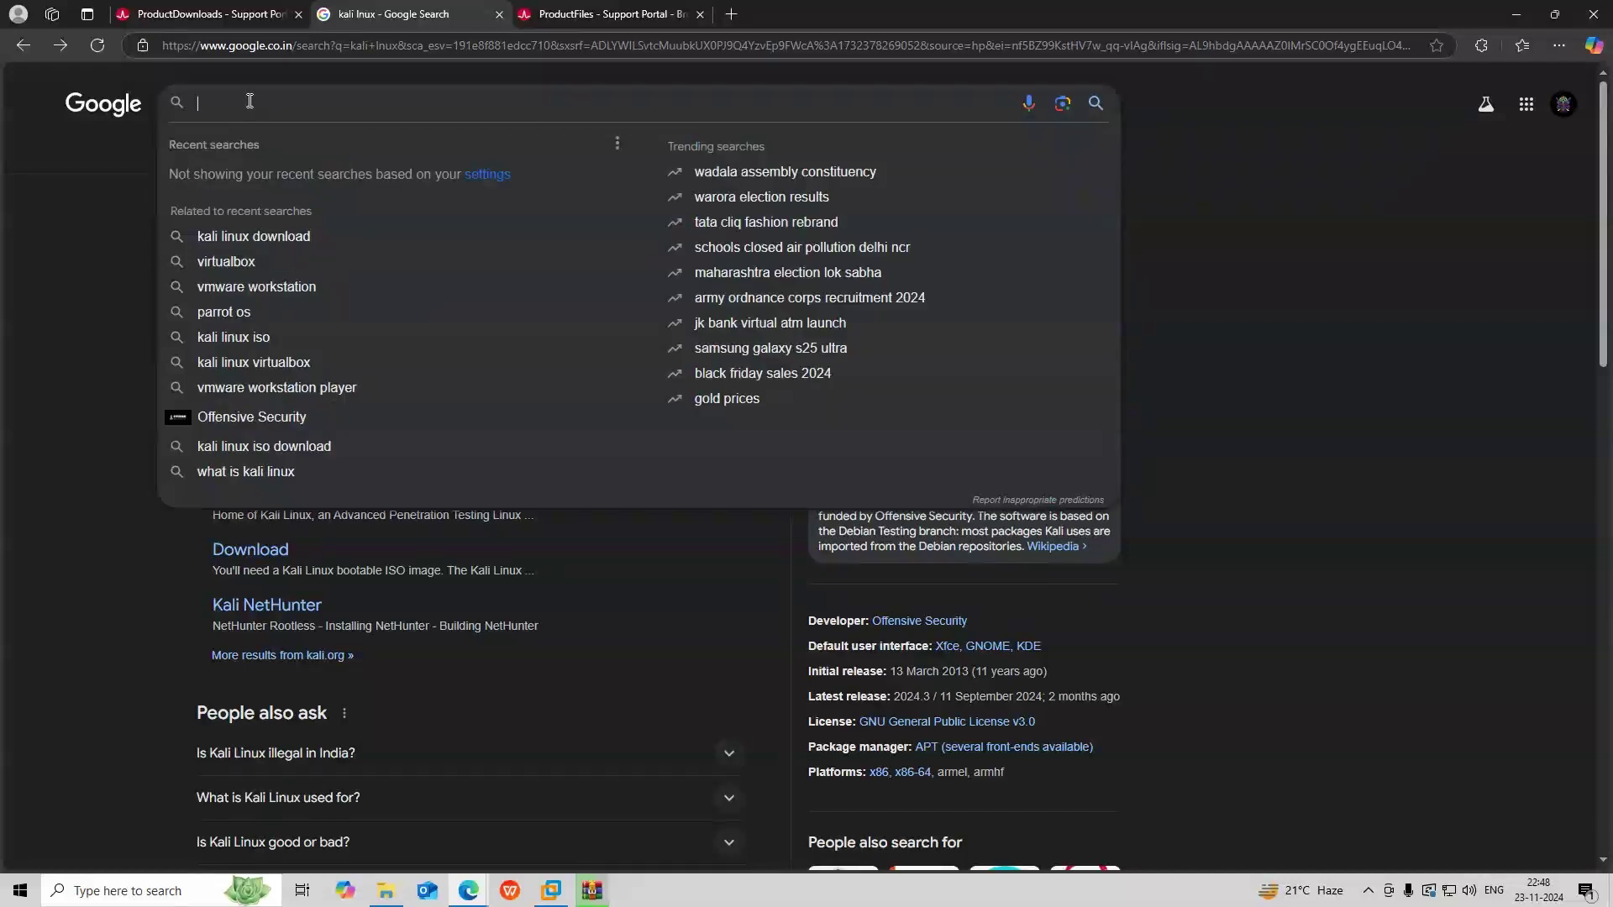
{"action": "type", "text": "metas"}
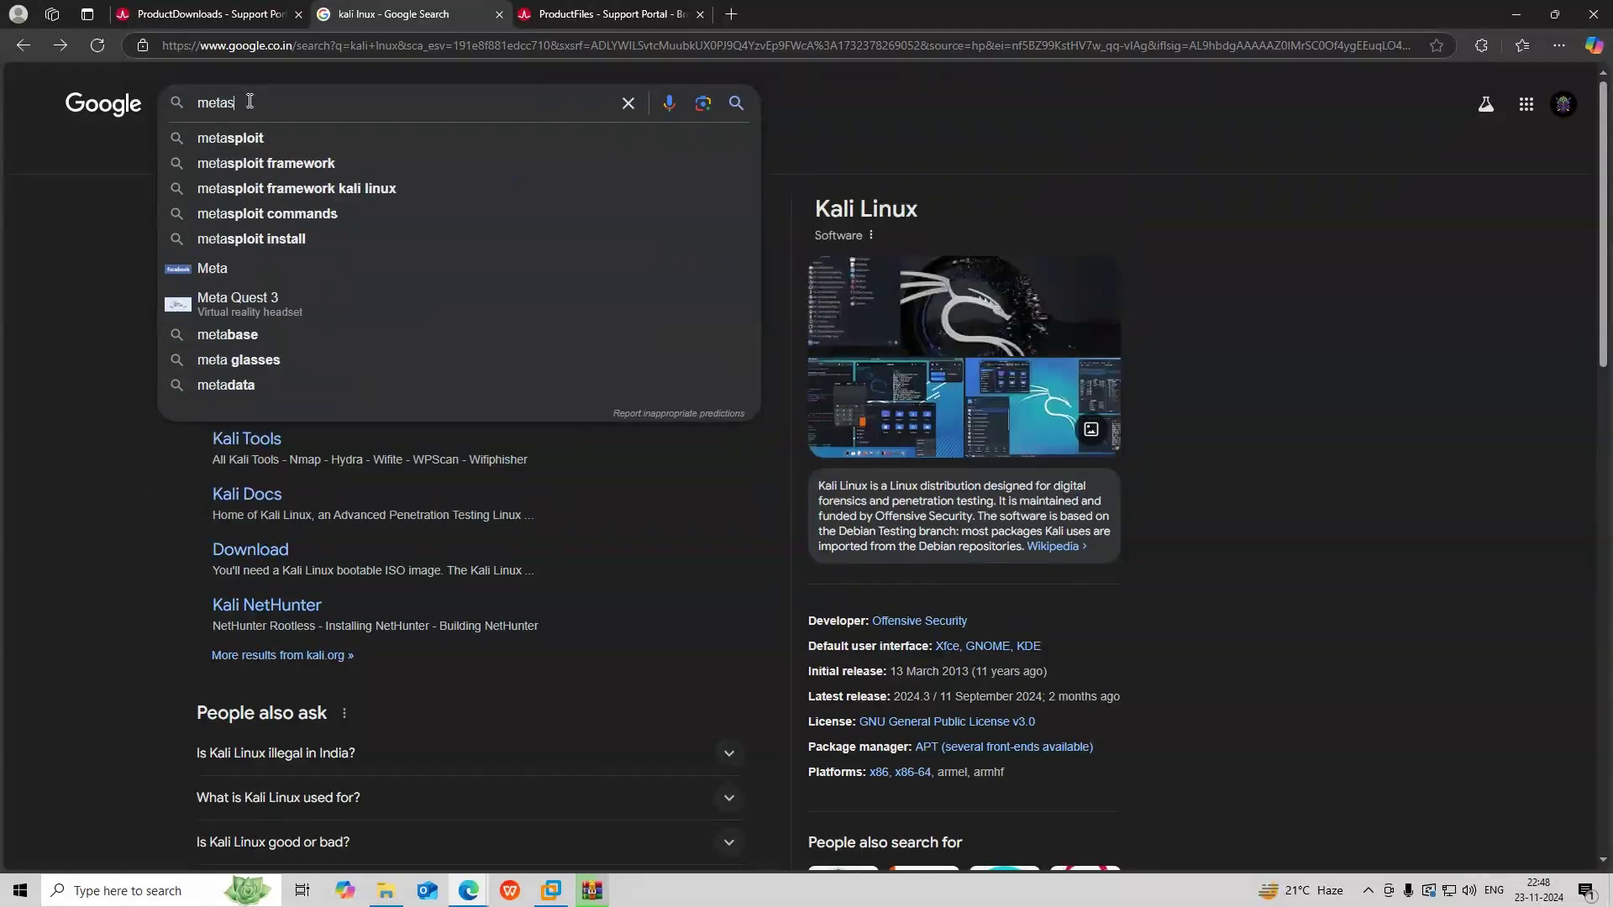
{"action": "type", "text": "ploitabl"}
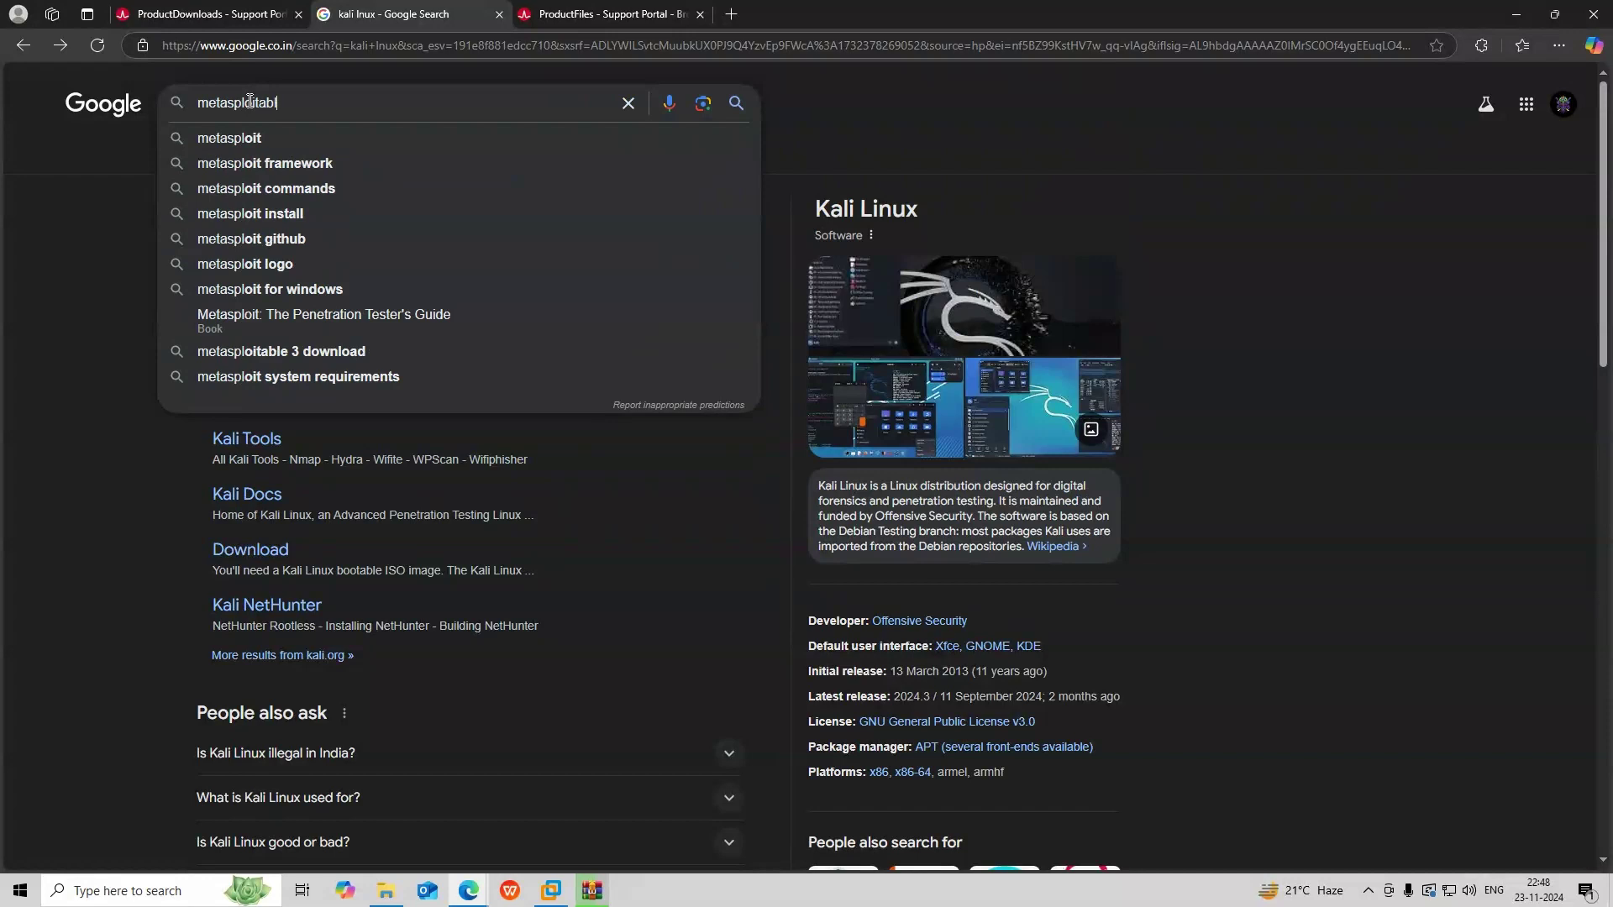
{"action": "type", "text": "e 2"}
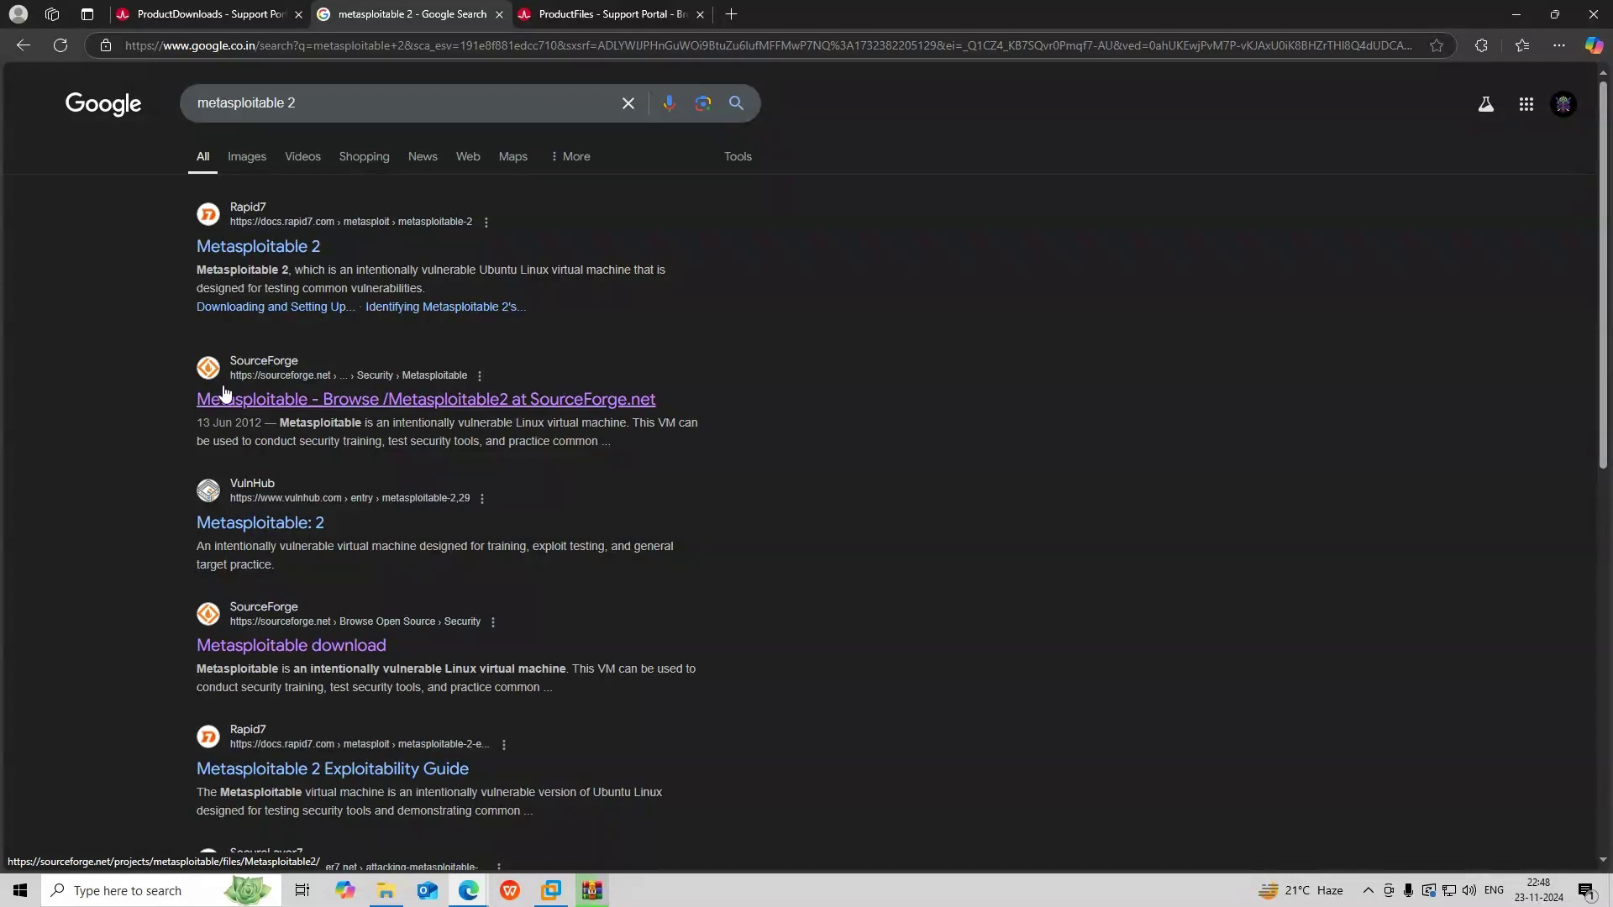
Step: Open SourceForge's Metasploitable2 files page from the results, start downloading the latest version and cancel that download
{"action": "left_click", "coordinate": [337, 405]}
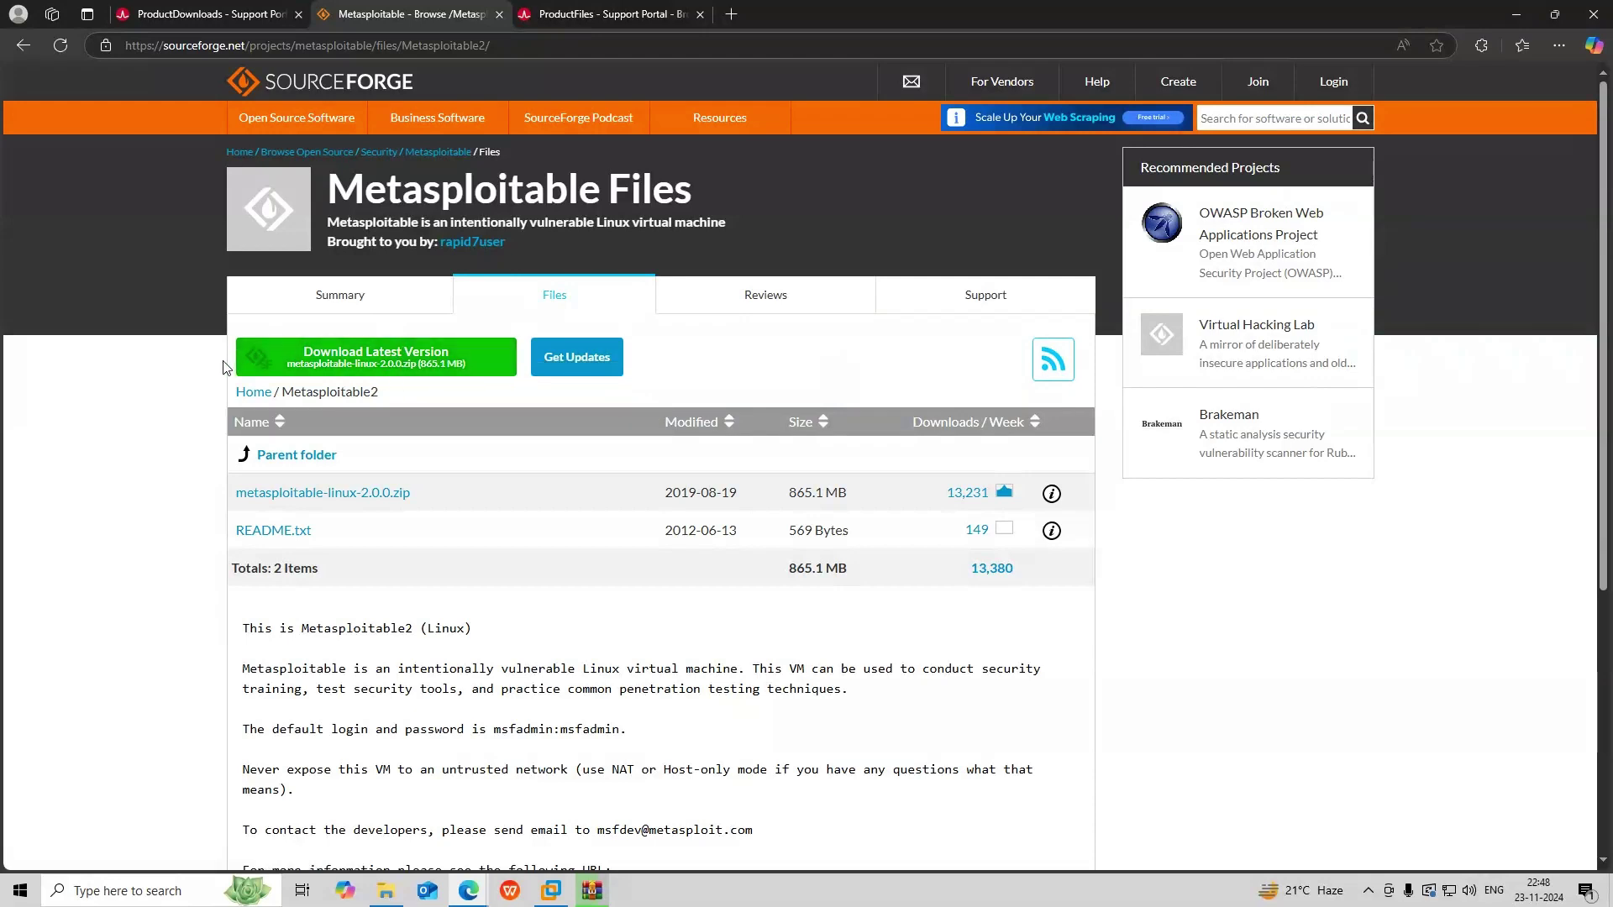
{"action": "left_click", "coordinate": [330, 370]}
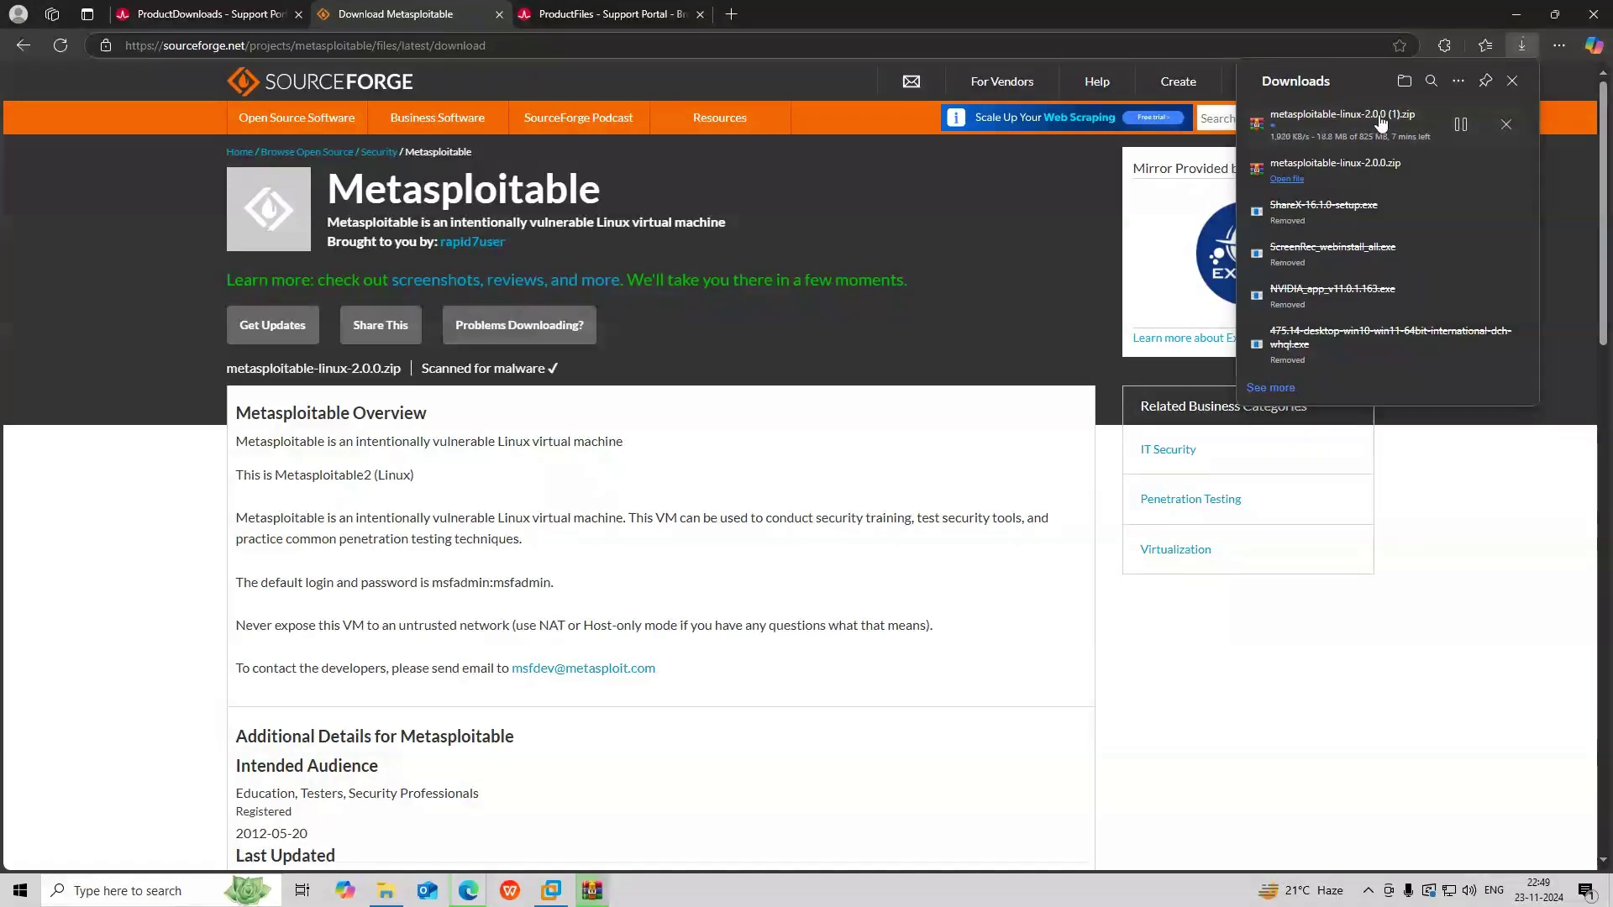
{"action": "mouse_move", "coordinate": [591, 888]}
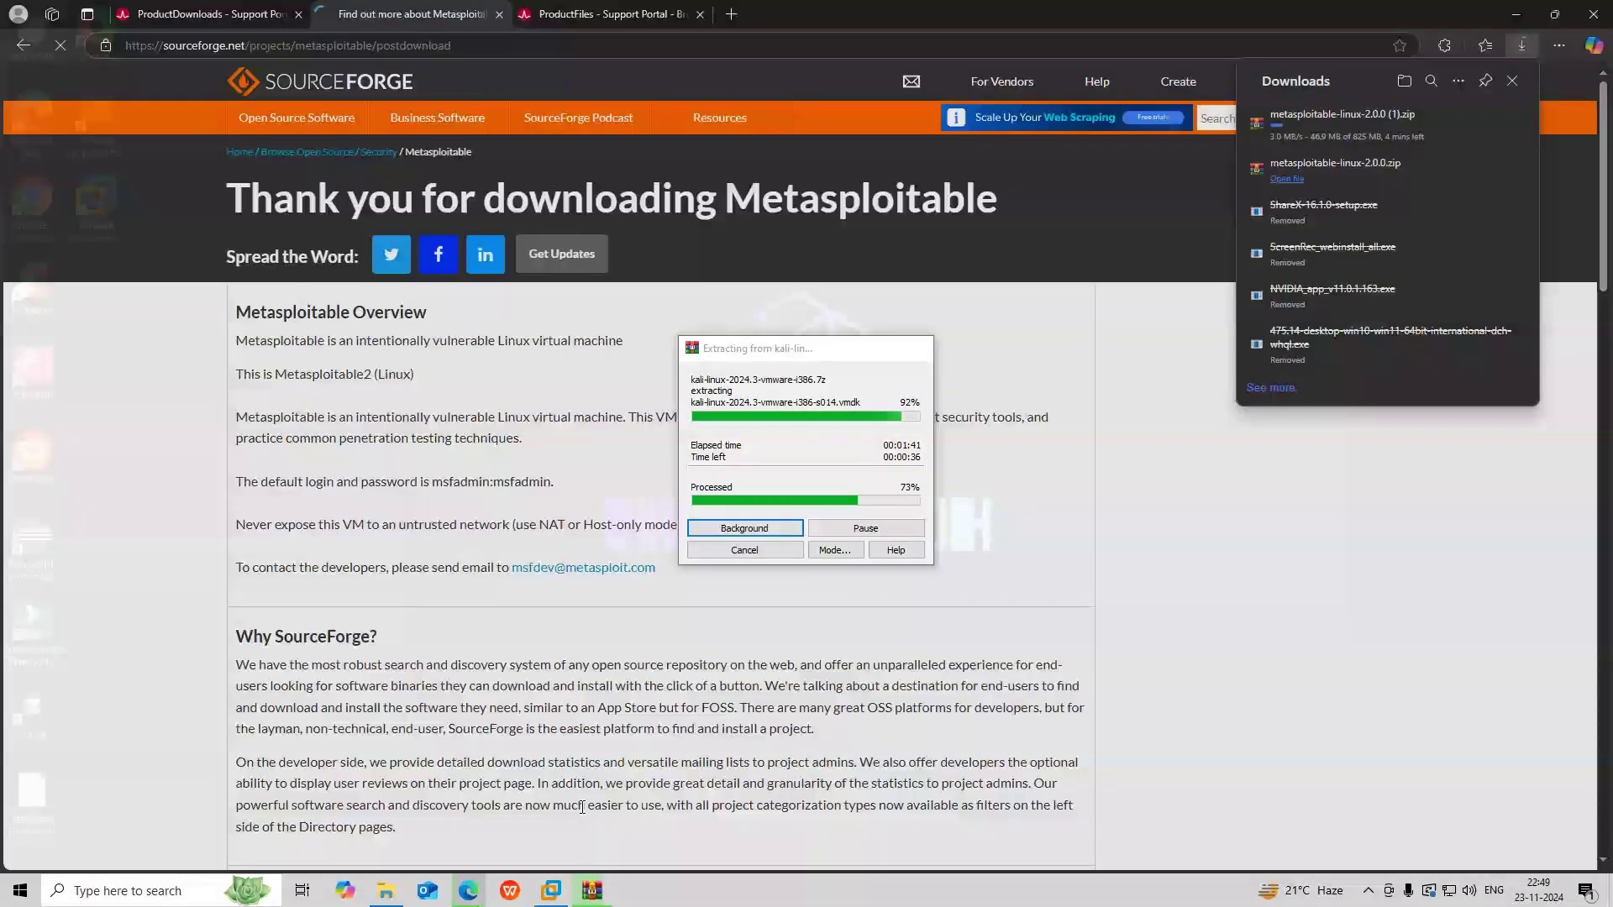
{"action": "left_click", "coordinate": [582, 807]}
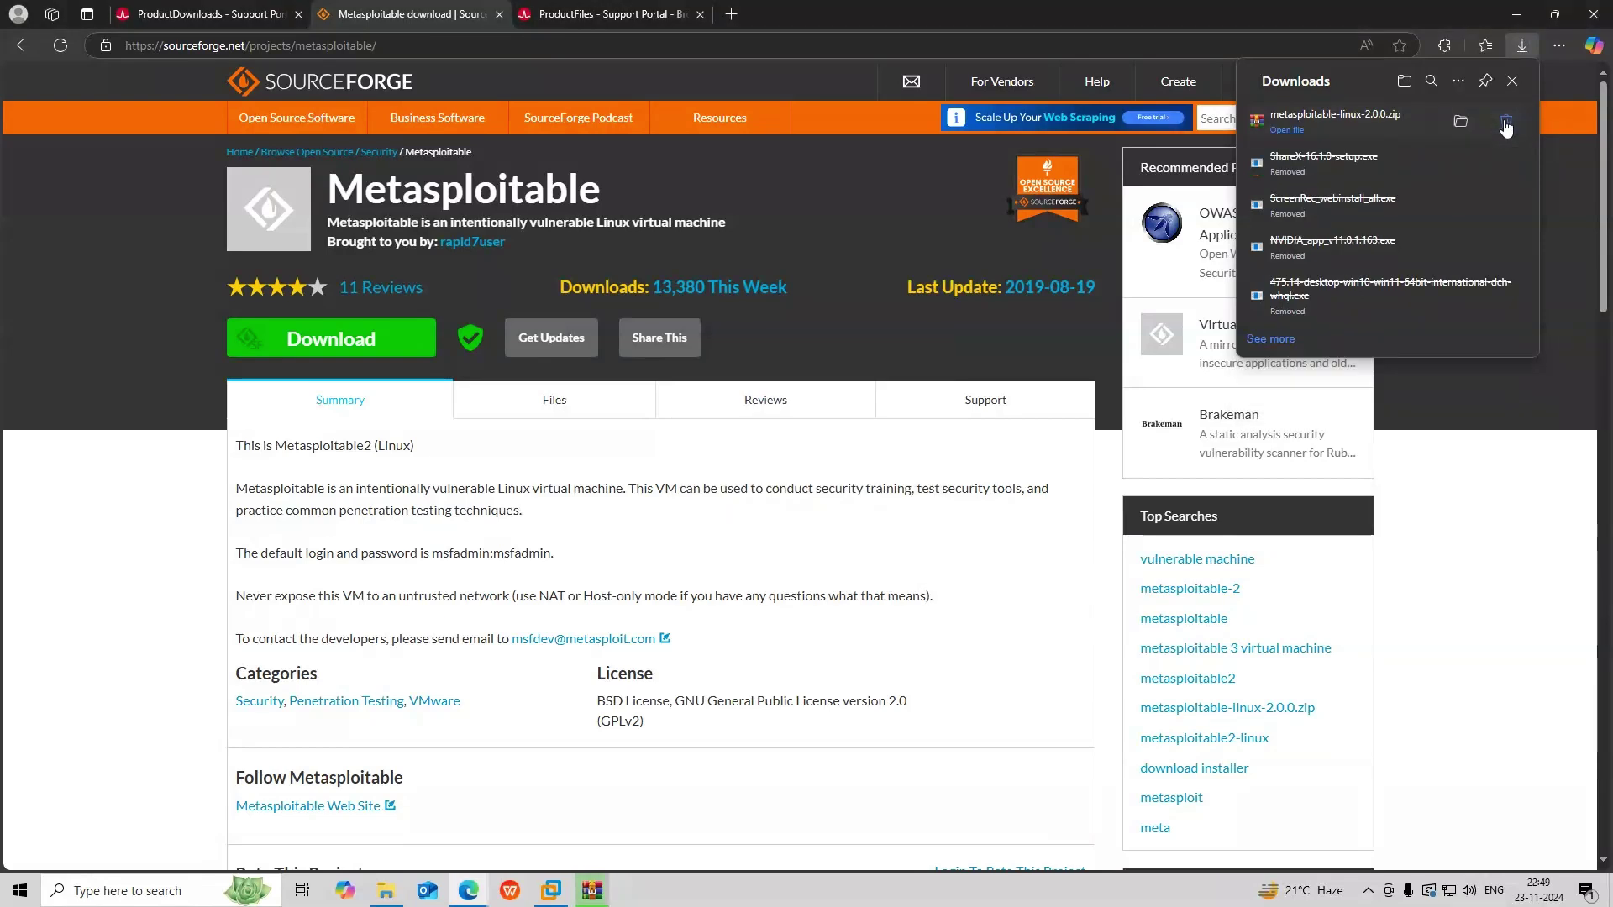
{"action": "left_click", "coordinate": [1505, 127]}
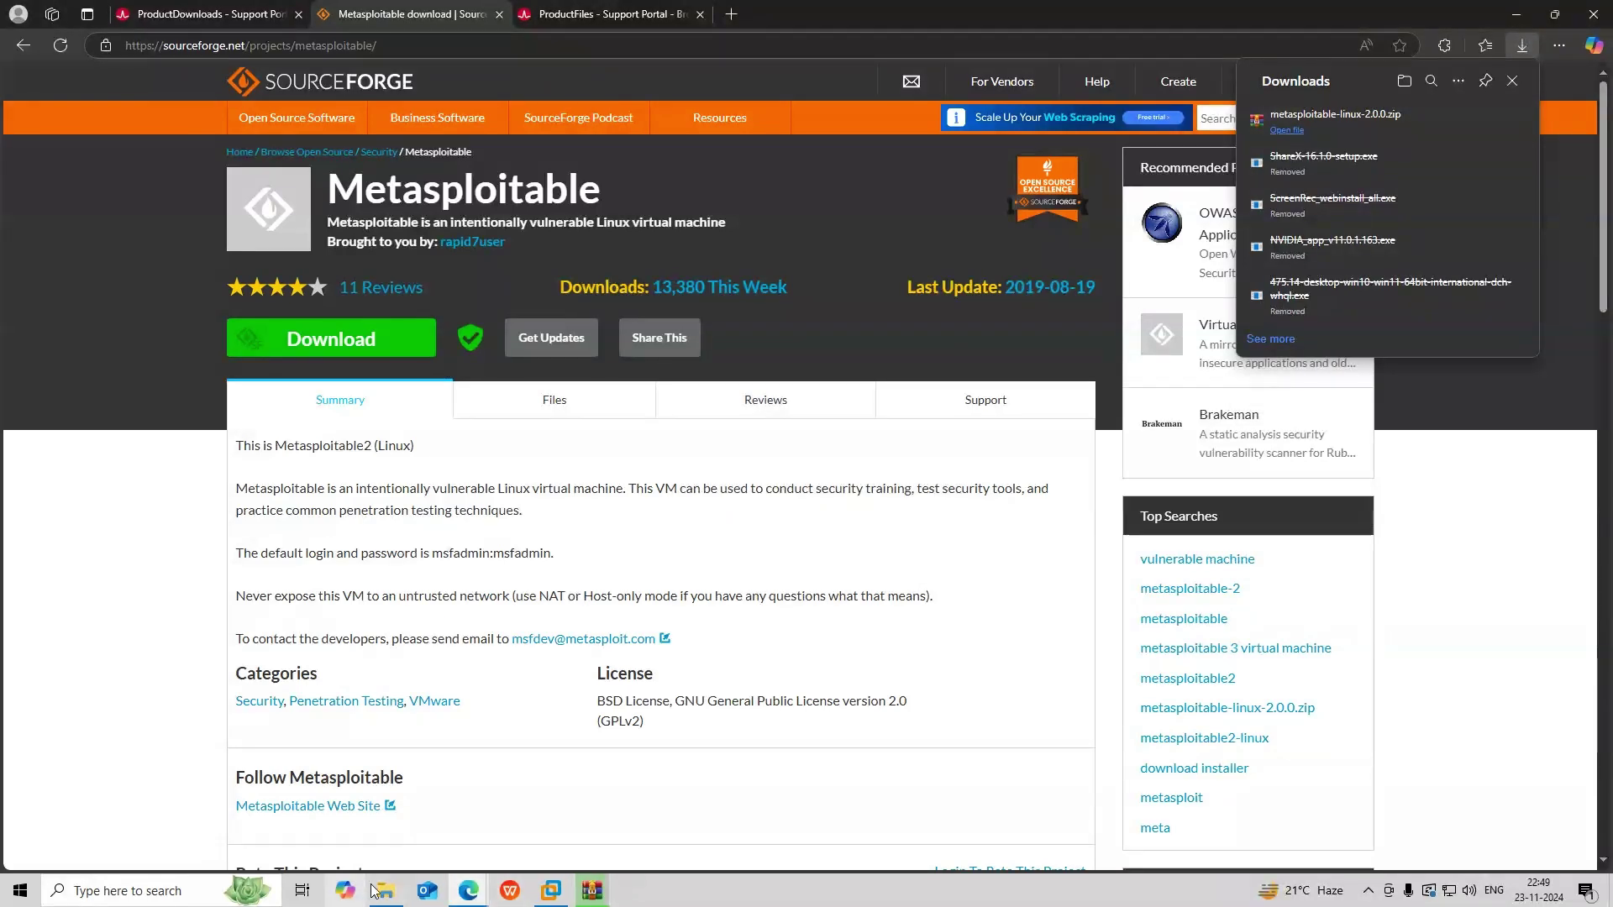
Step: Check the progress of the Kali Linux archive extraction and return to the Downloads folder
{"action": "left_click", "coordinate": [606, 896]}
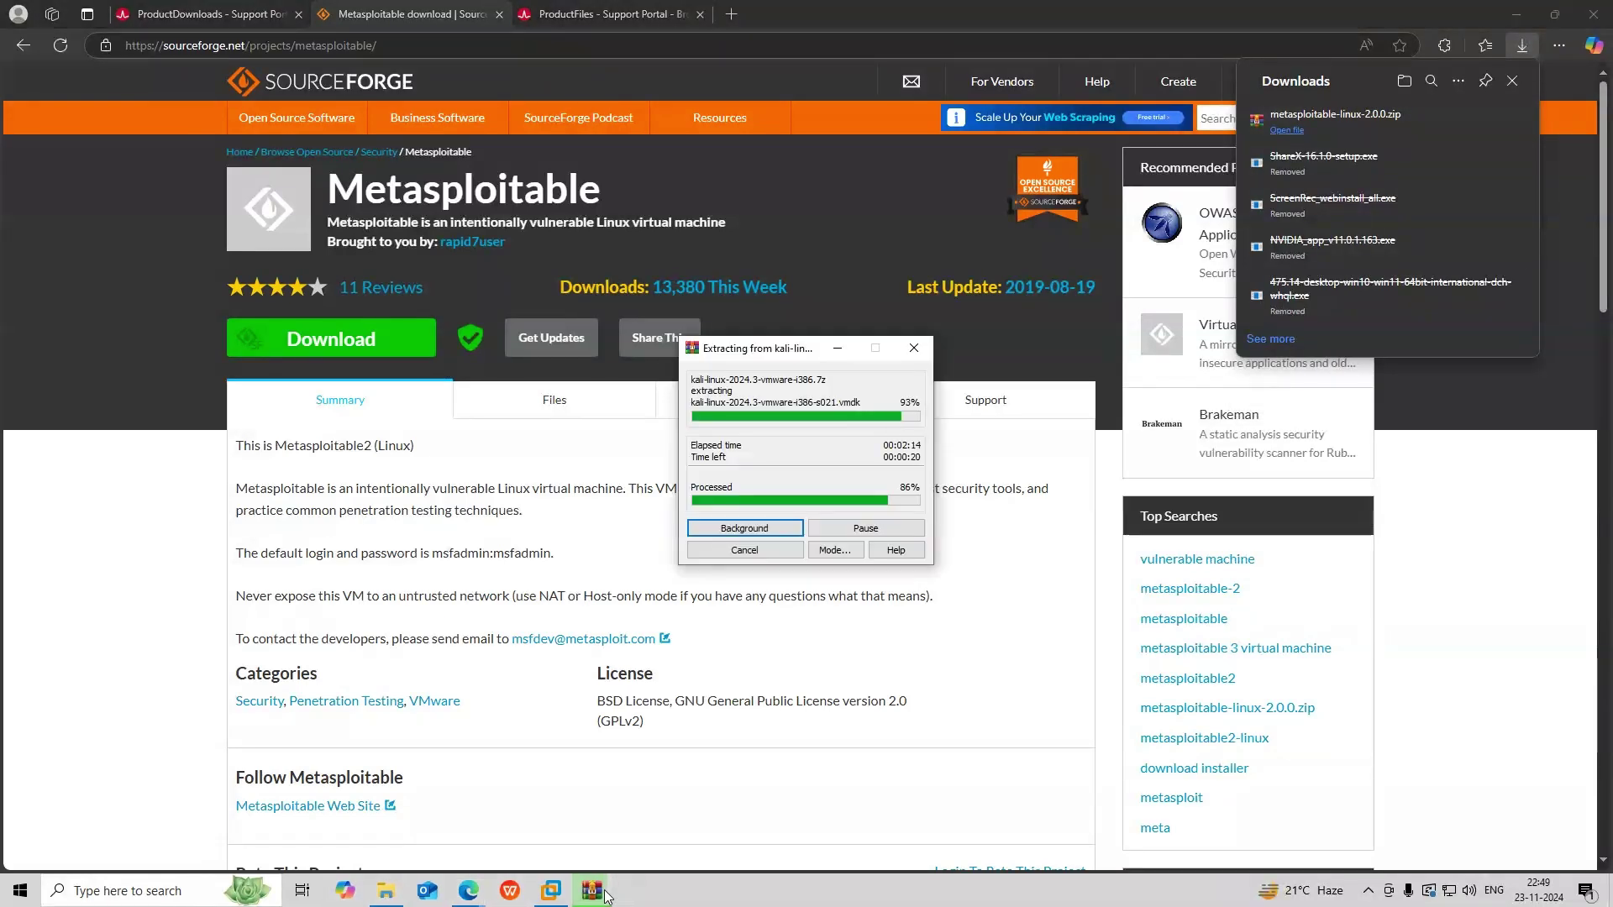
{"action": "mouse_move", "coordinate": [387, 899]}
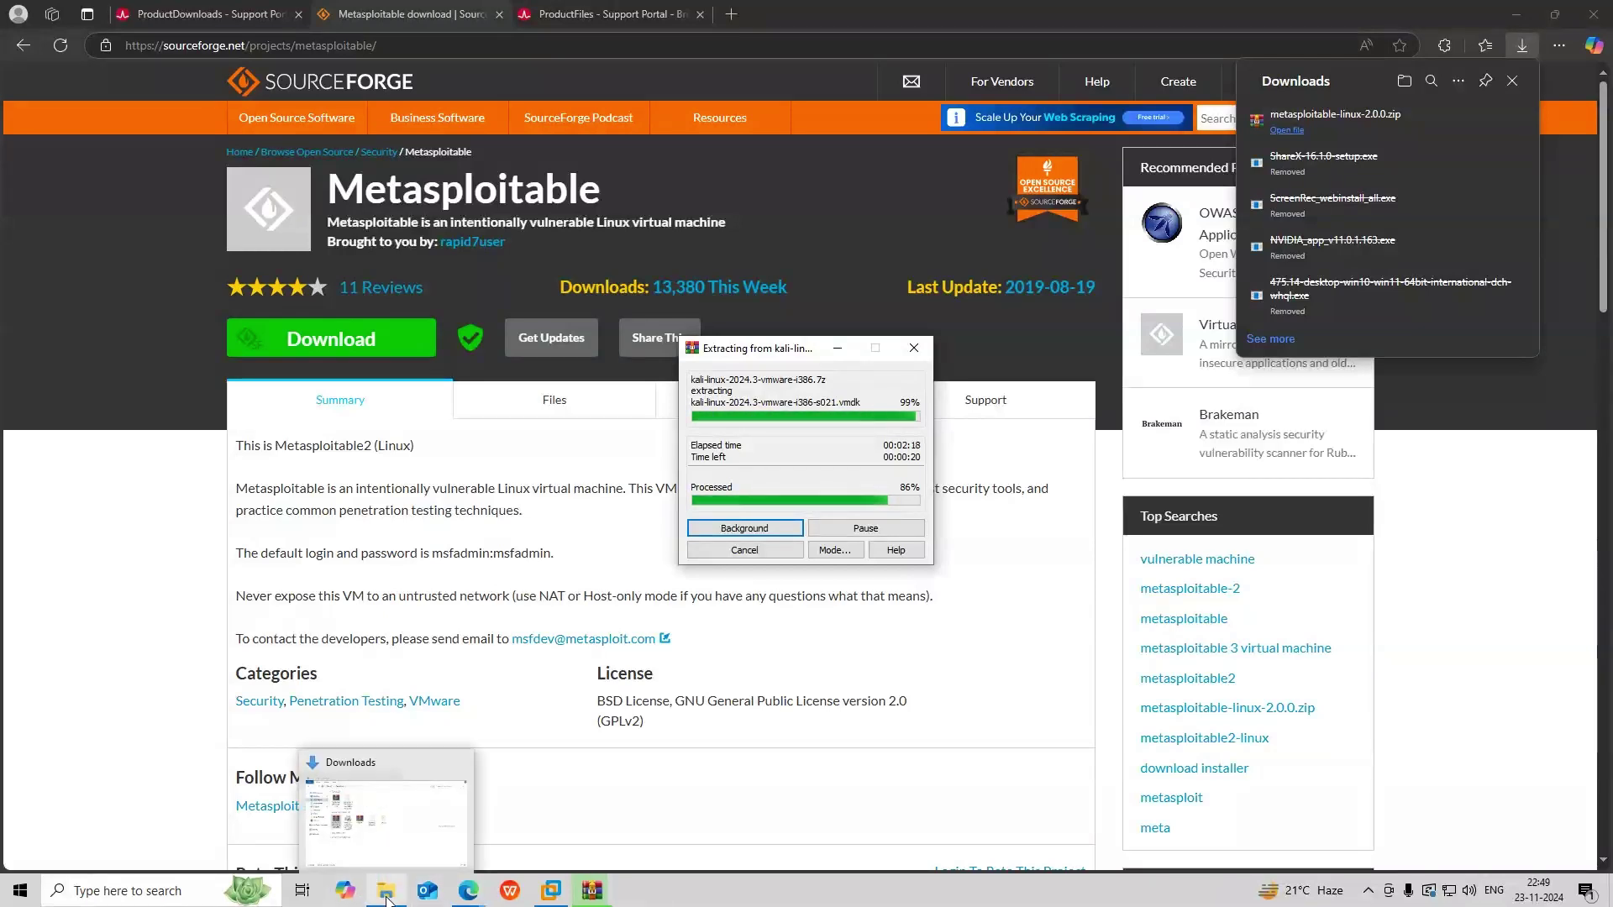
{"action": "left_click", "coordinate": [386, 894]}
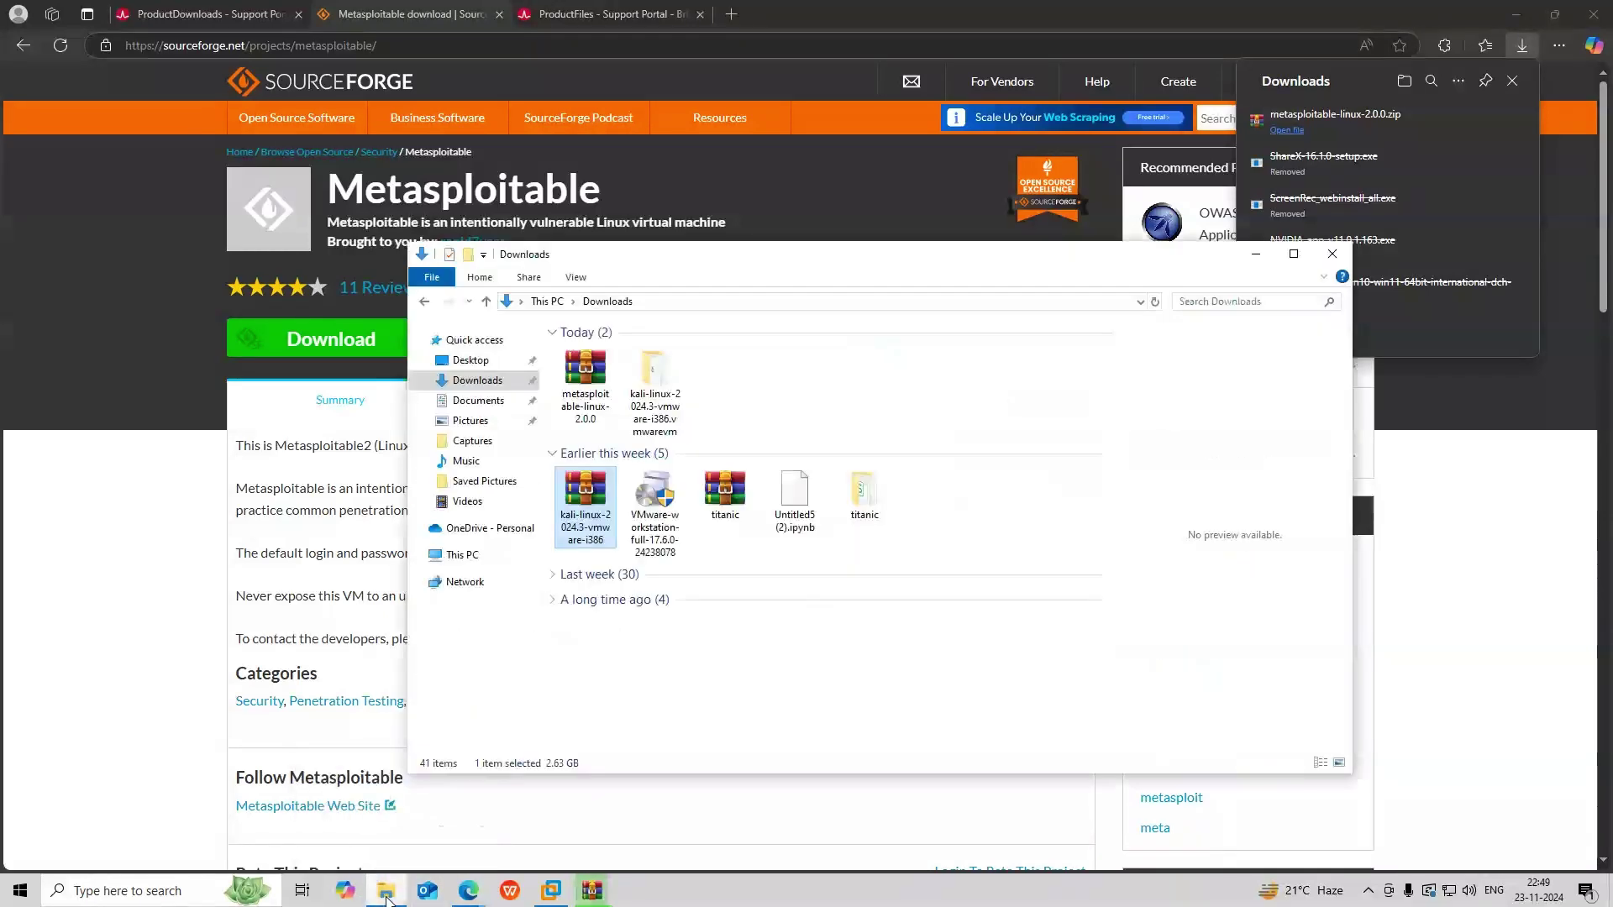
{"action": "left_click", "coordinate": [593, 890]}
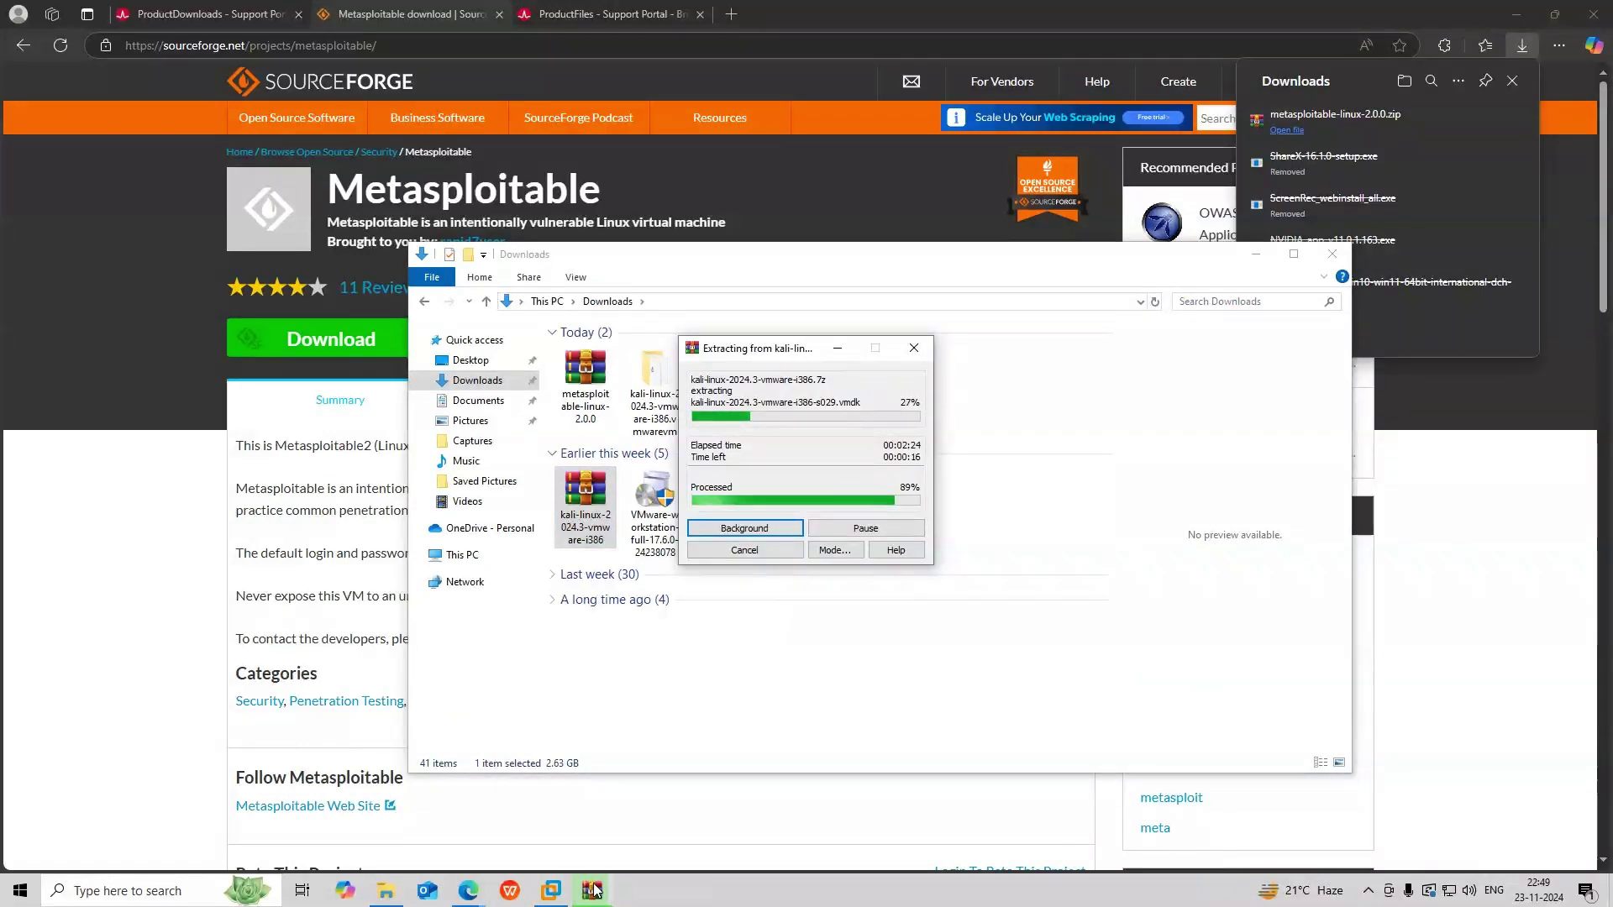
{"action": "left_click", "coordinate": [401, 891]}
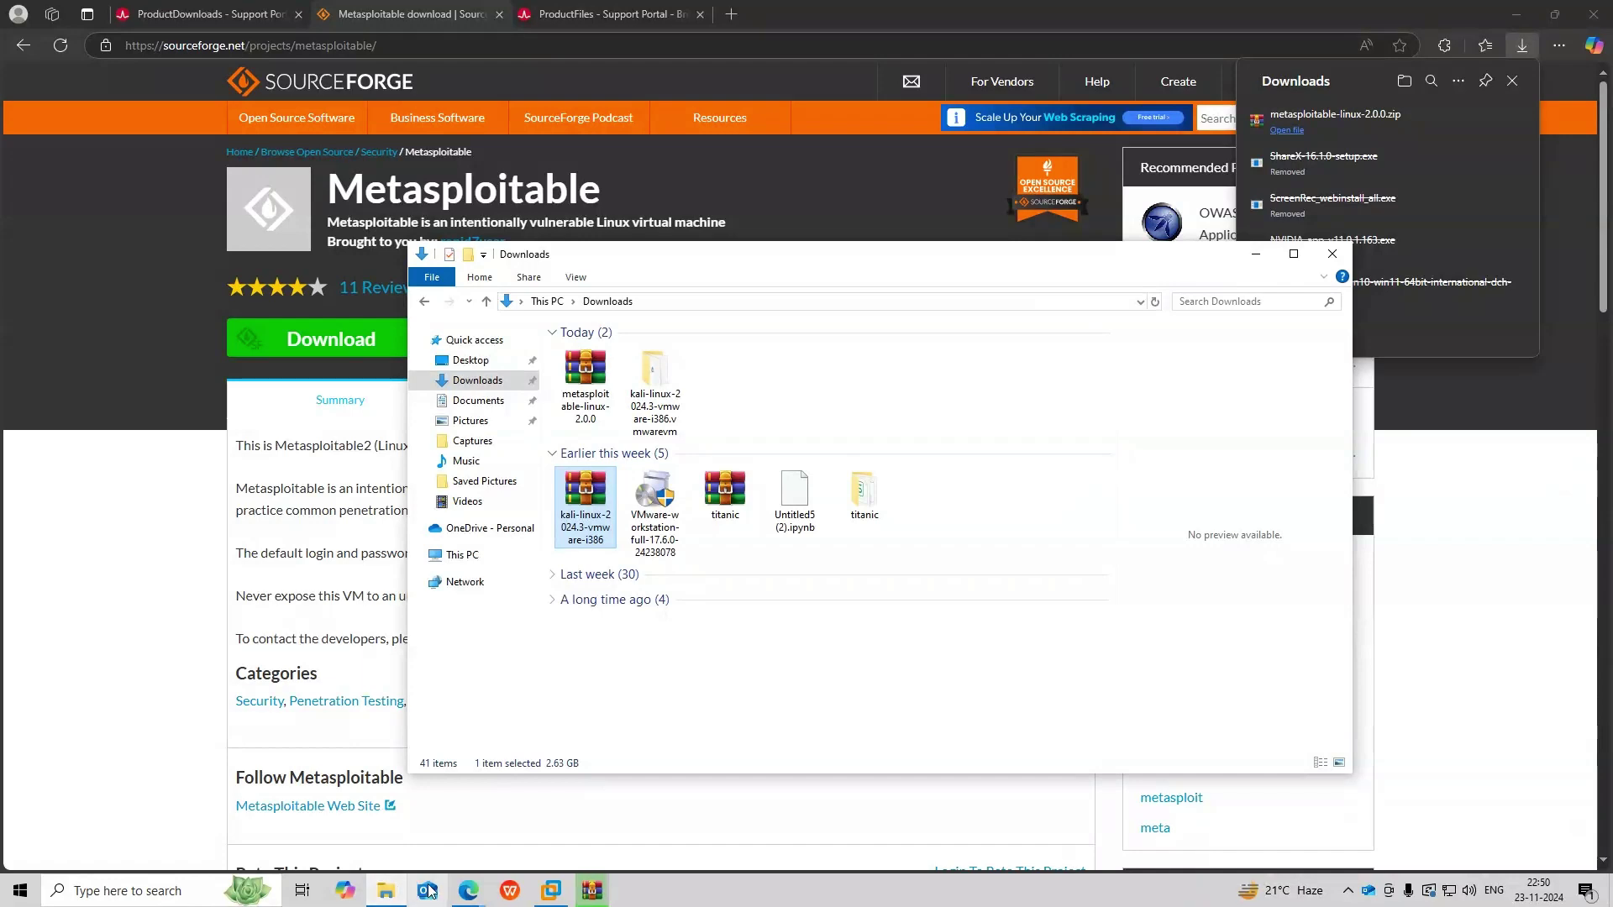
Step: Close the Outlook window and try to extract the metasploitable-linux-2.0.0 archive into the Downloads folder, cancelling at the file replacement
{"action": "left_click", "coordinate": [592, 367]}
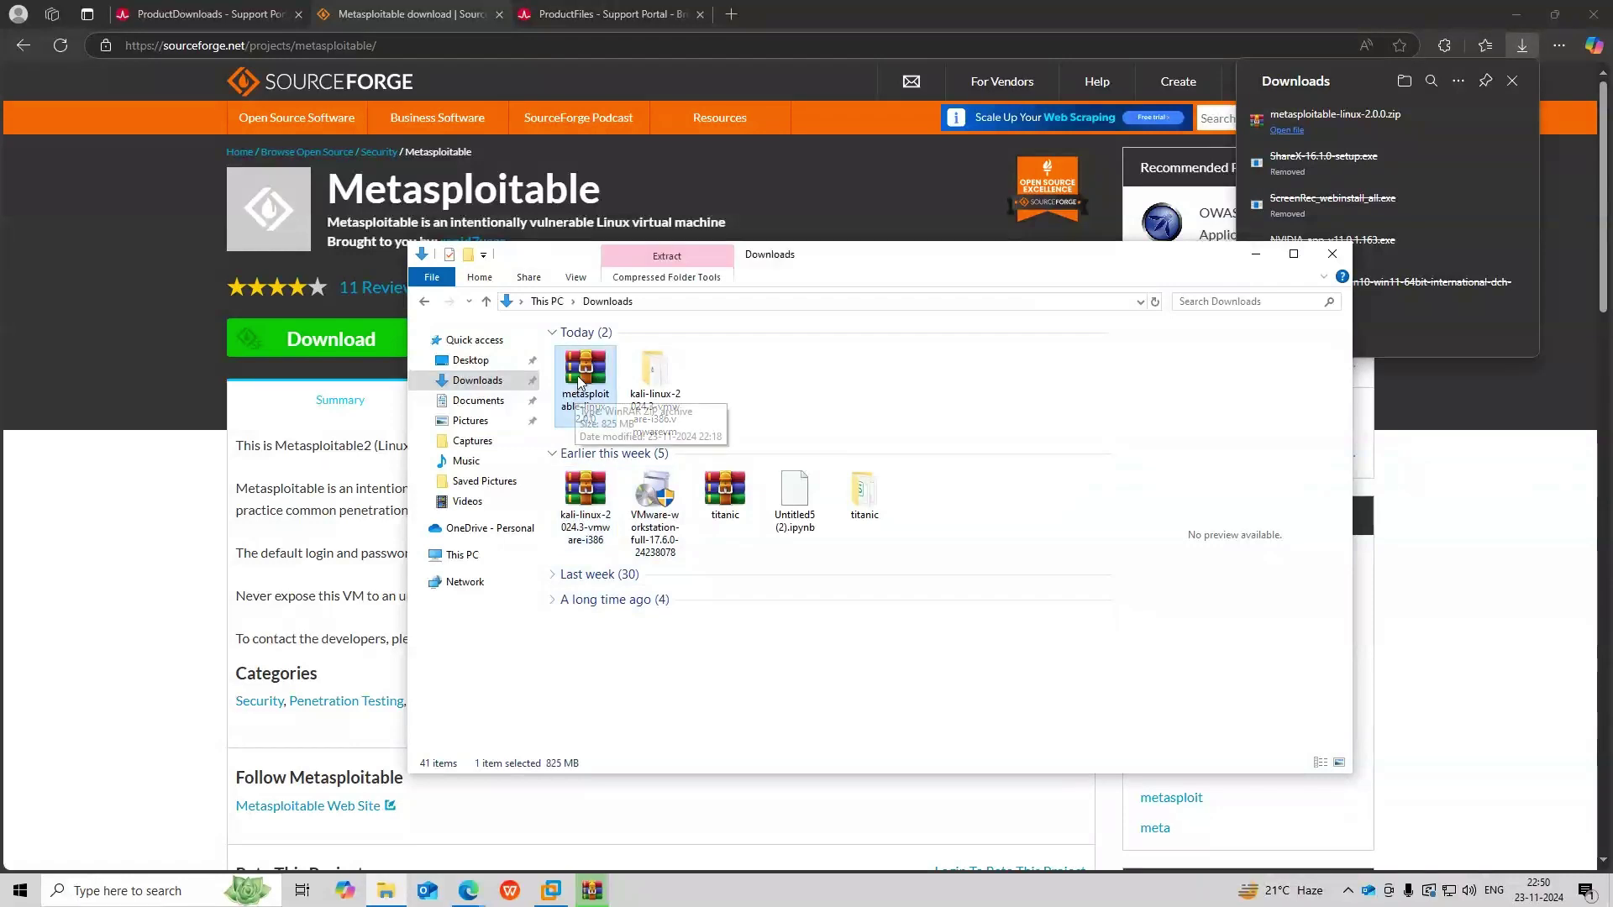
{"action": "right_click", "coordinate": [590, 372]}
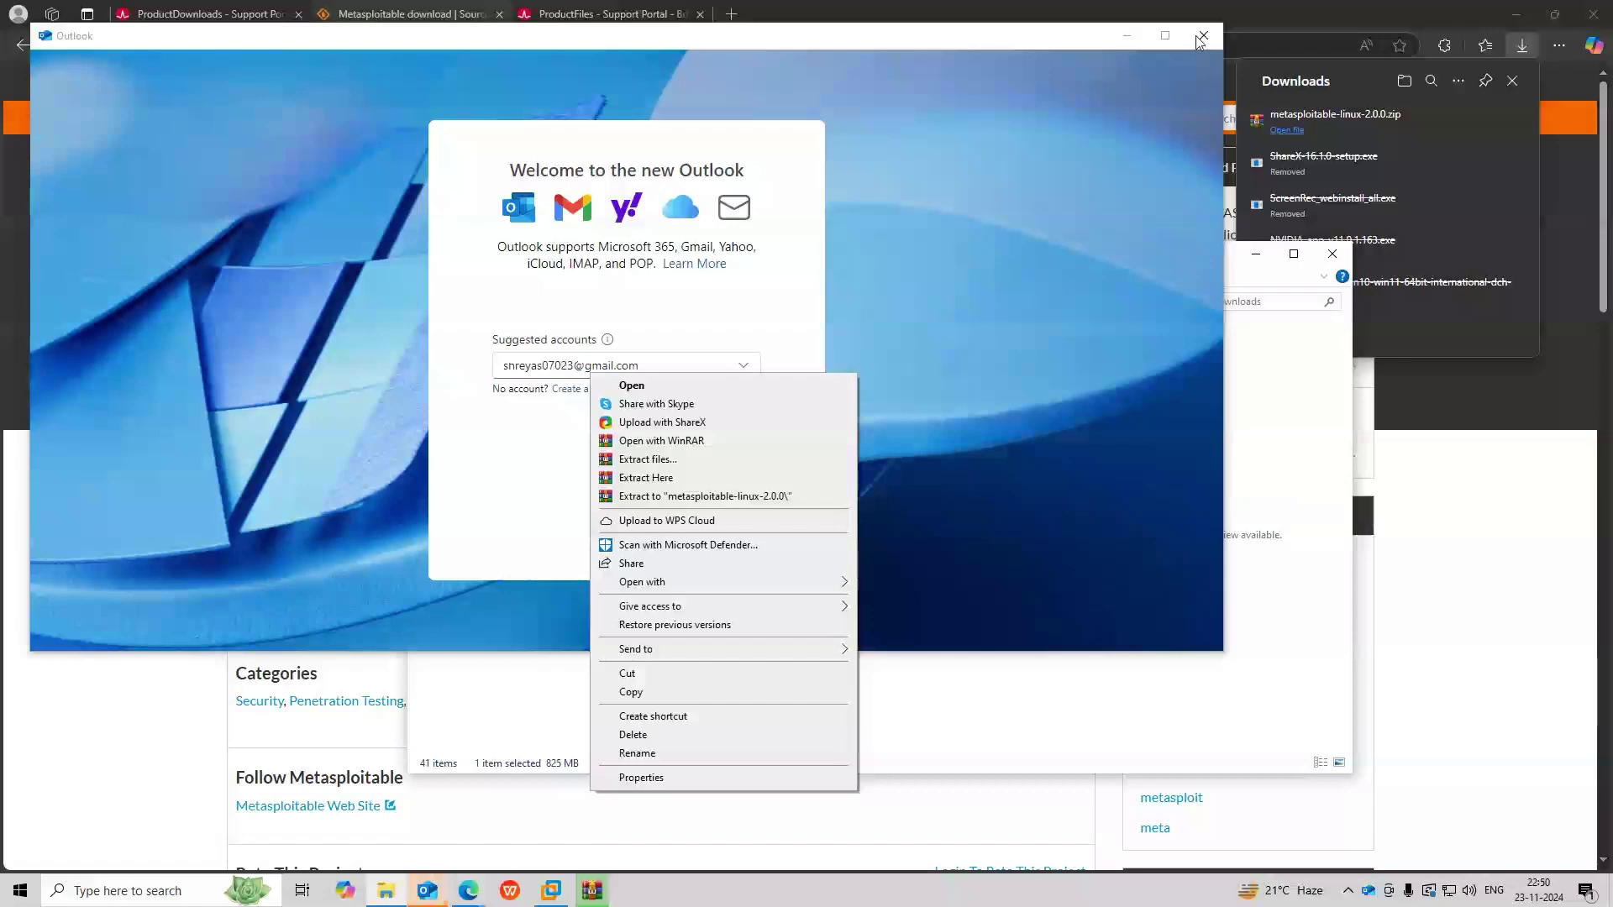
{"action": "left_click", "coordinate": [1202, 36]}
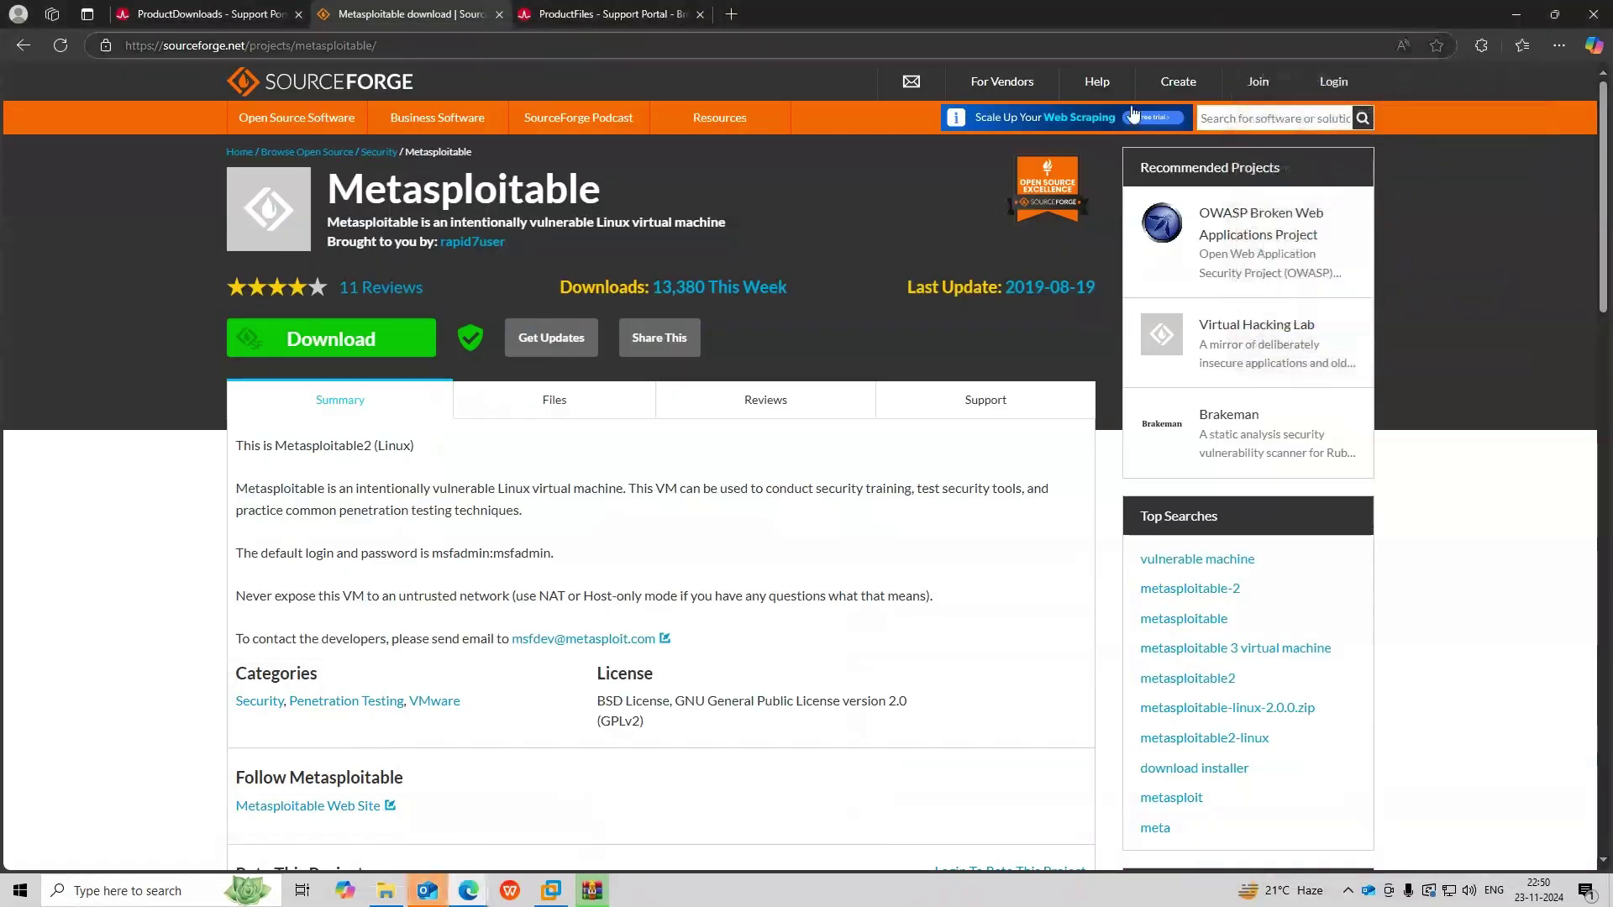
{"action": "left_click", "coordinate": [385, 890]}
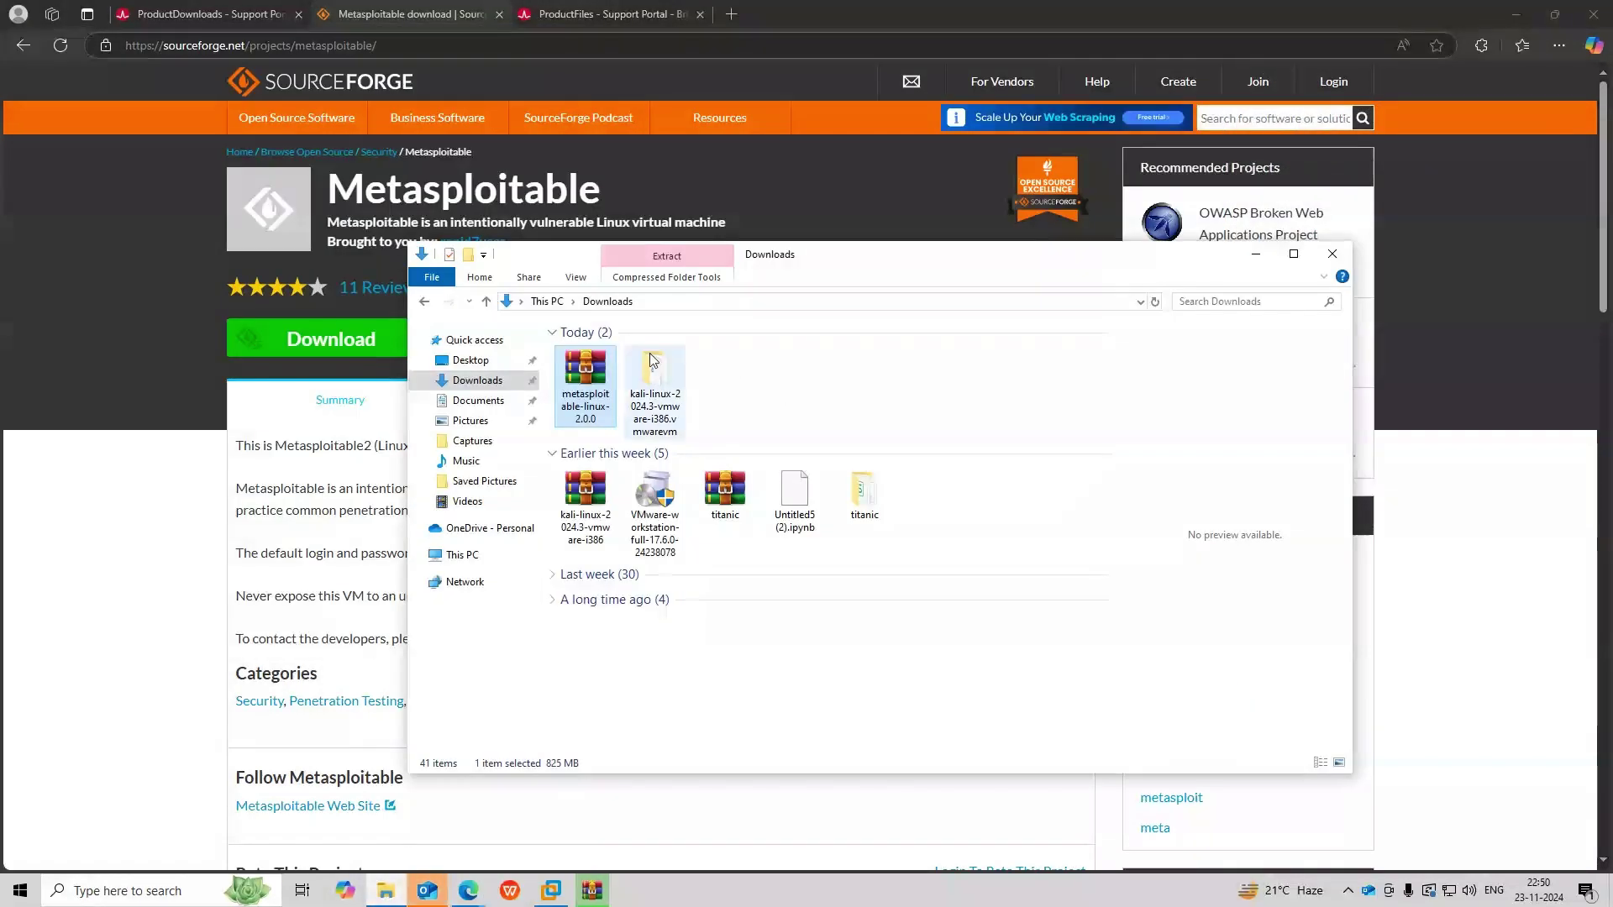
{"action": "right_click", "coordinate": [568, 388]}
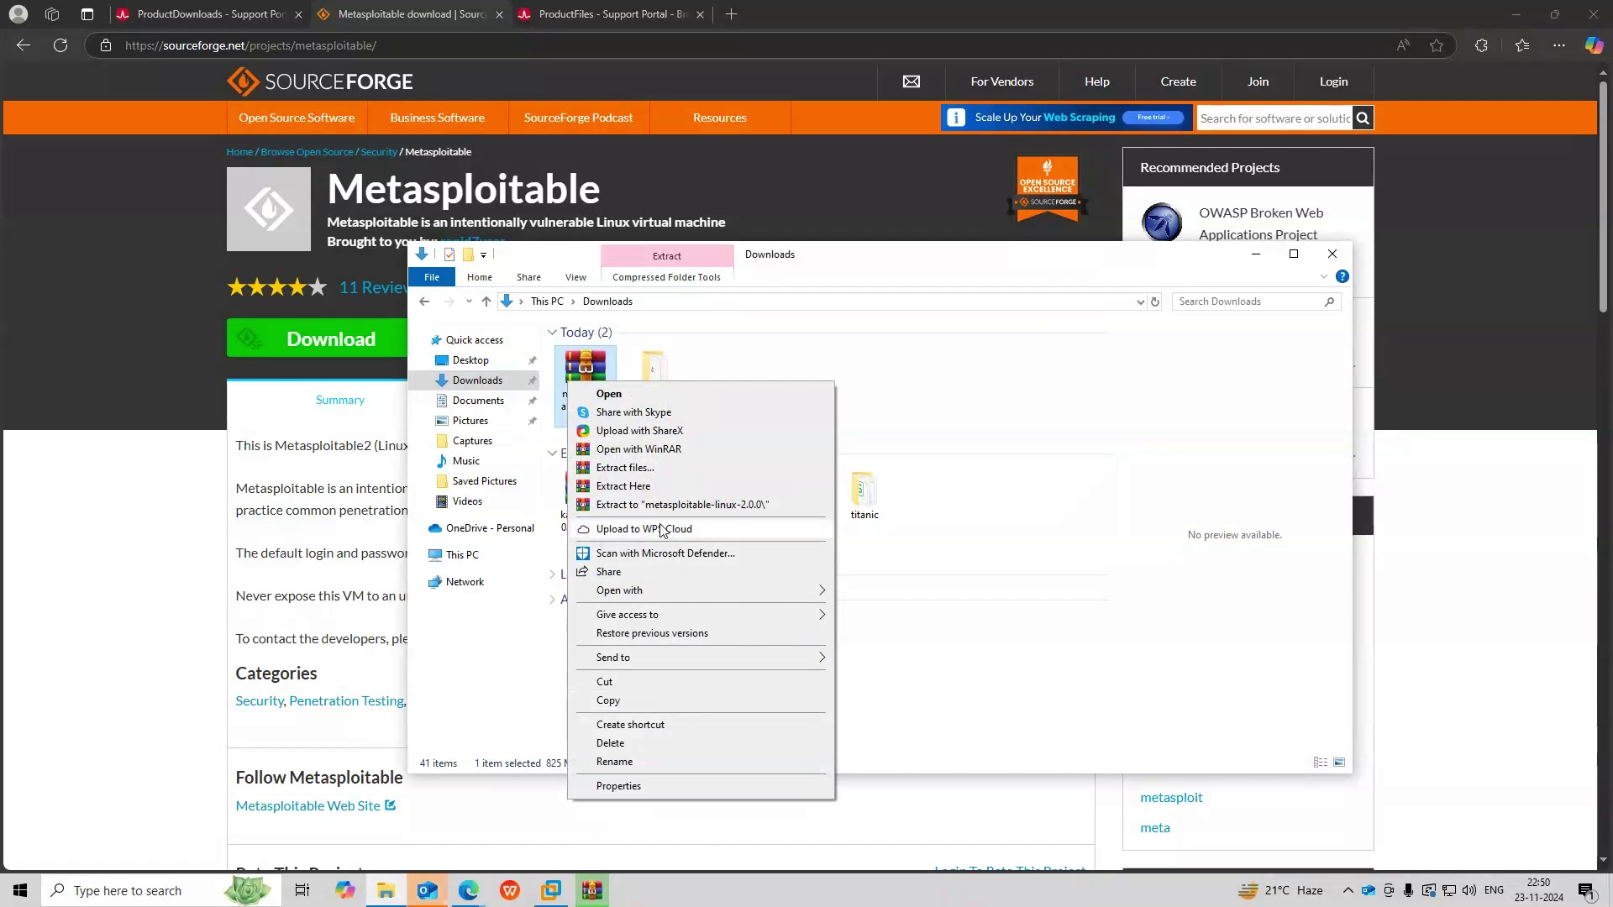
{"action": "left_click", "coordinate": [653, 485]}
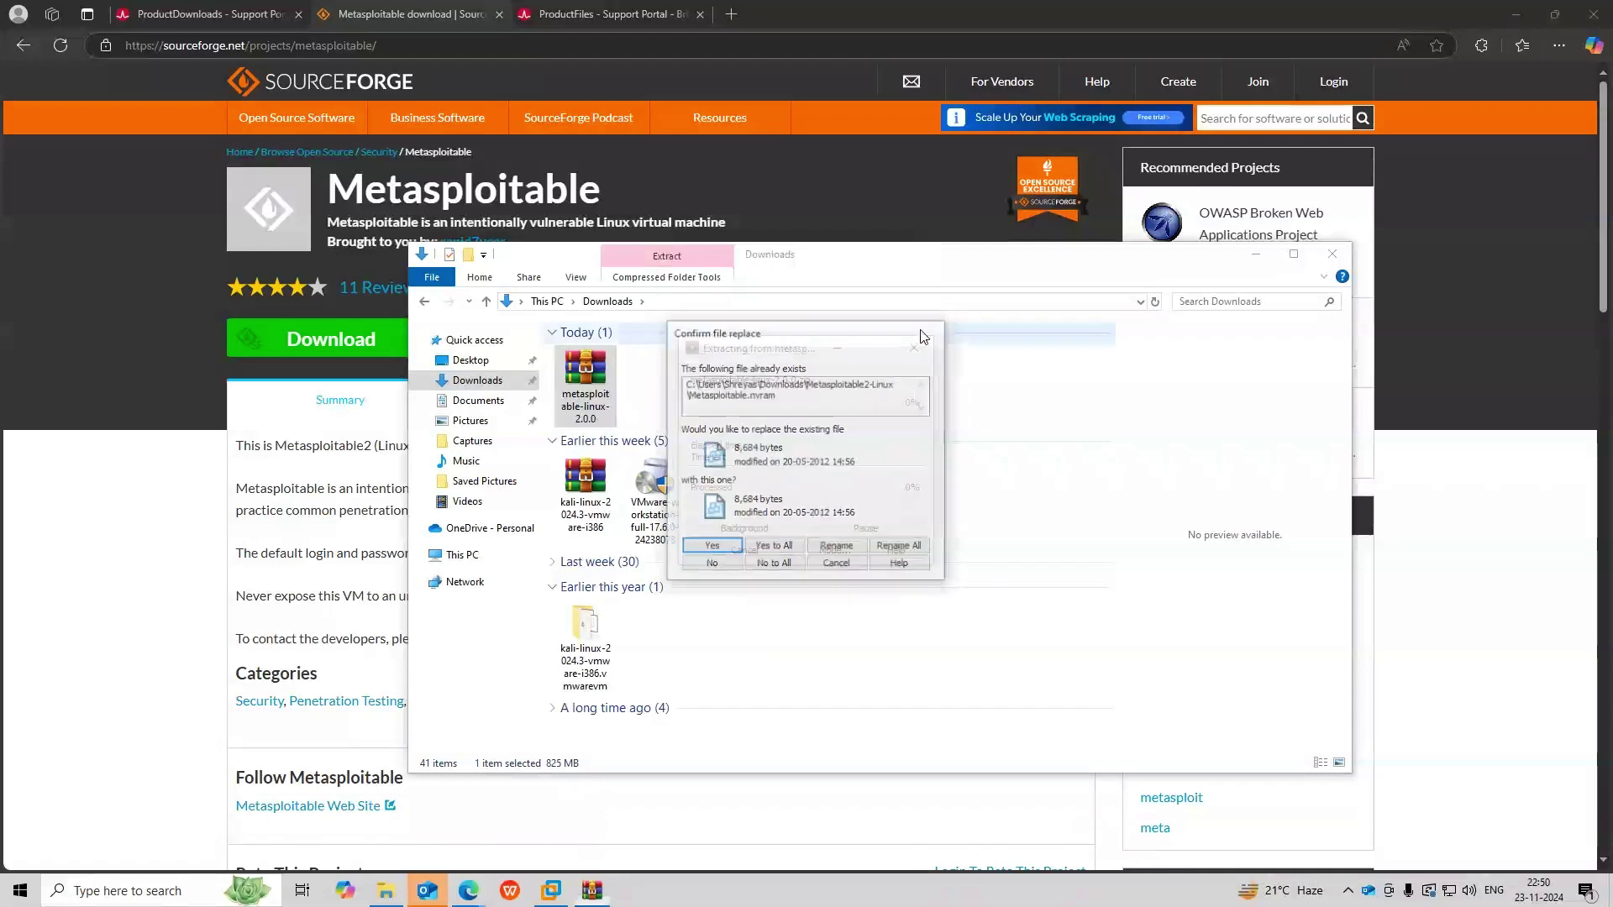
{"action": "left_click", "coordinate": [923, 334]}
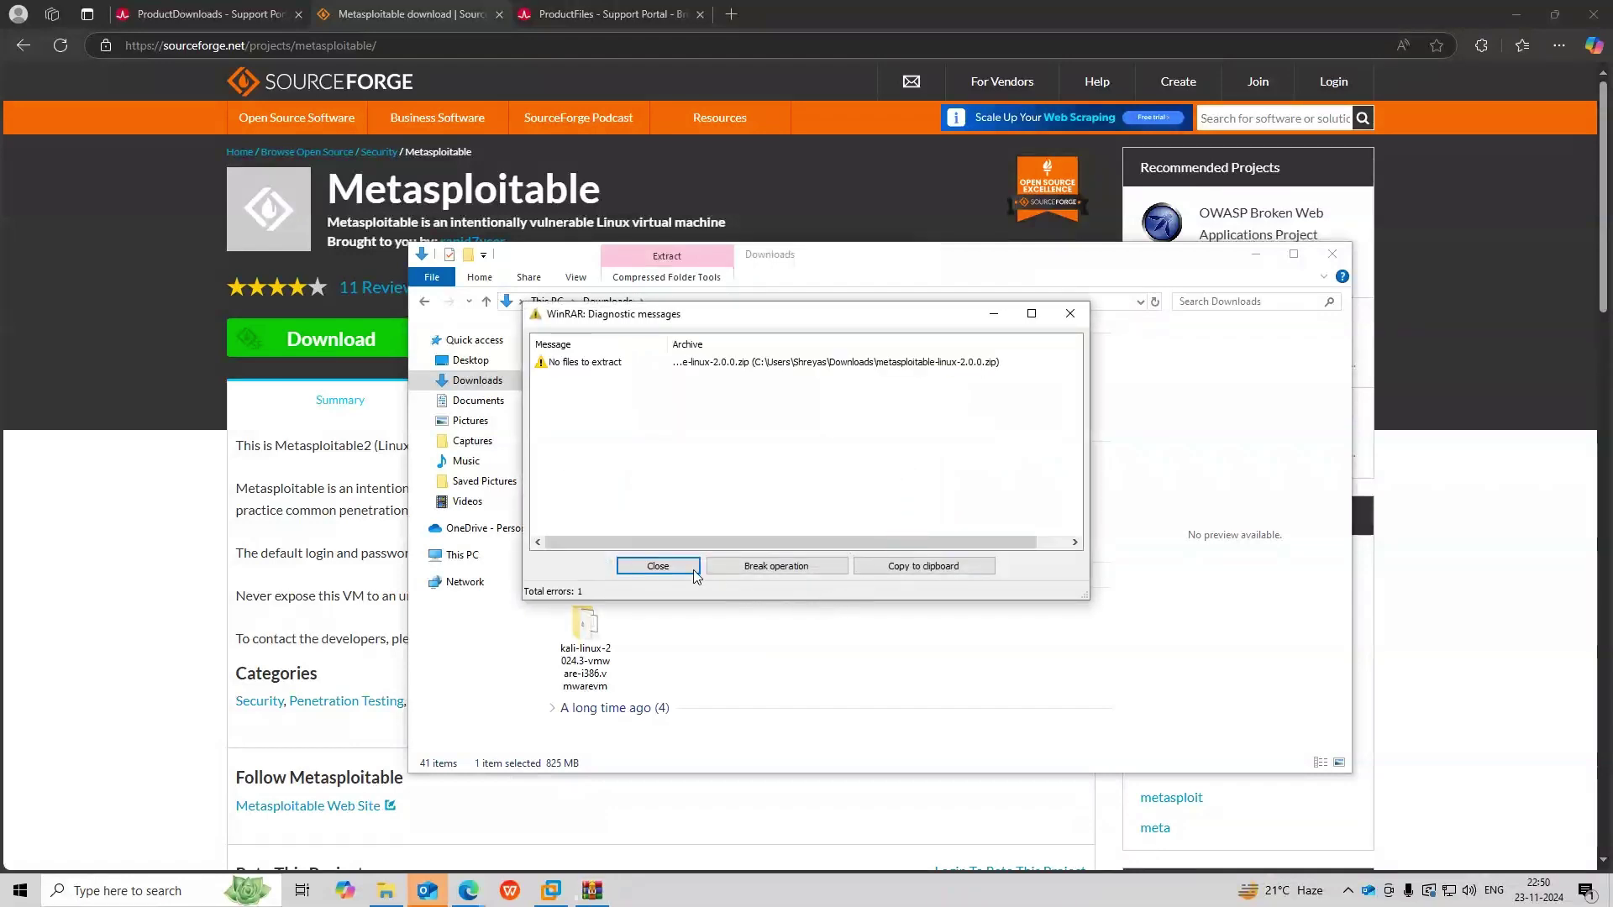
{"action": "left_click", "coordinate": [658, 566]}
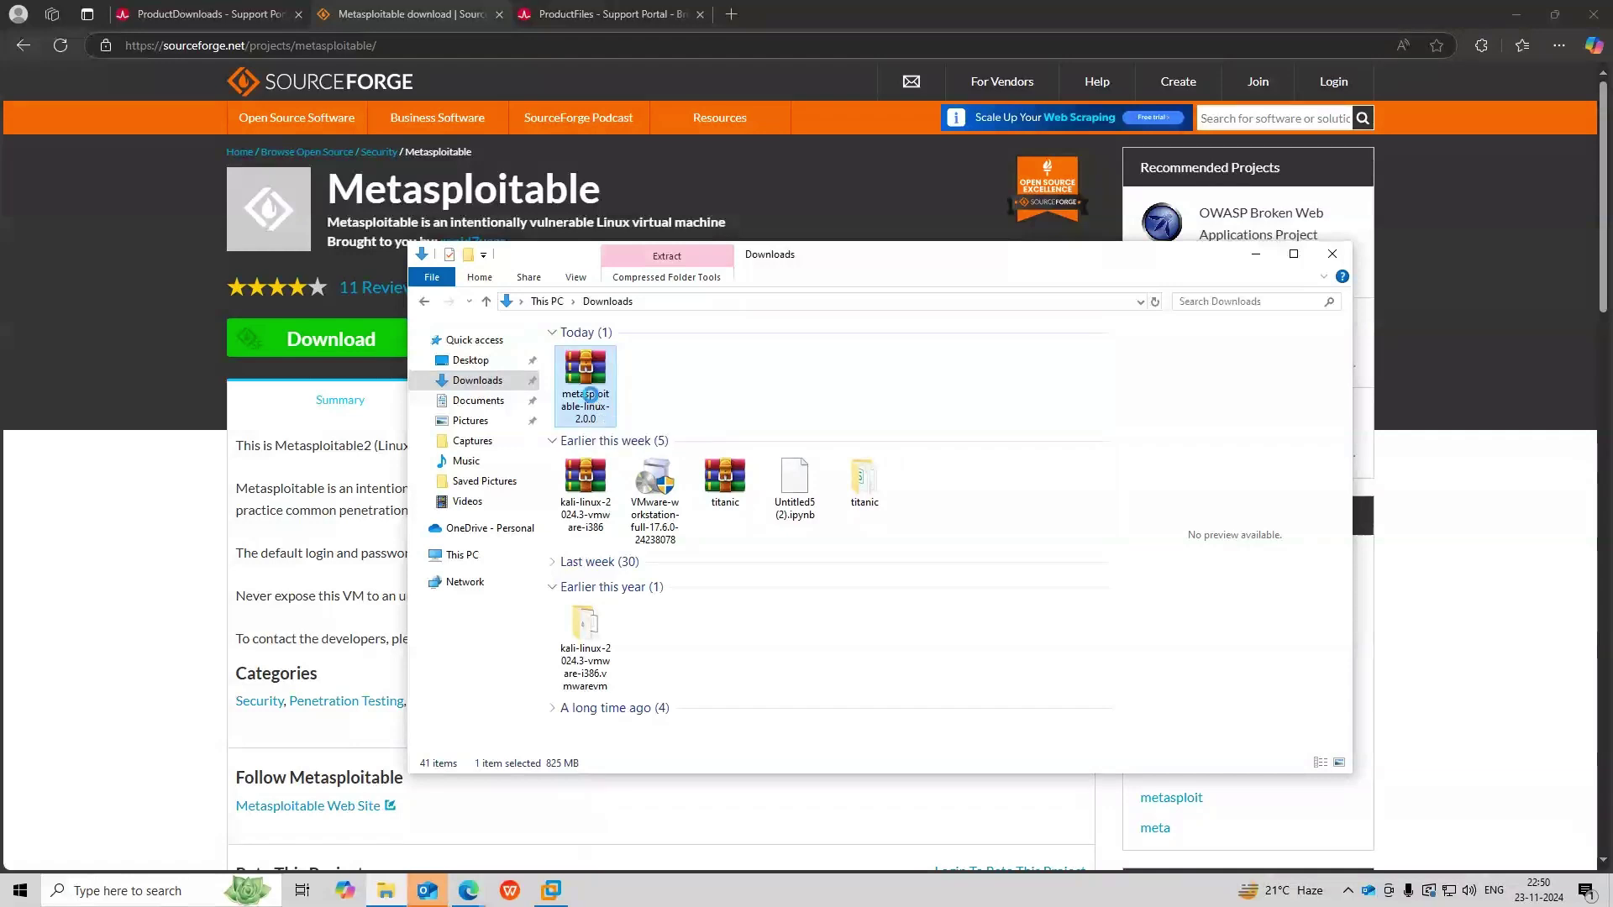
Step: Extract the metasploitable-linux-2.0.0 archive directly into the Downloads folder, replacing the existing Metasploitable.nvram and Metasploitable.vmdk files
{"action": "right_click", "coordinate": [591, 400]}
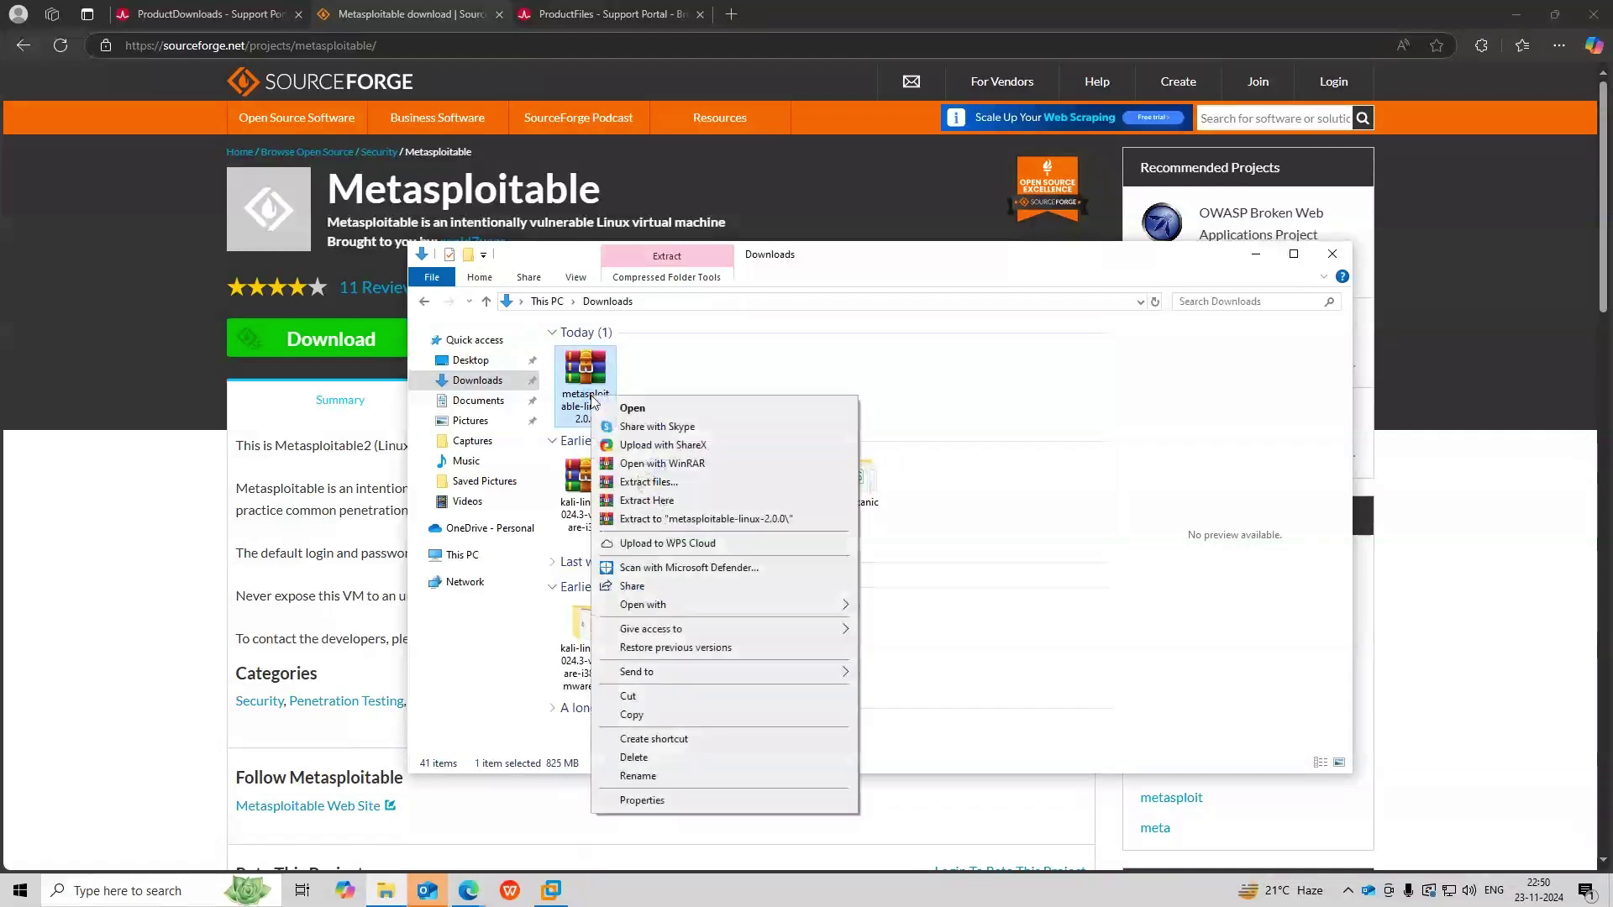
{"action": "left_click", "coordinate": [659, 503]}
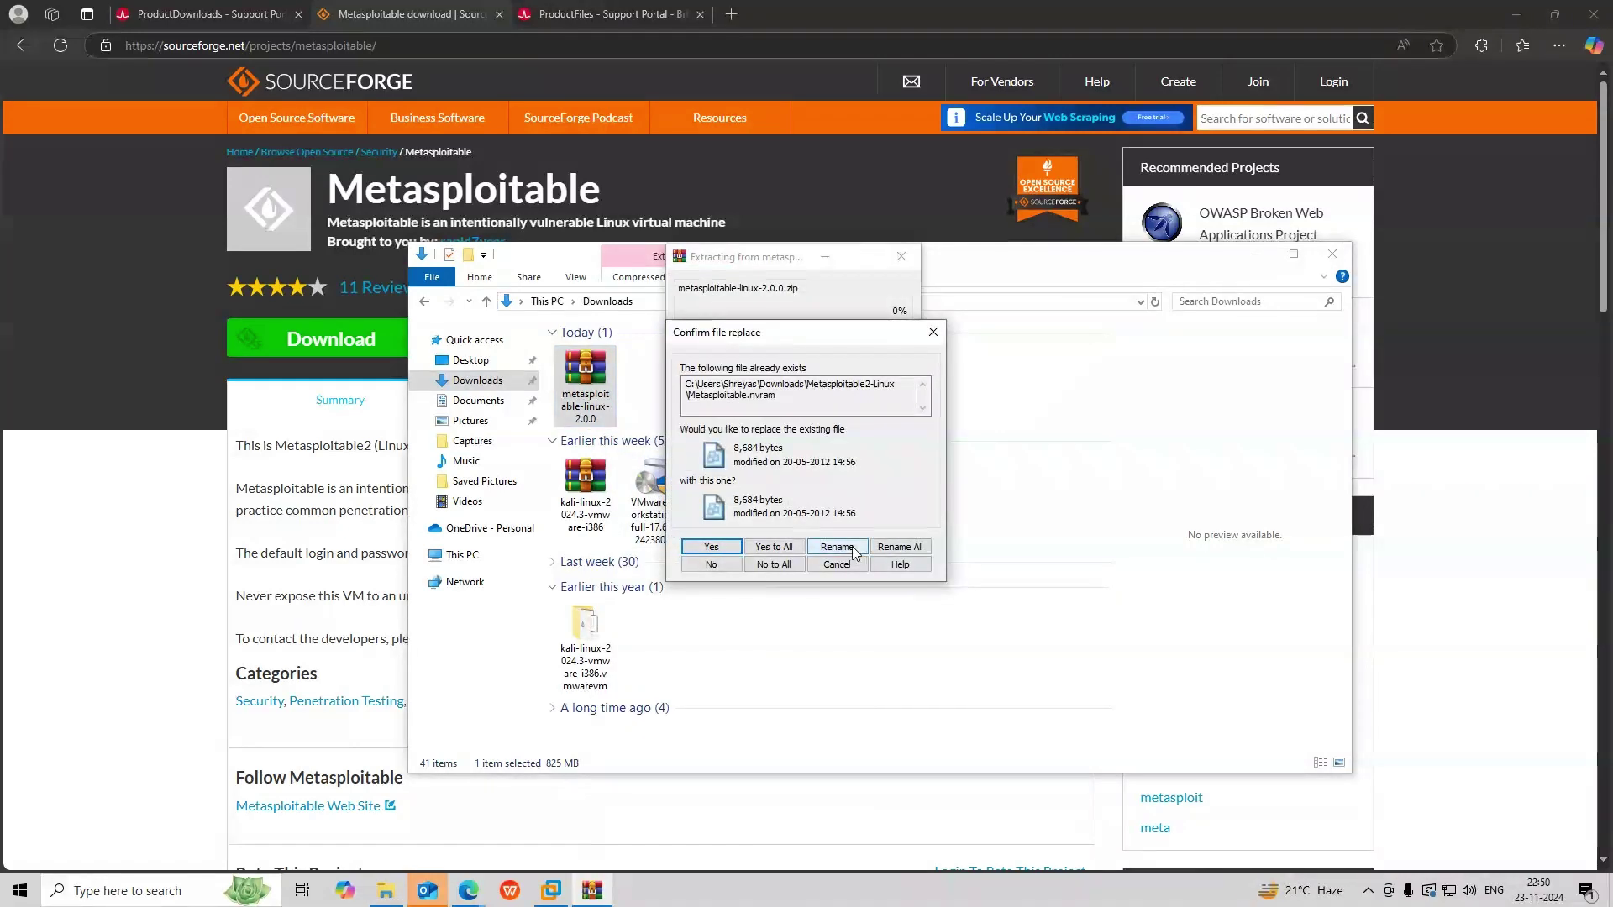
{"action": "left_click", "coordinate": [713, 550]}
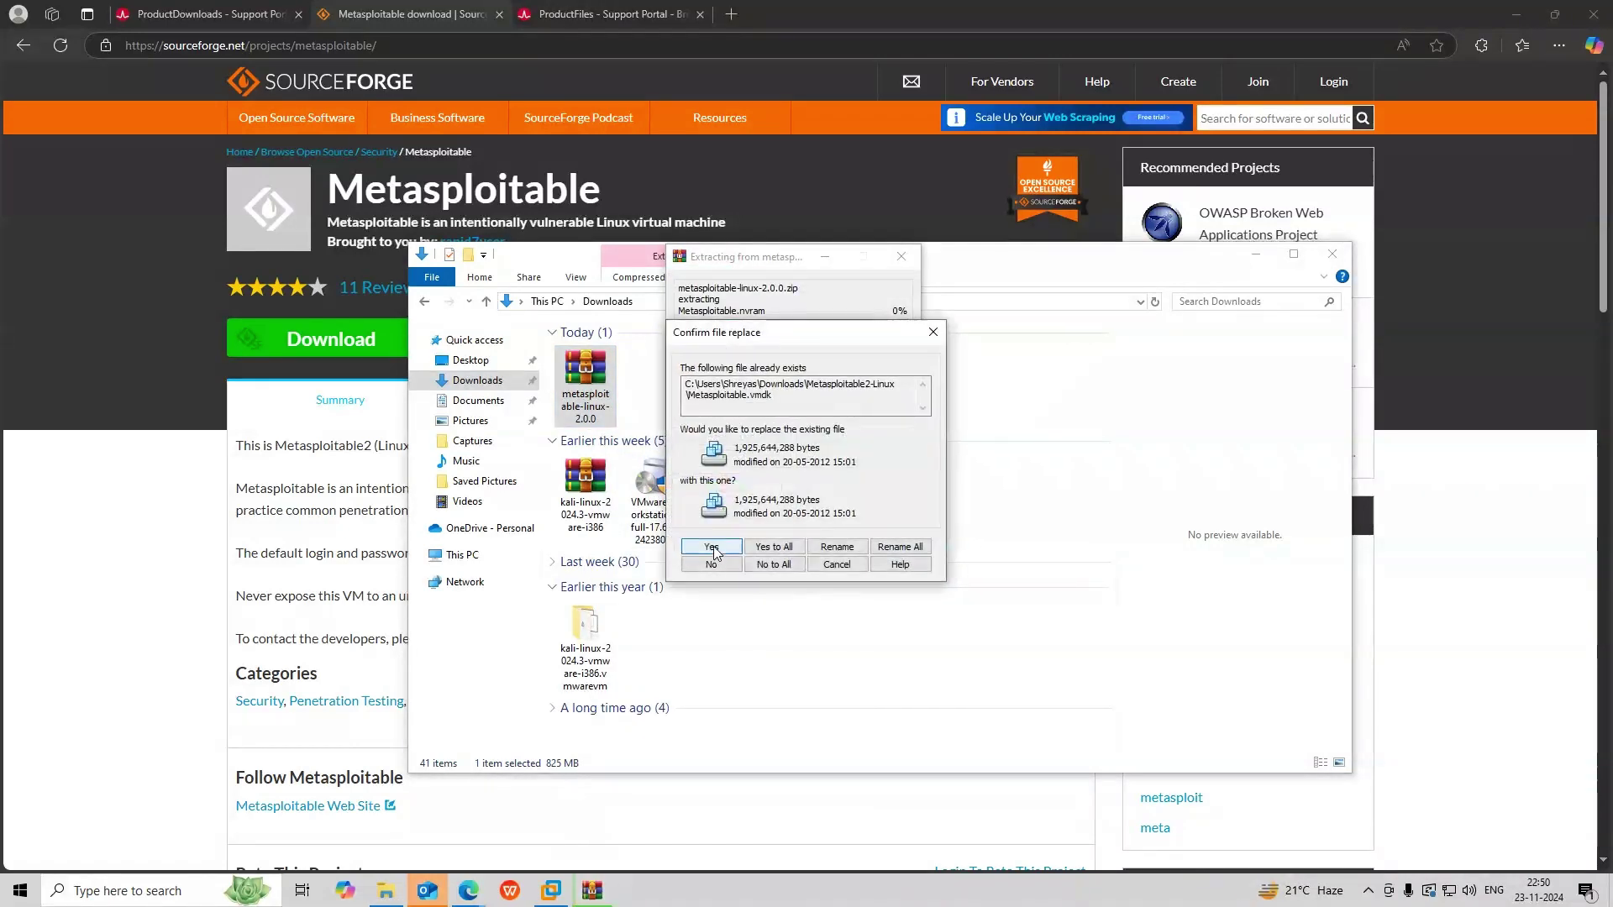
{"action": "left_click", "coordinate": [714, 547]}
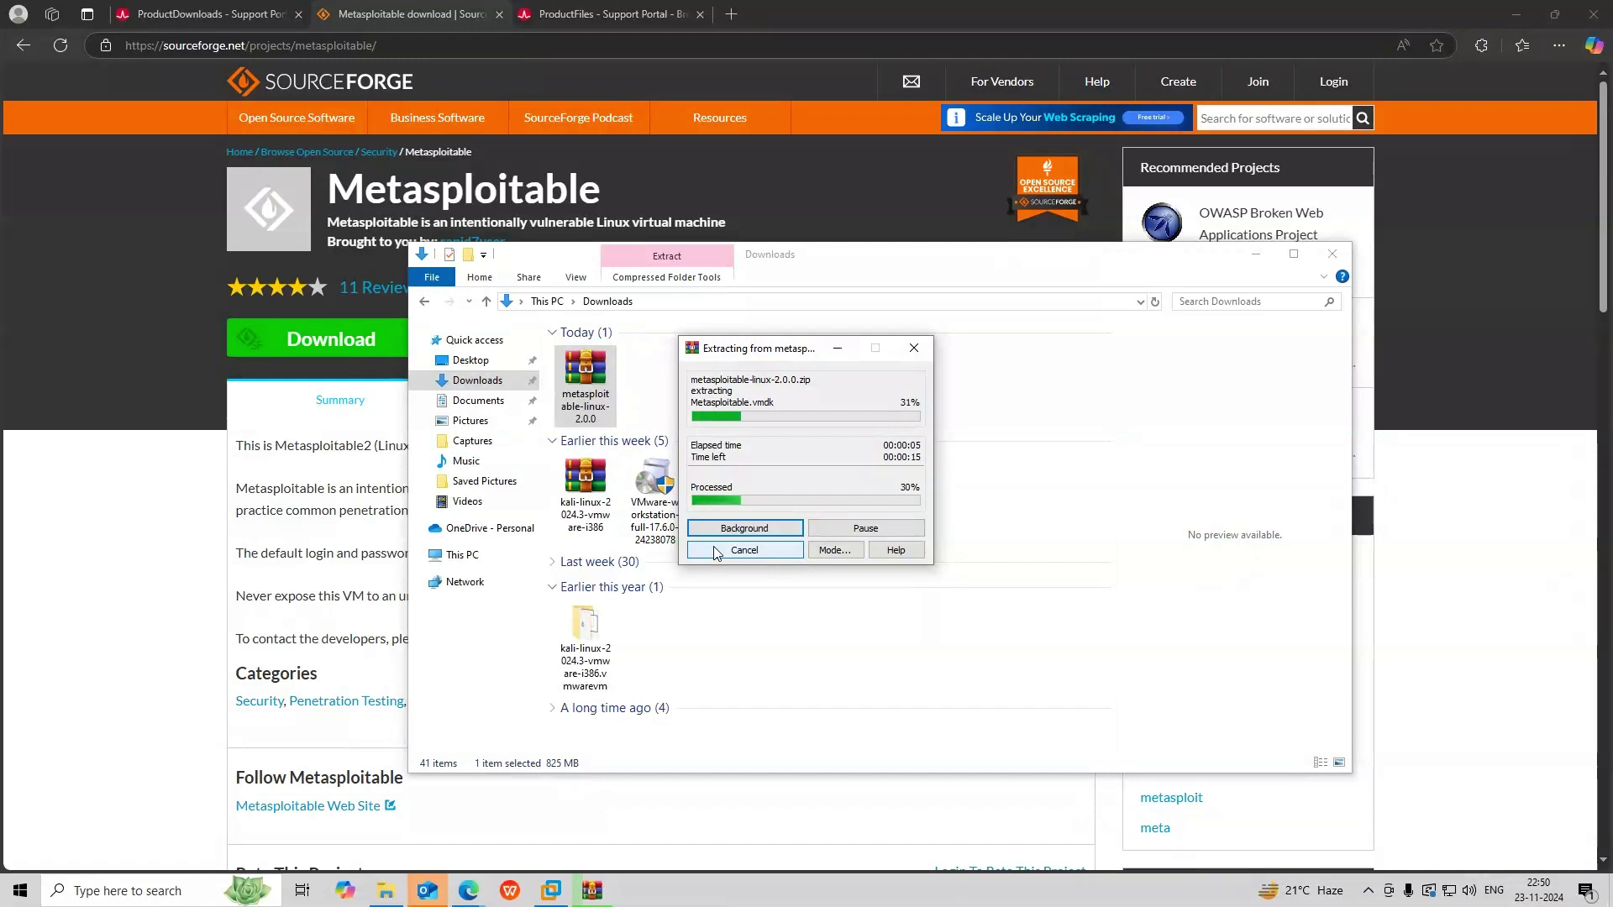
{"action": "left_click", "coordinate": [606, 894]}
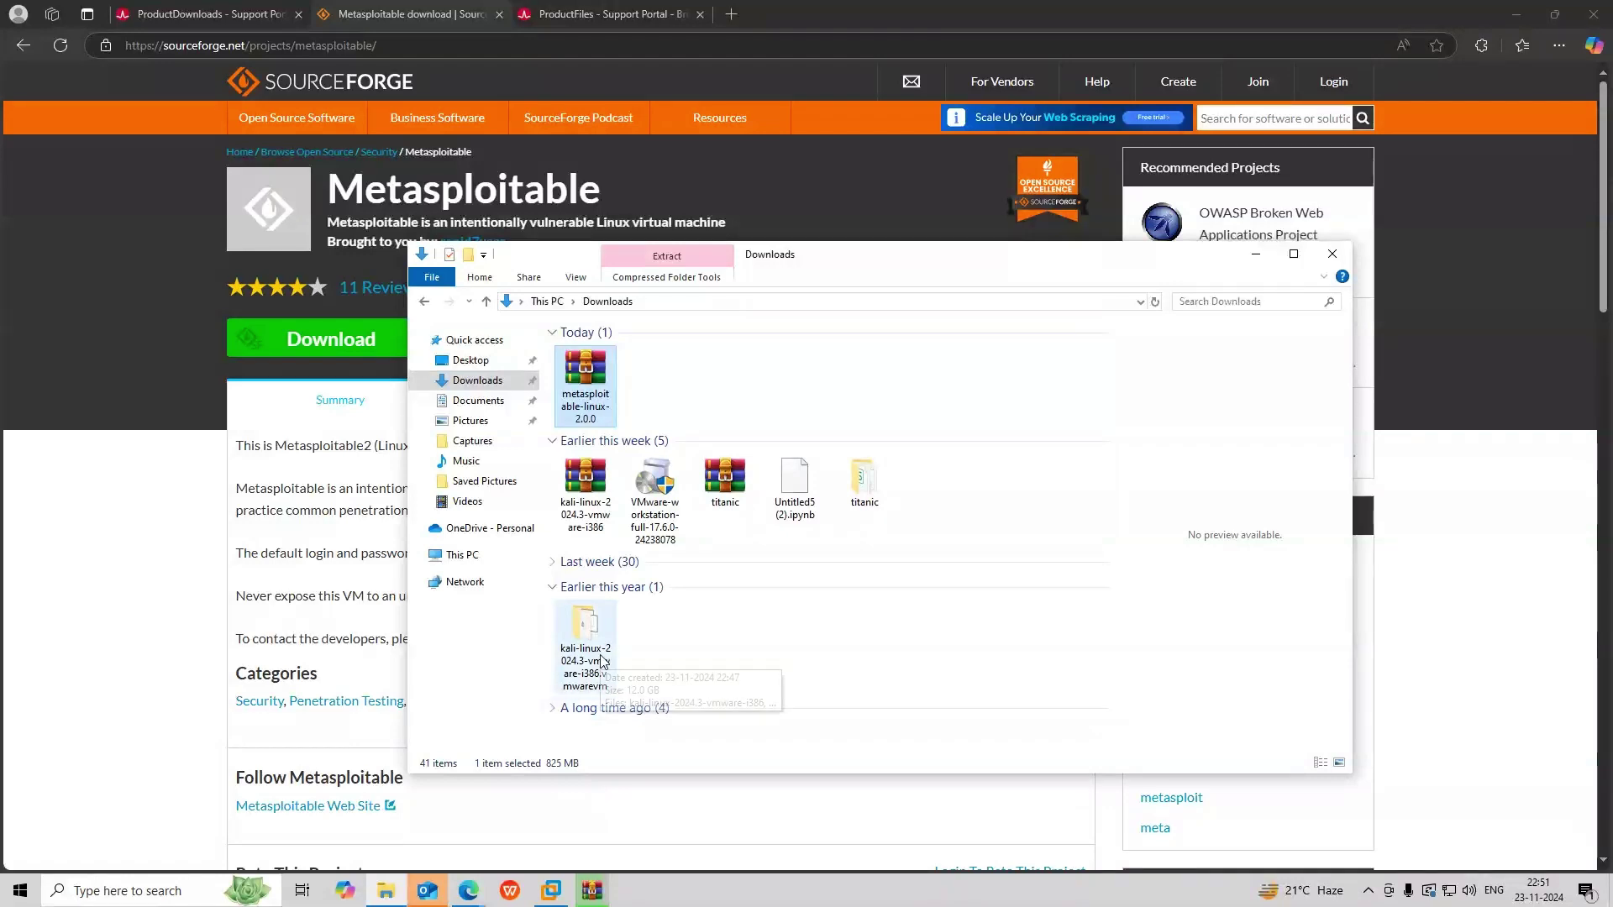
Step: Switch to VMware Workstation and open the kali-linux-2024.3-vmware-i386 virtual machine from its extracted folder in Downloads
{"action": "left_click", "coordinate": [551, 891]}
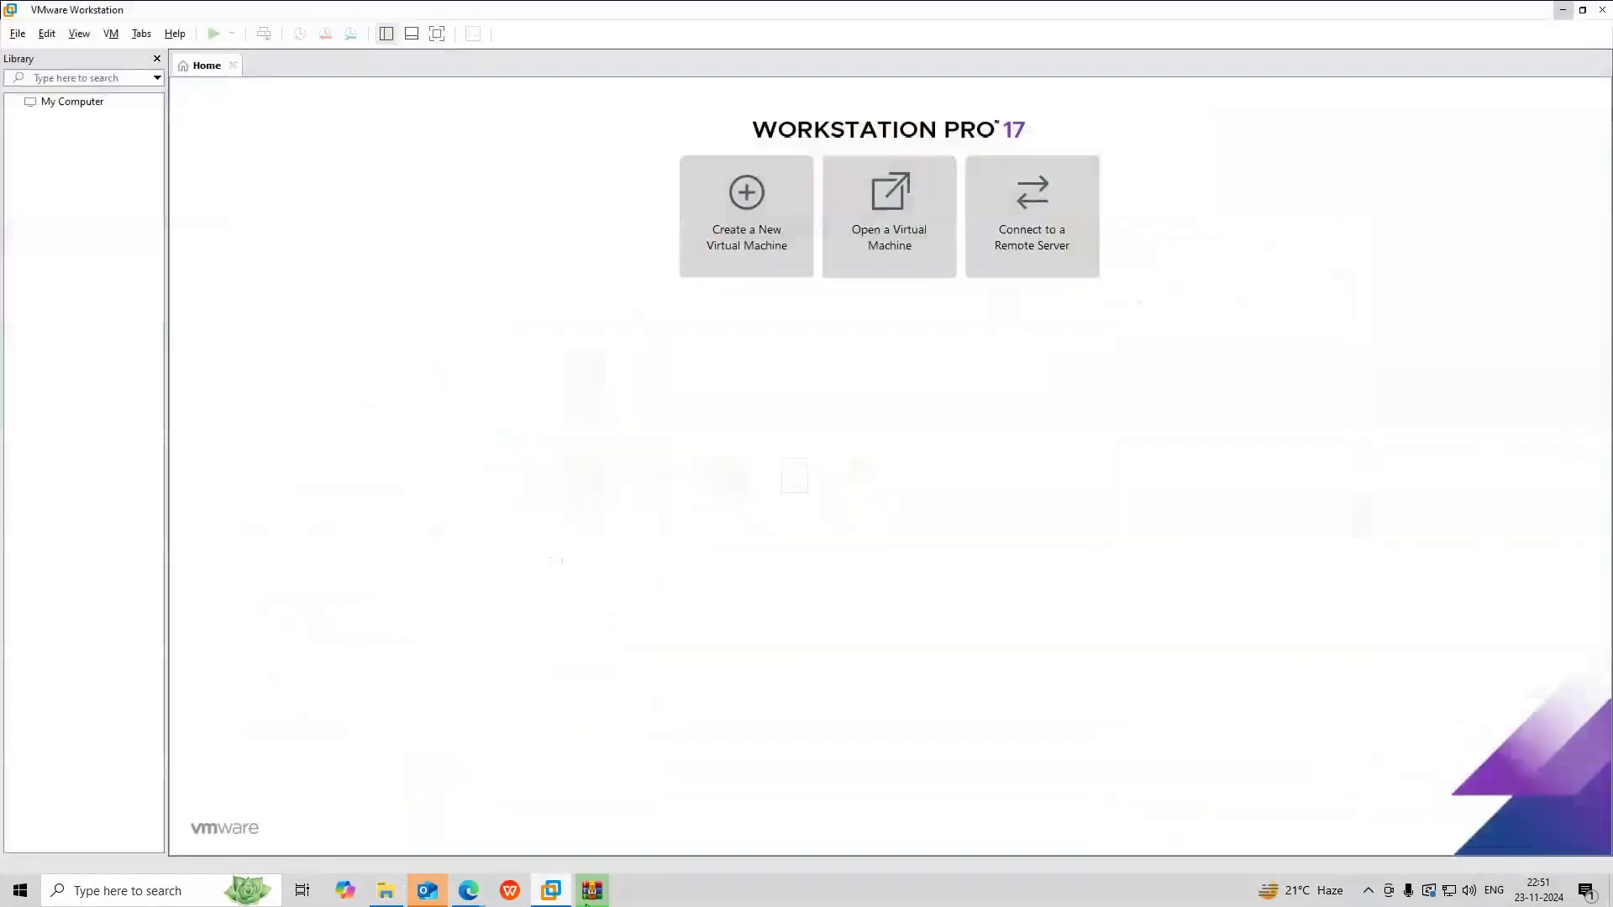
{"action": "left_click", "coordinate": [906, 258]}
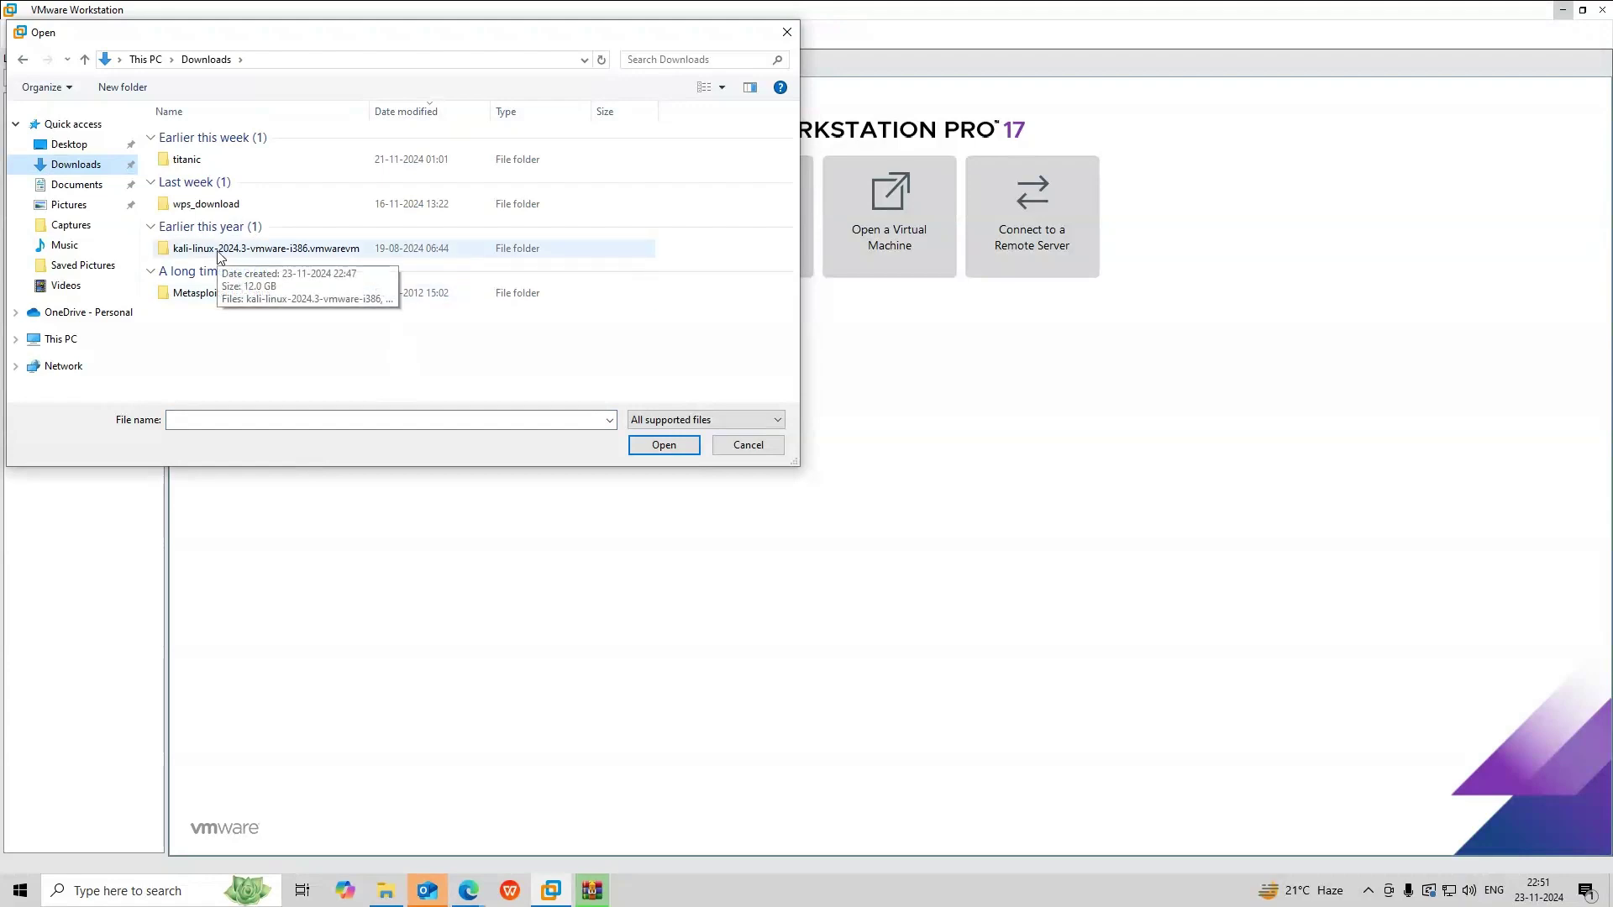
{"action": "double_click", "coordinate": [217, 249]}
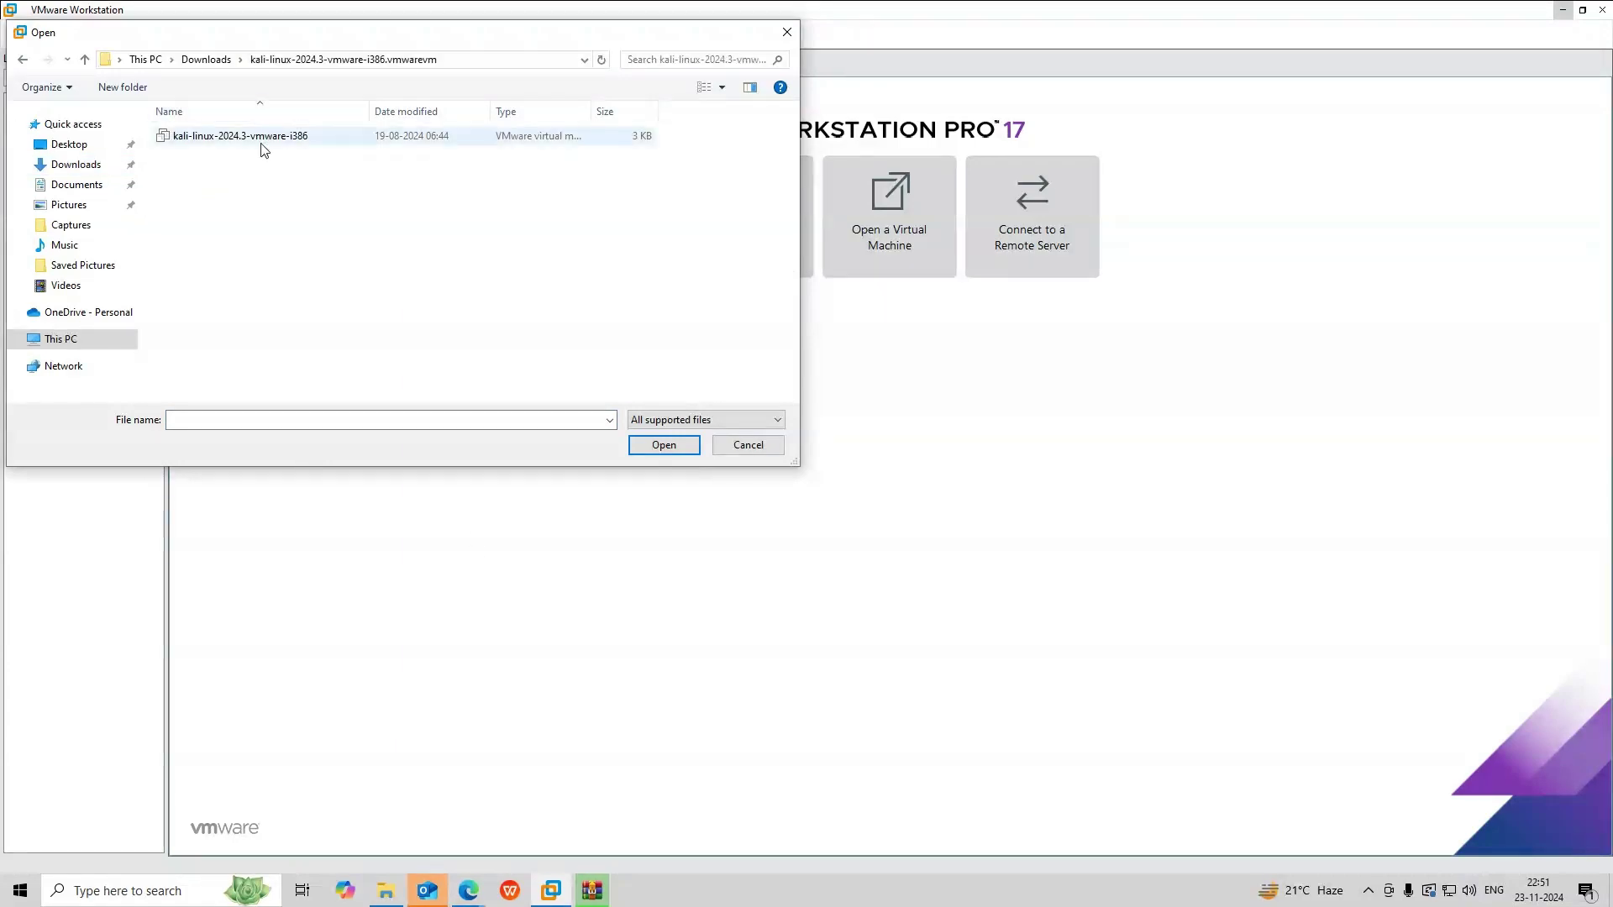
{"action": "double_click", "coordinate": [263, 143]}
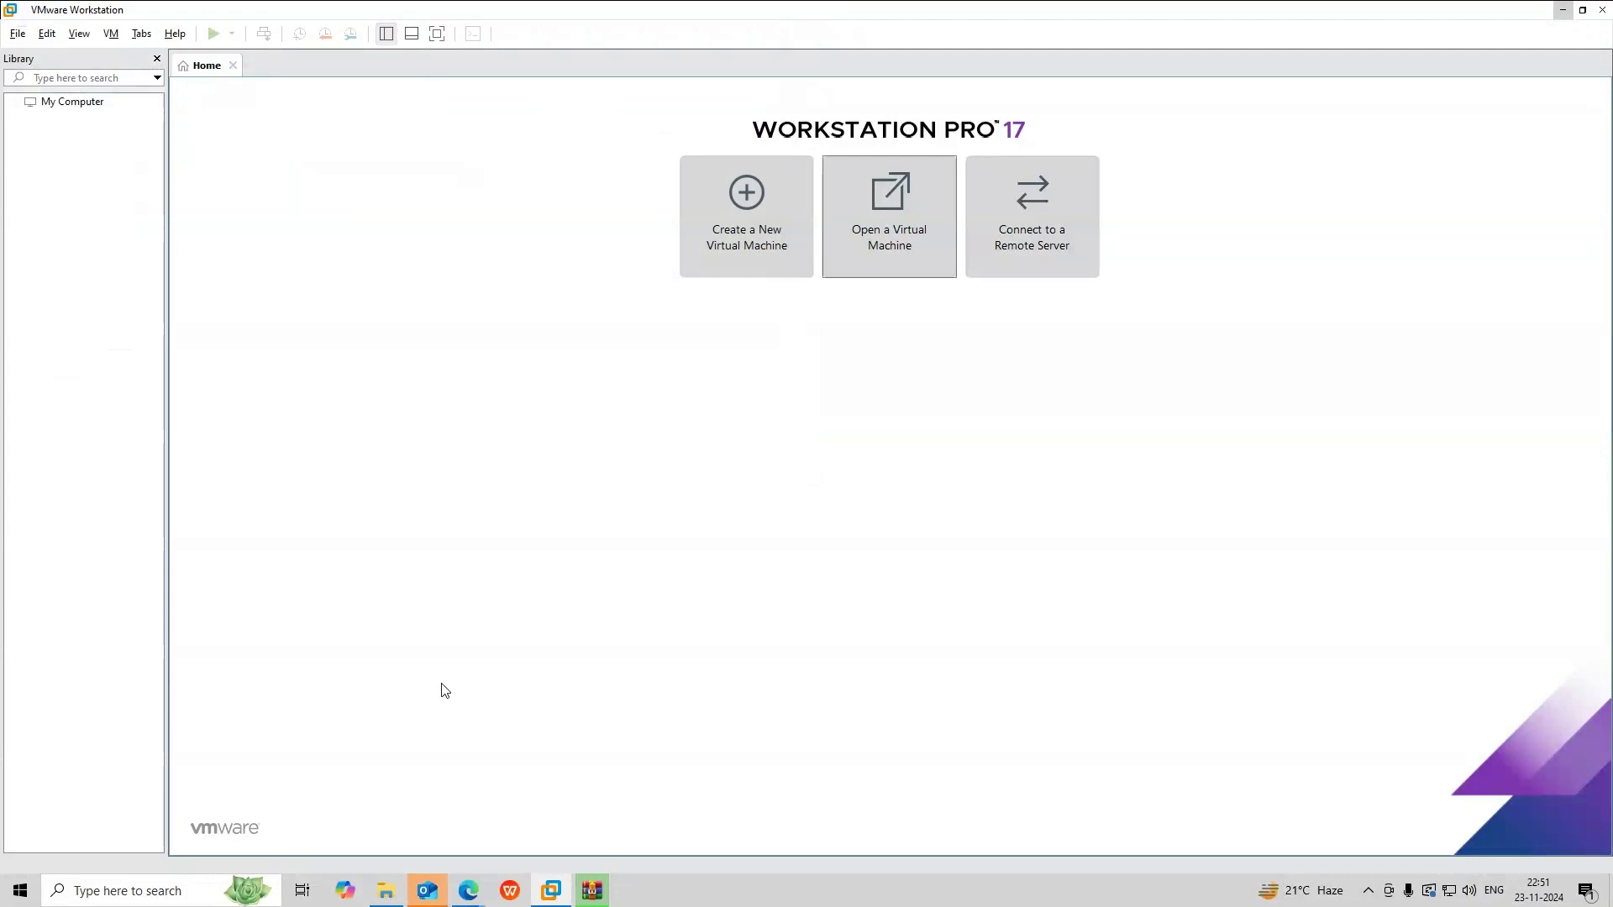
Step: Allow the pending extraction to replace Metasploitable.vmsd, and open the Metasploitable virtual machine from the Metasploitable2-Linux folder in Downloads
{"action": "left_click", "coordinate": [594, 895]}
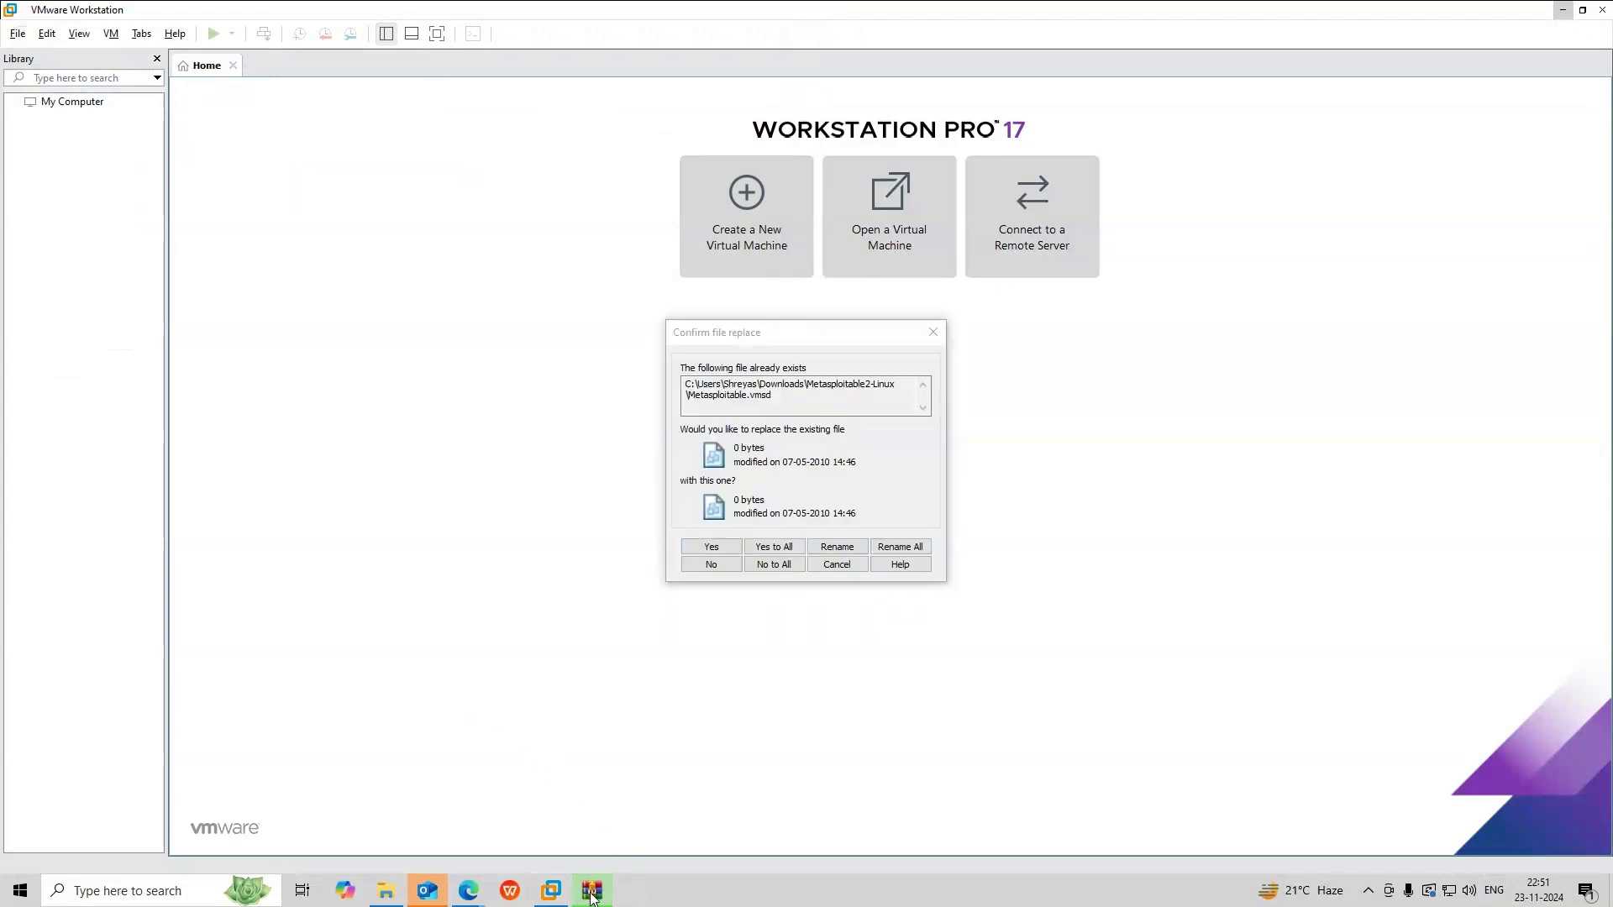
{"action": "left_click", "coordinate": [710, 547]}
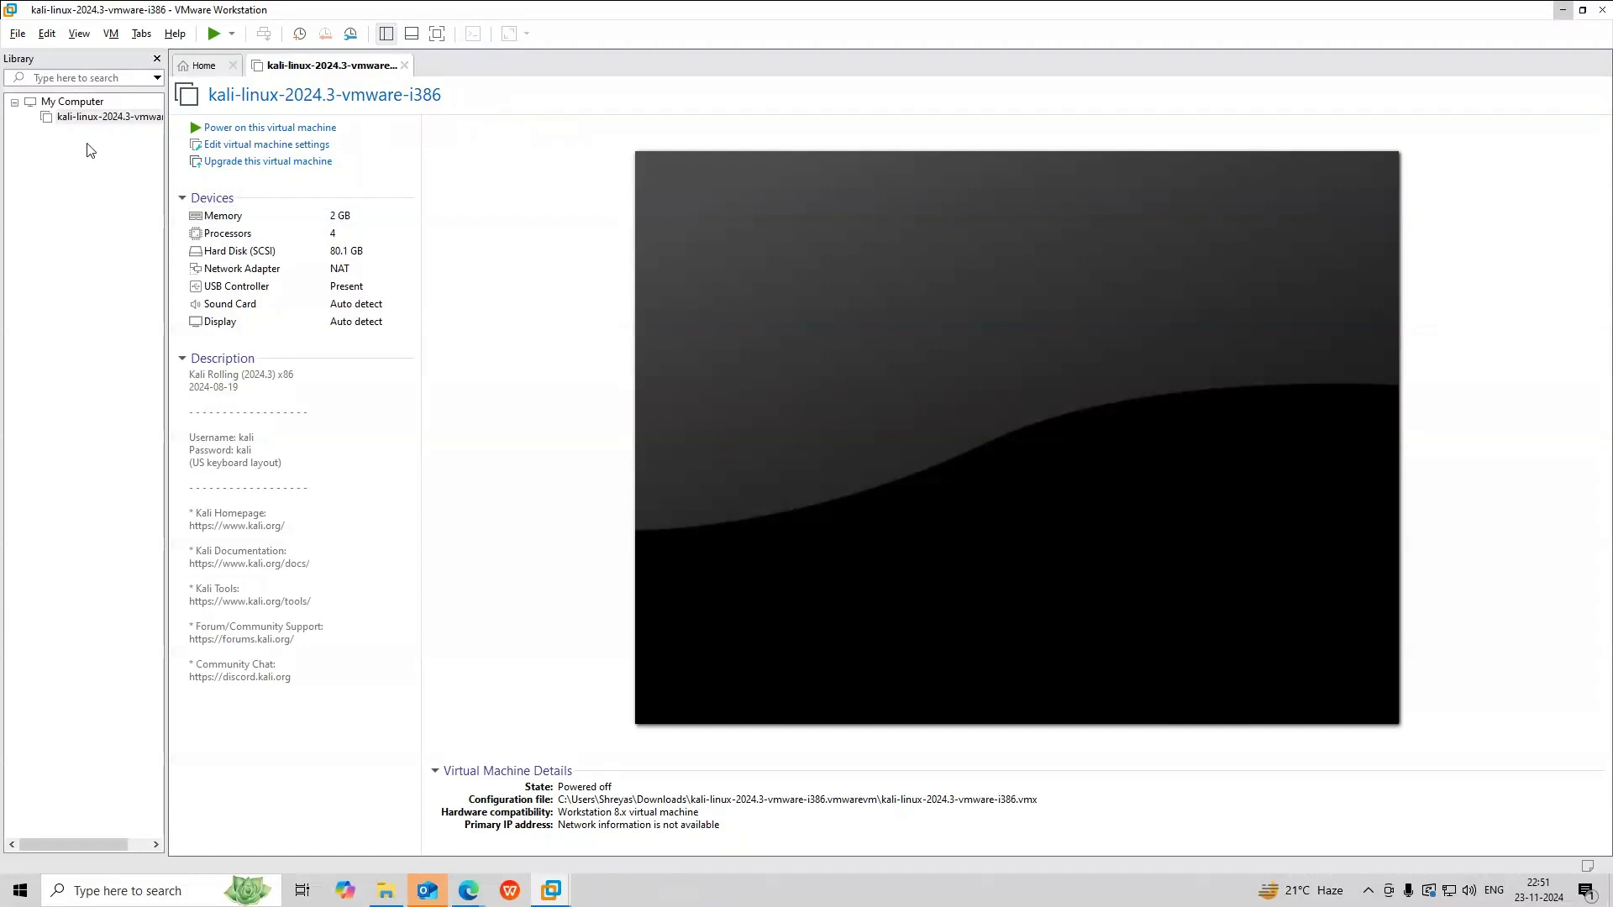
{"action": "left_click", "coordinate": [195, 68]}
{"action": "left_click", "coordinate": [877, 217]}
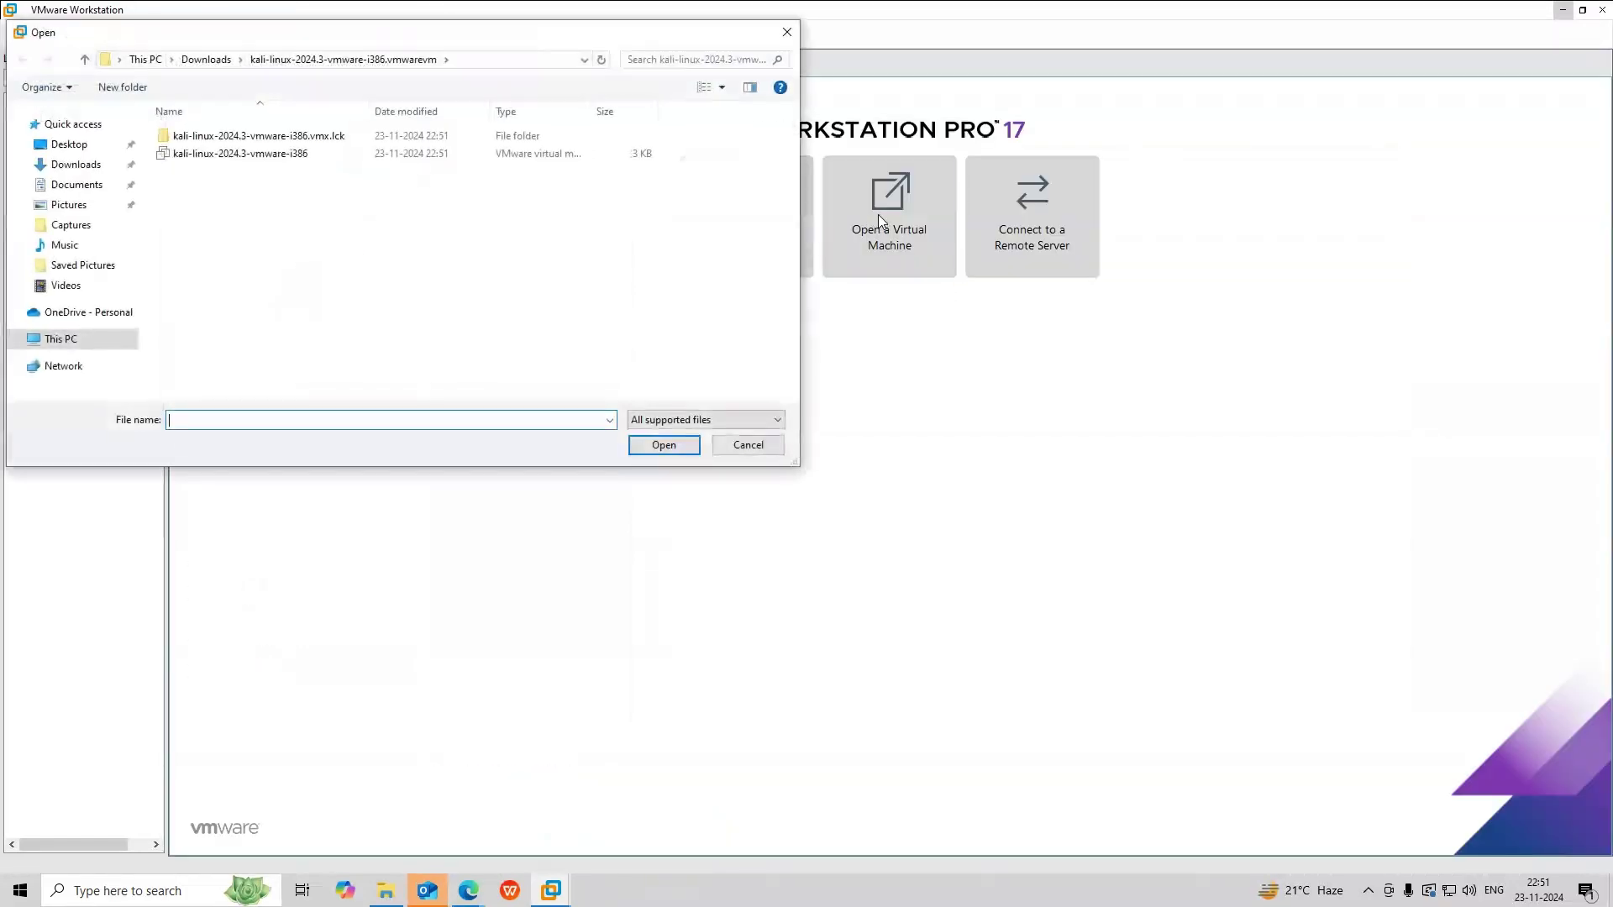
{"action": "left_click", "coordinate": [201, 60]}
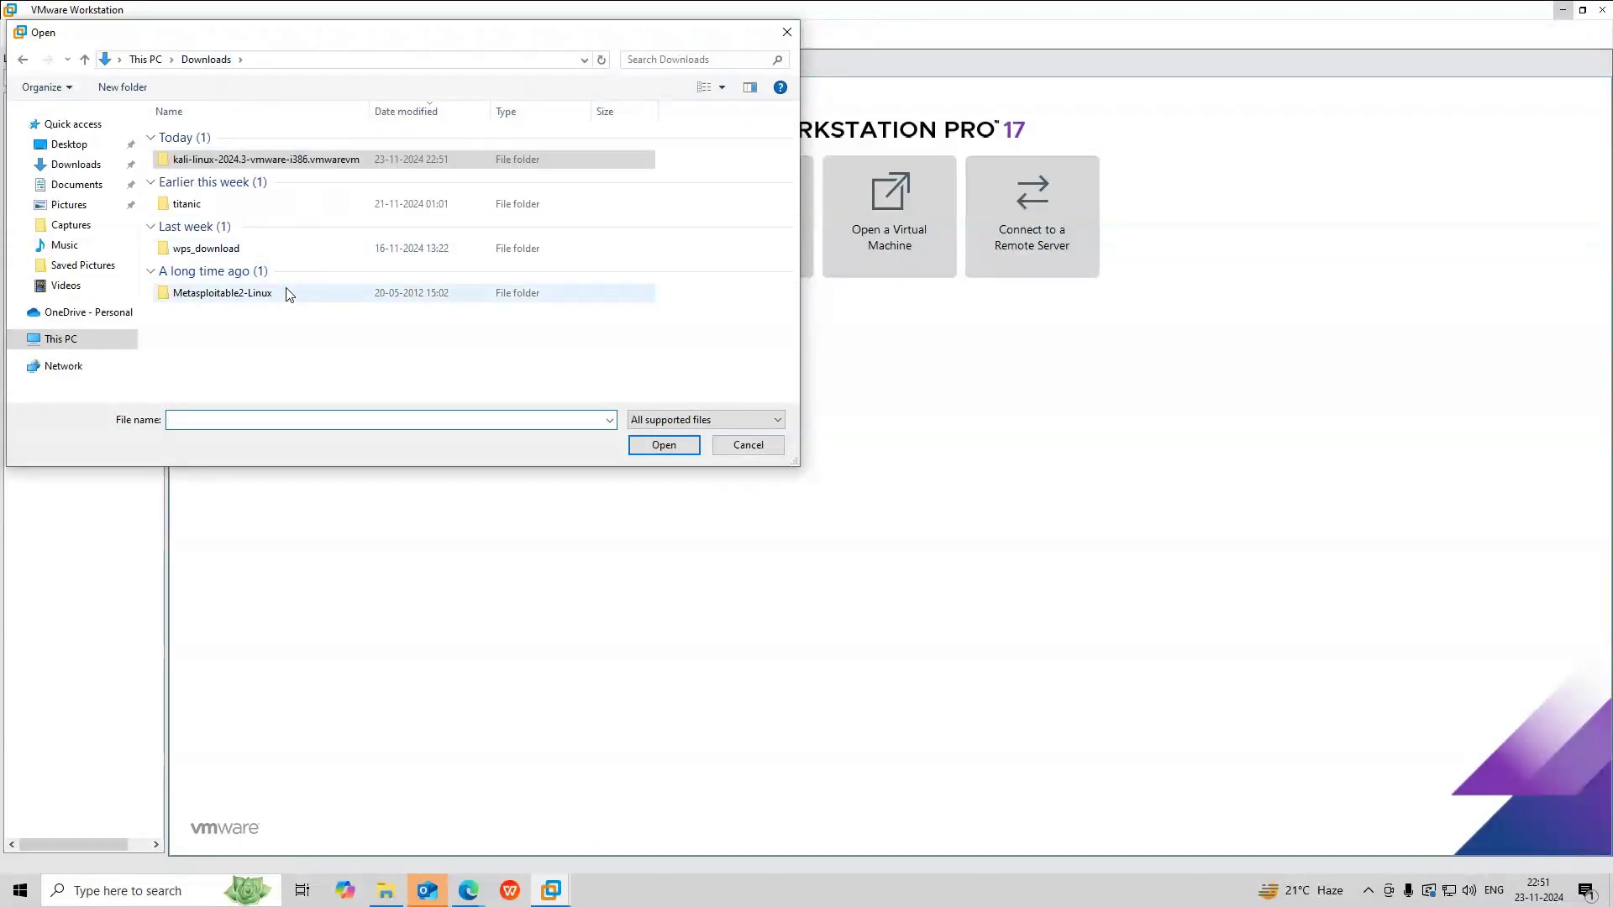
{"action": "double_click", "coordinate": [288, 294]}
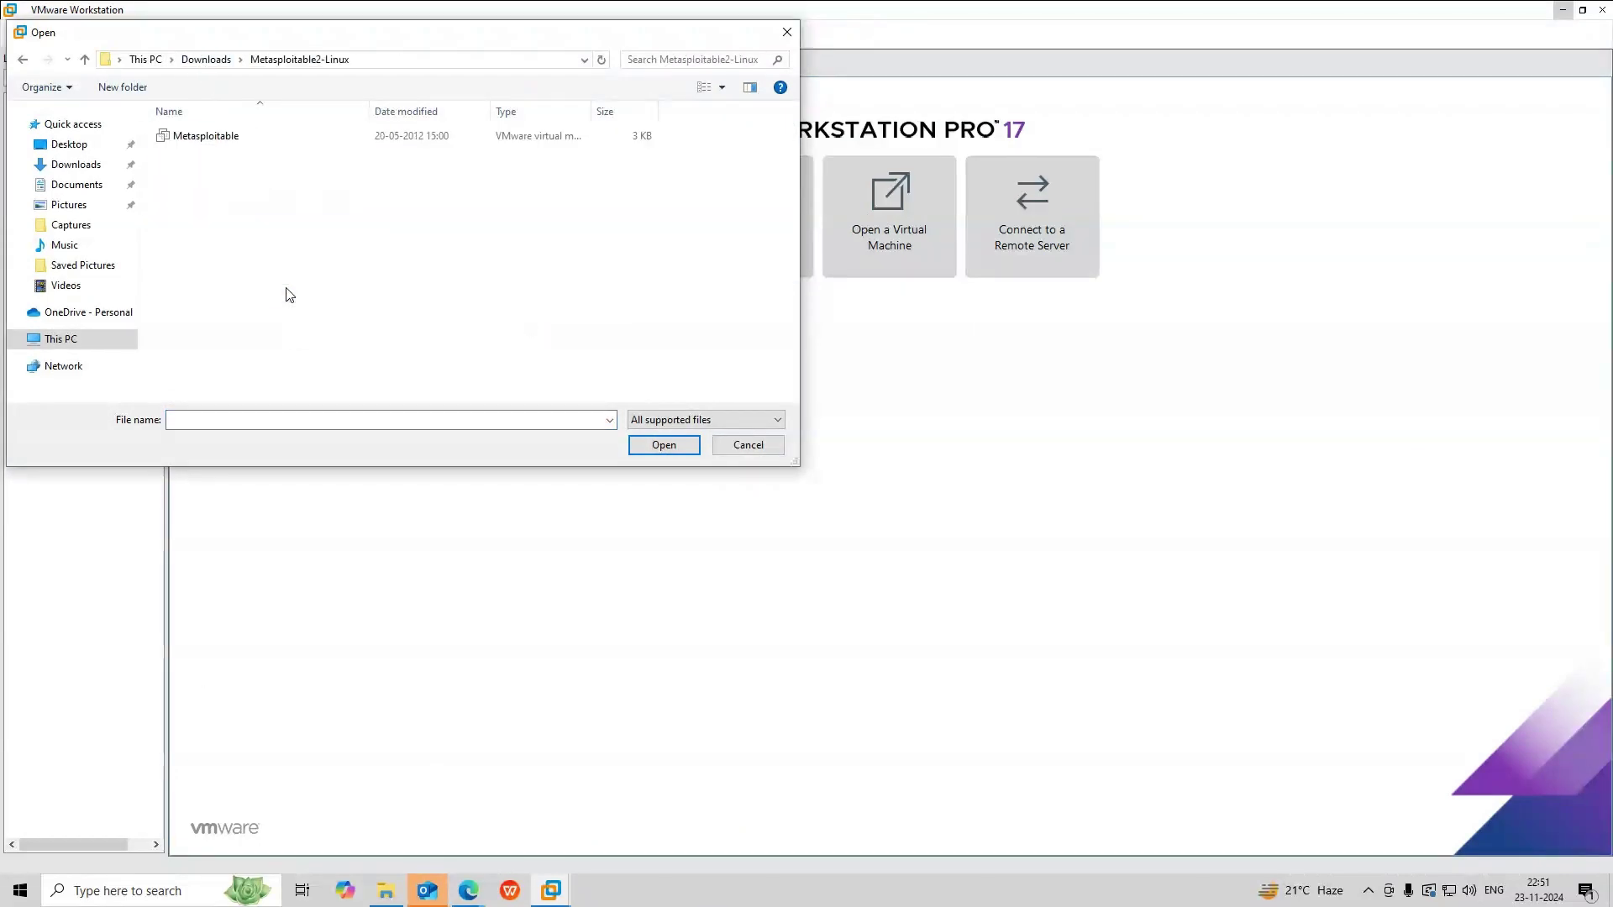
{"action": "double_click", "coordinate": [243, 137]}
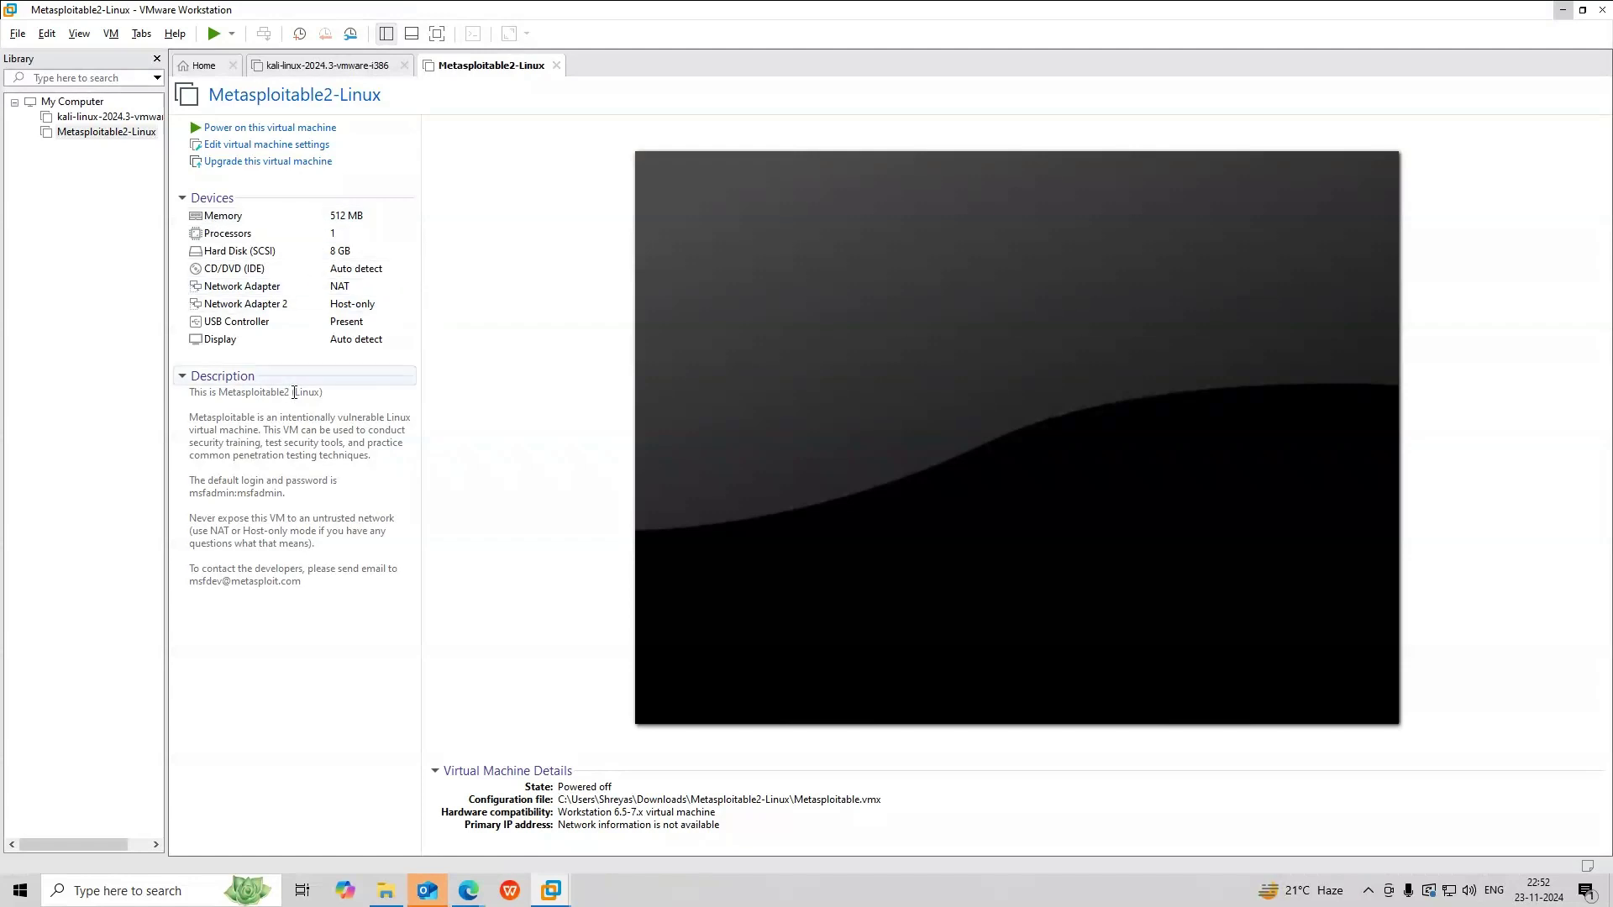
Step: Set the first network adapter of the Metasploitable2-Linux virtual machine to Bridged and save the settings
{"action": "left_click", "coordinate": [221, 147]}
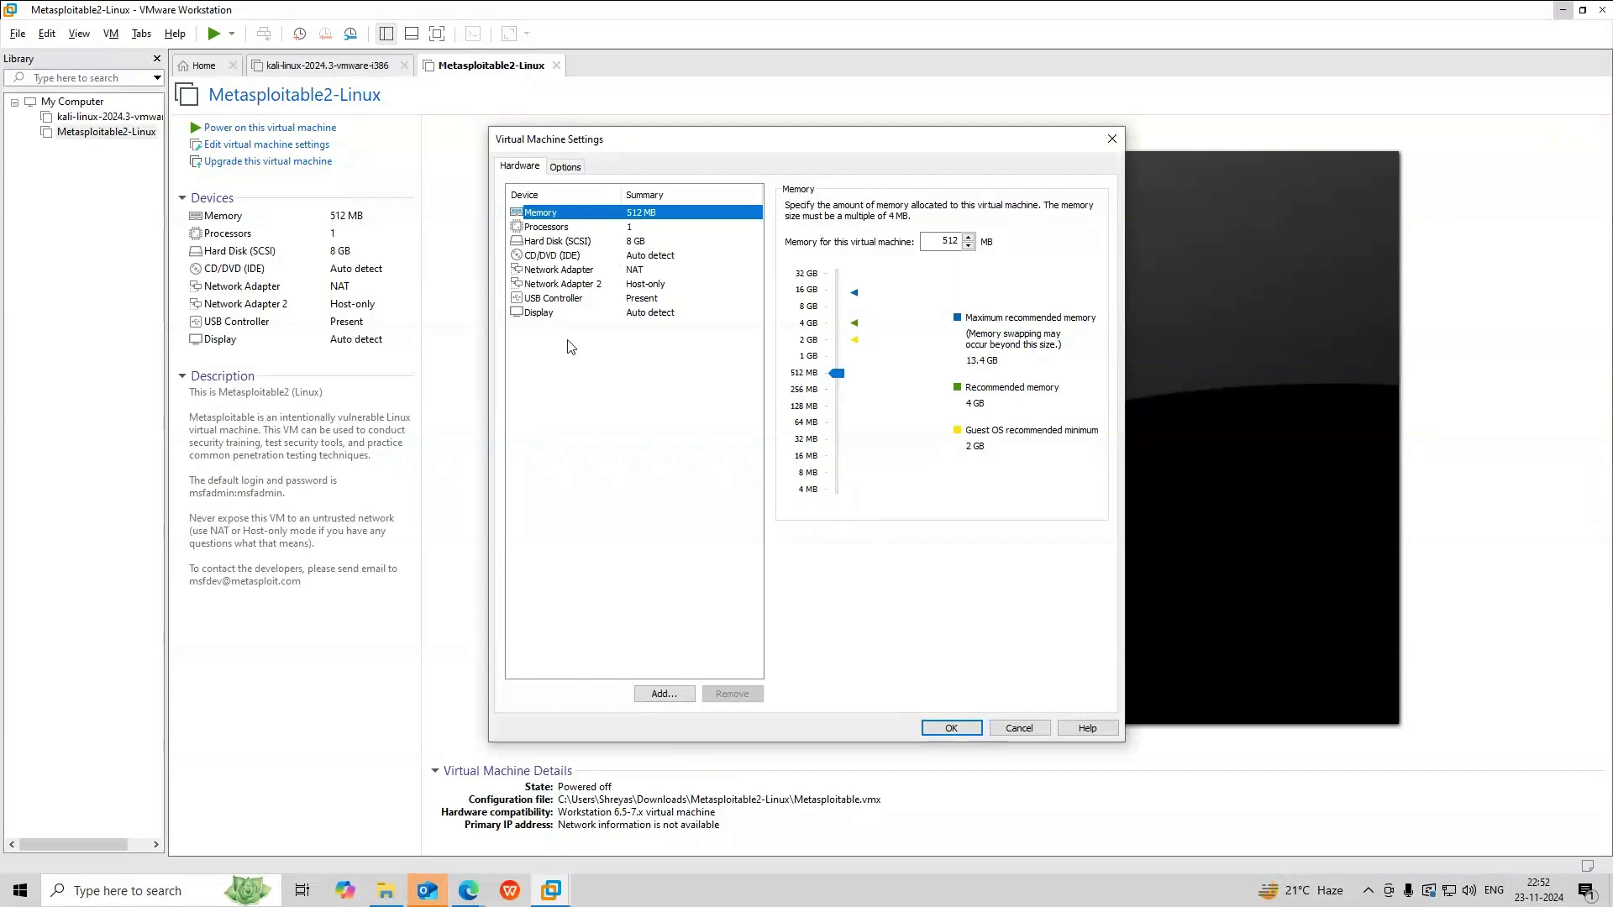
{"action": "left_click", "coordinate": [555, 271]}
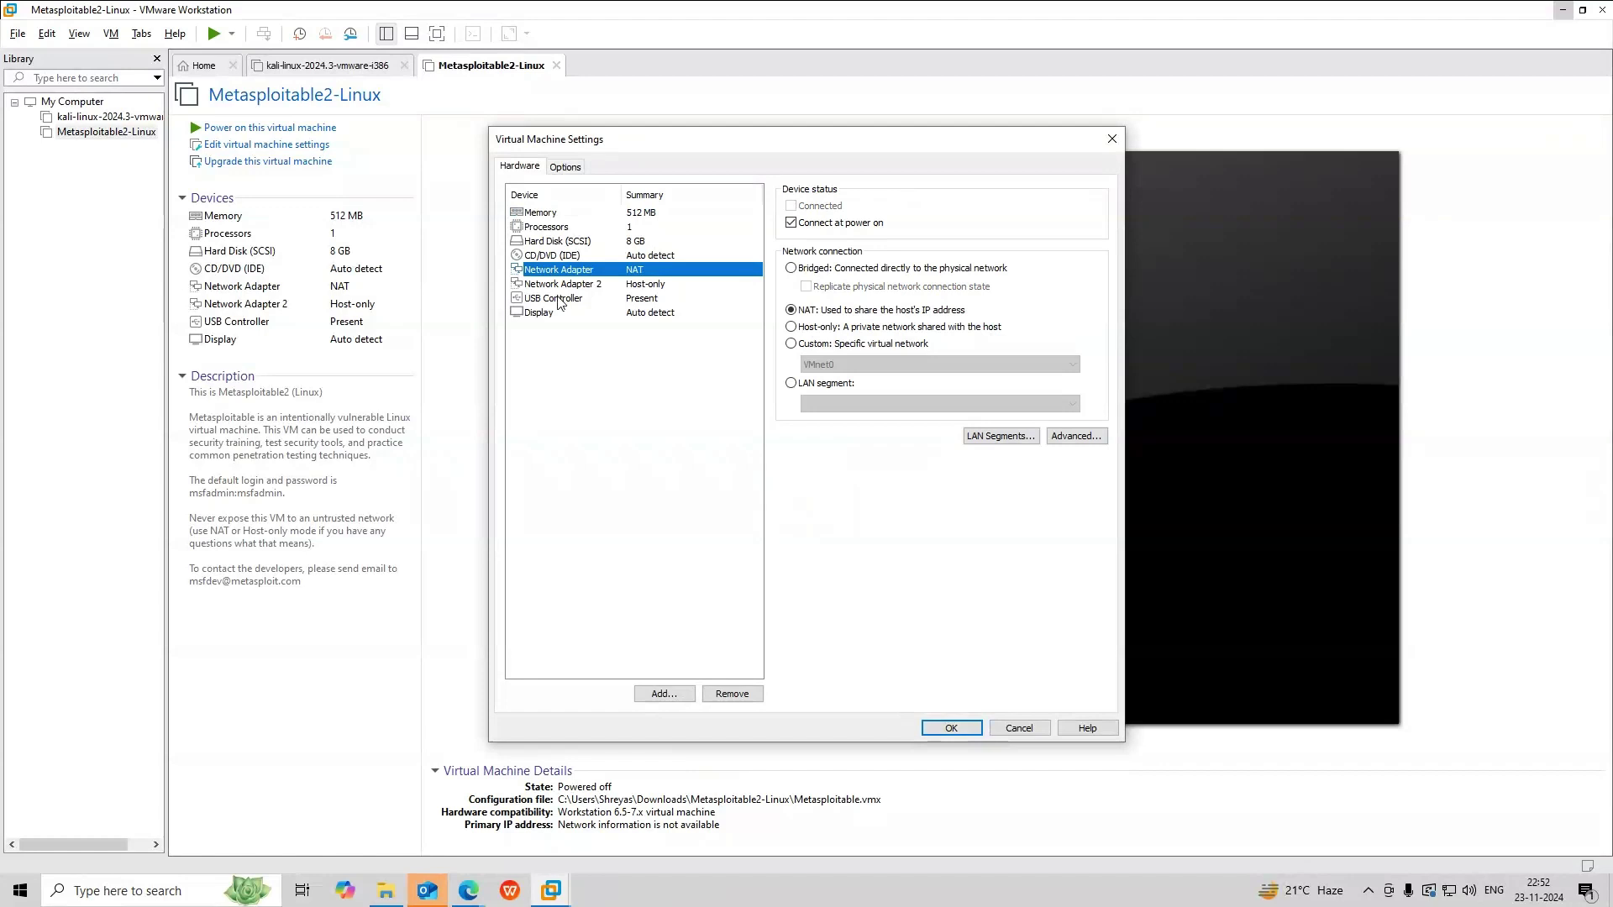
{"action": "left_click", "coordinate": [857, 272]}
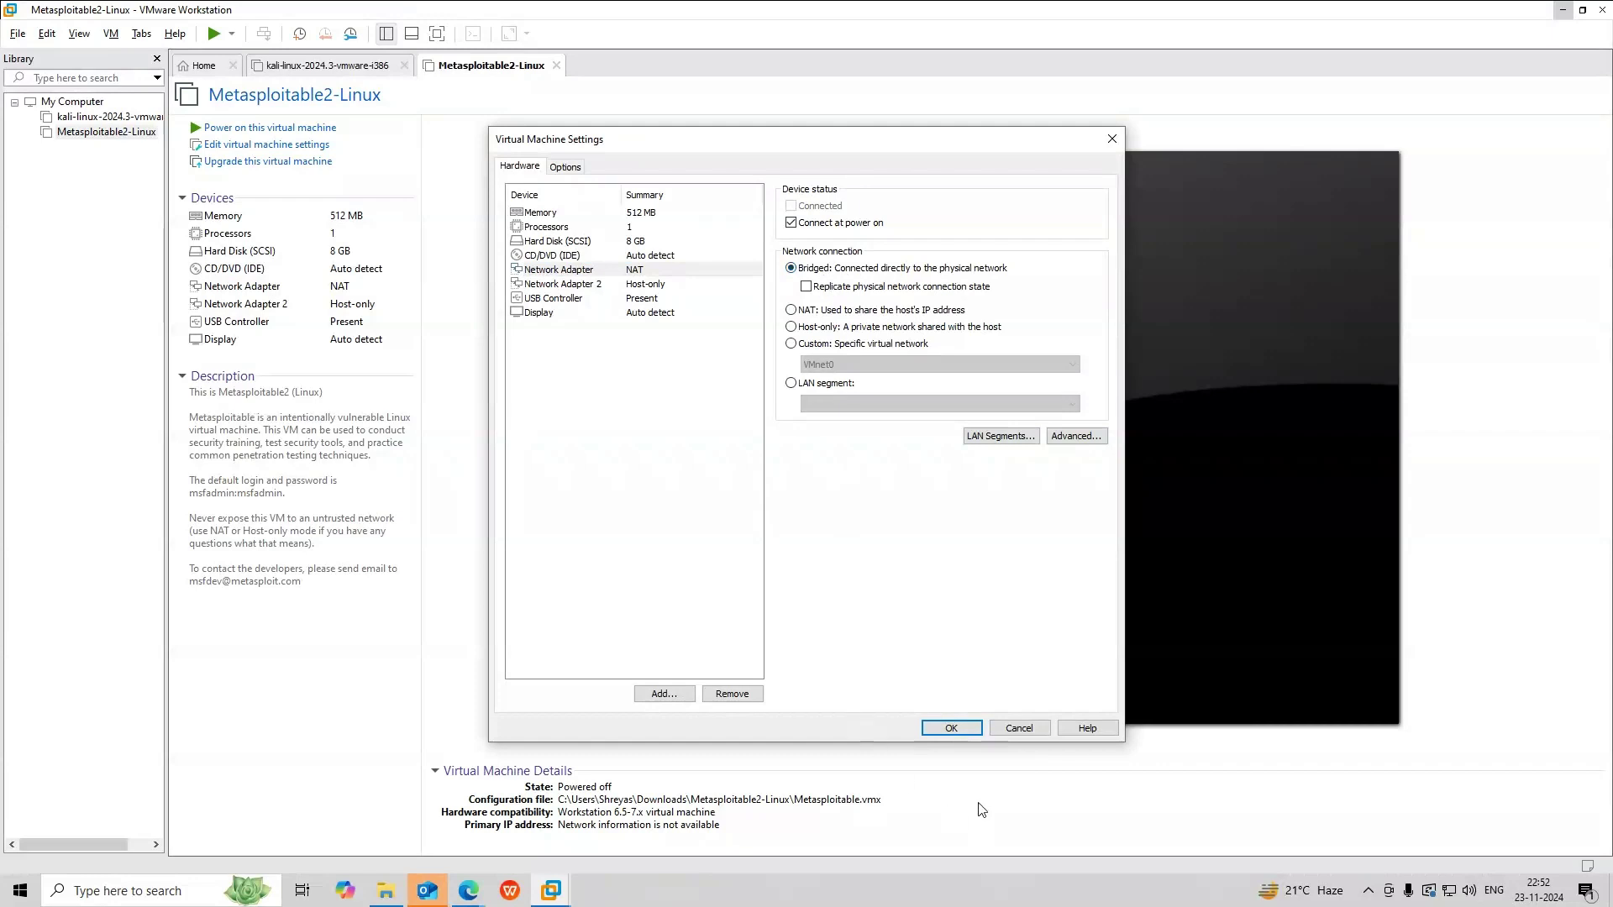
{"action": "left_click", "coordinate": [956, 729]}
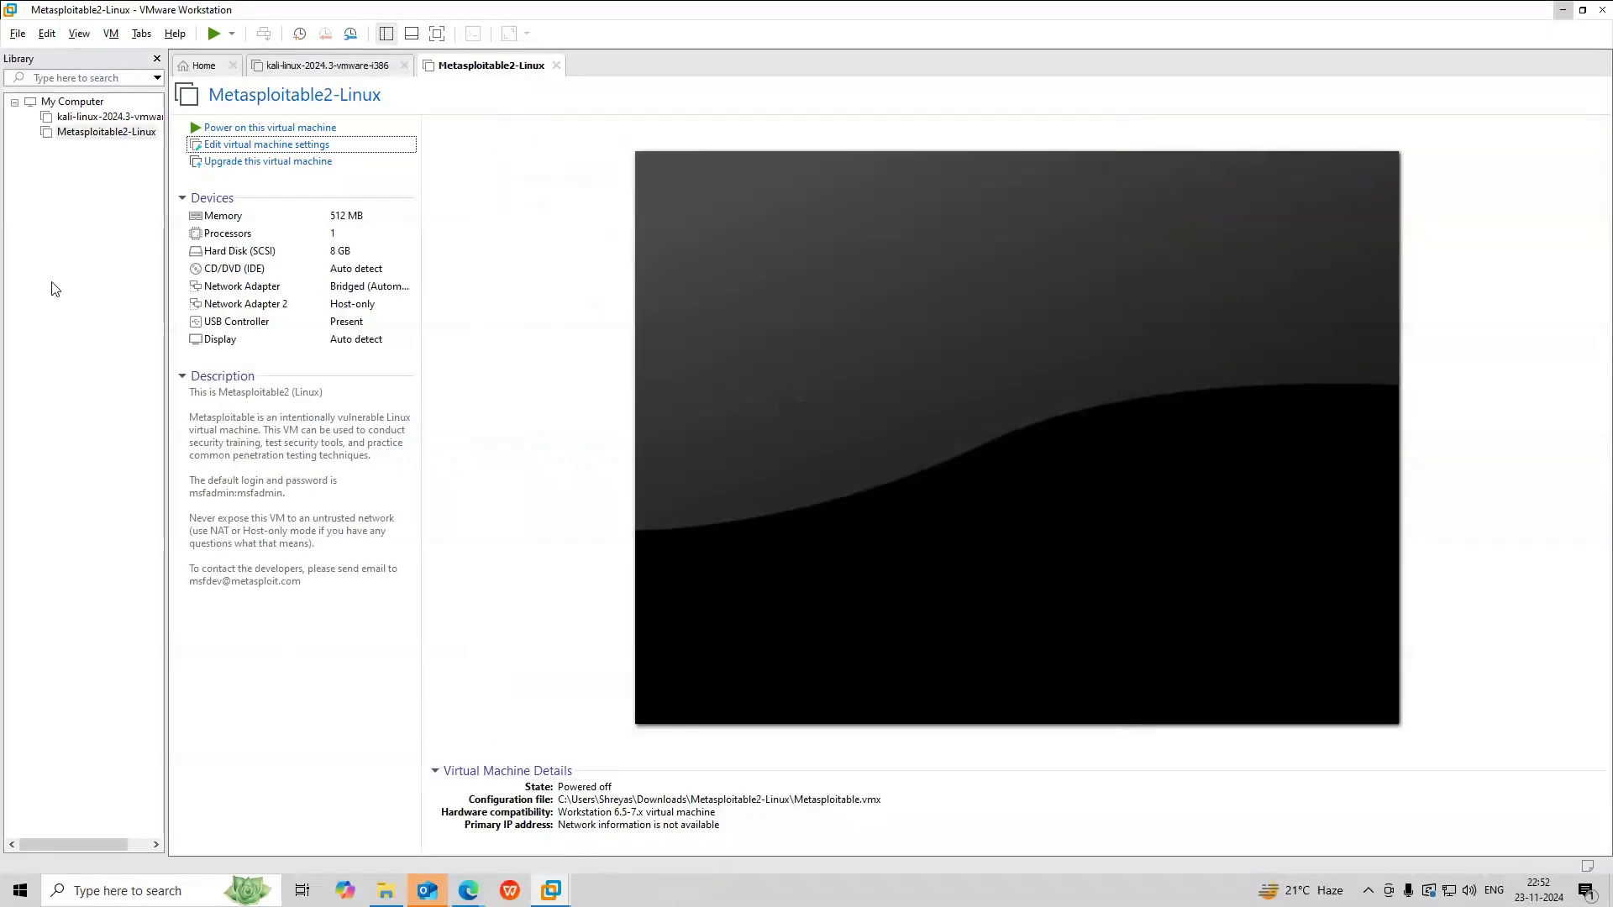
Step: Set the network adapter of the kali-linux-2024.3-vmware-i386 virtual machine to Bridged and save the settings
{"action": "left_click", "coordinate": [86, 118]}
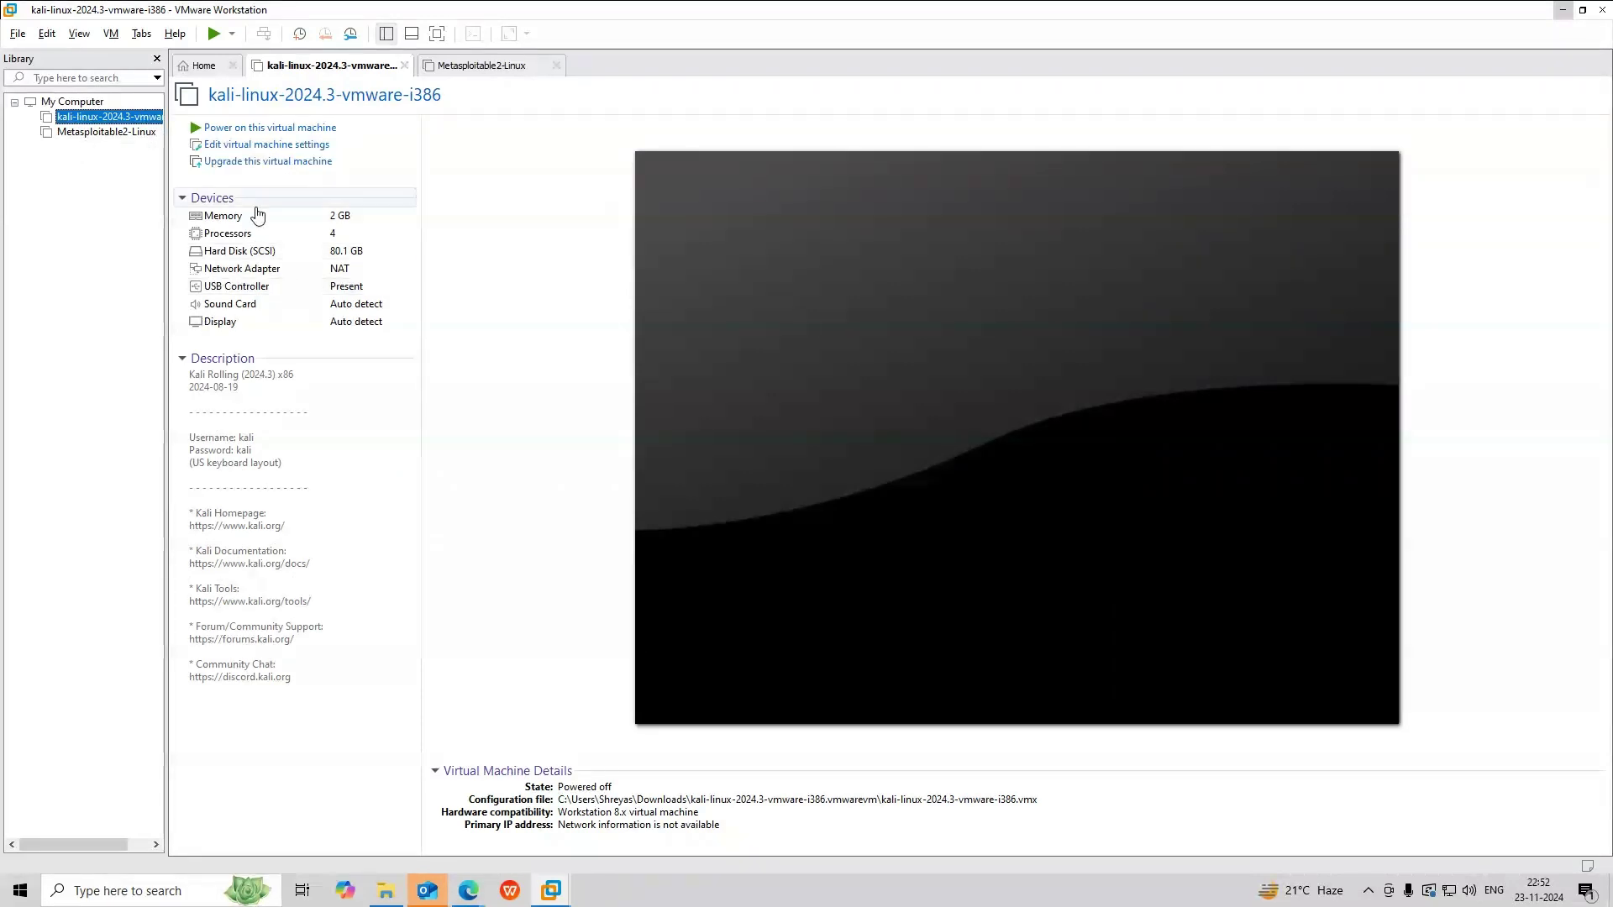
{"action": "left_click", "coordinate": [237, 145]}
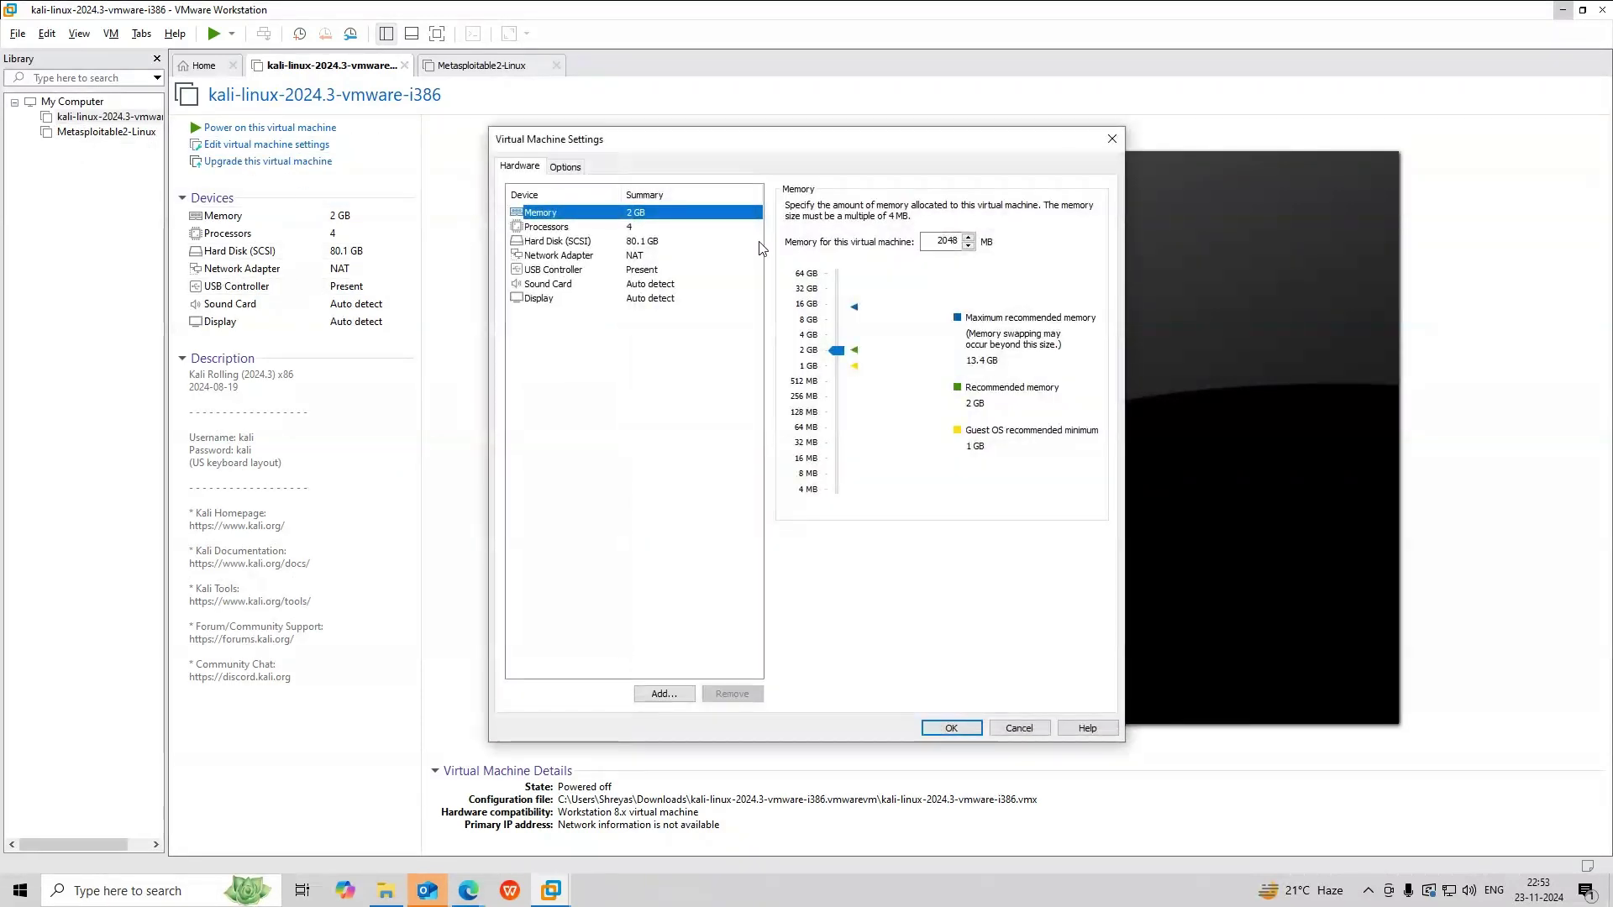
{"action": "left_click", "coordinate": [588, 260]}
{"action": "left_click", "coordinate": [839, 269]}
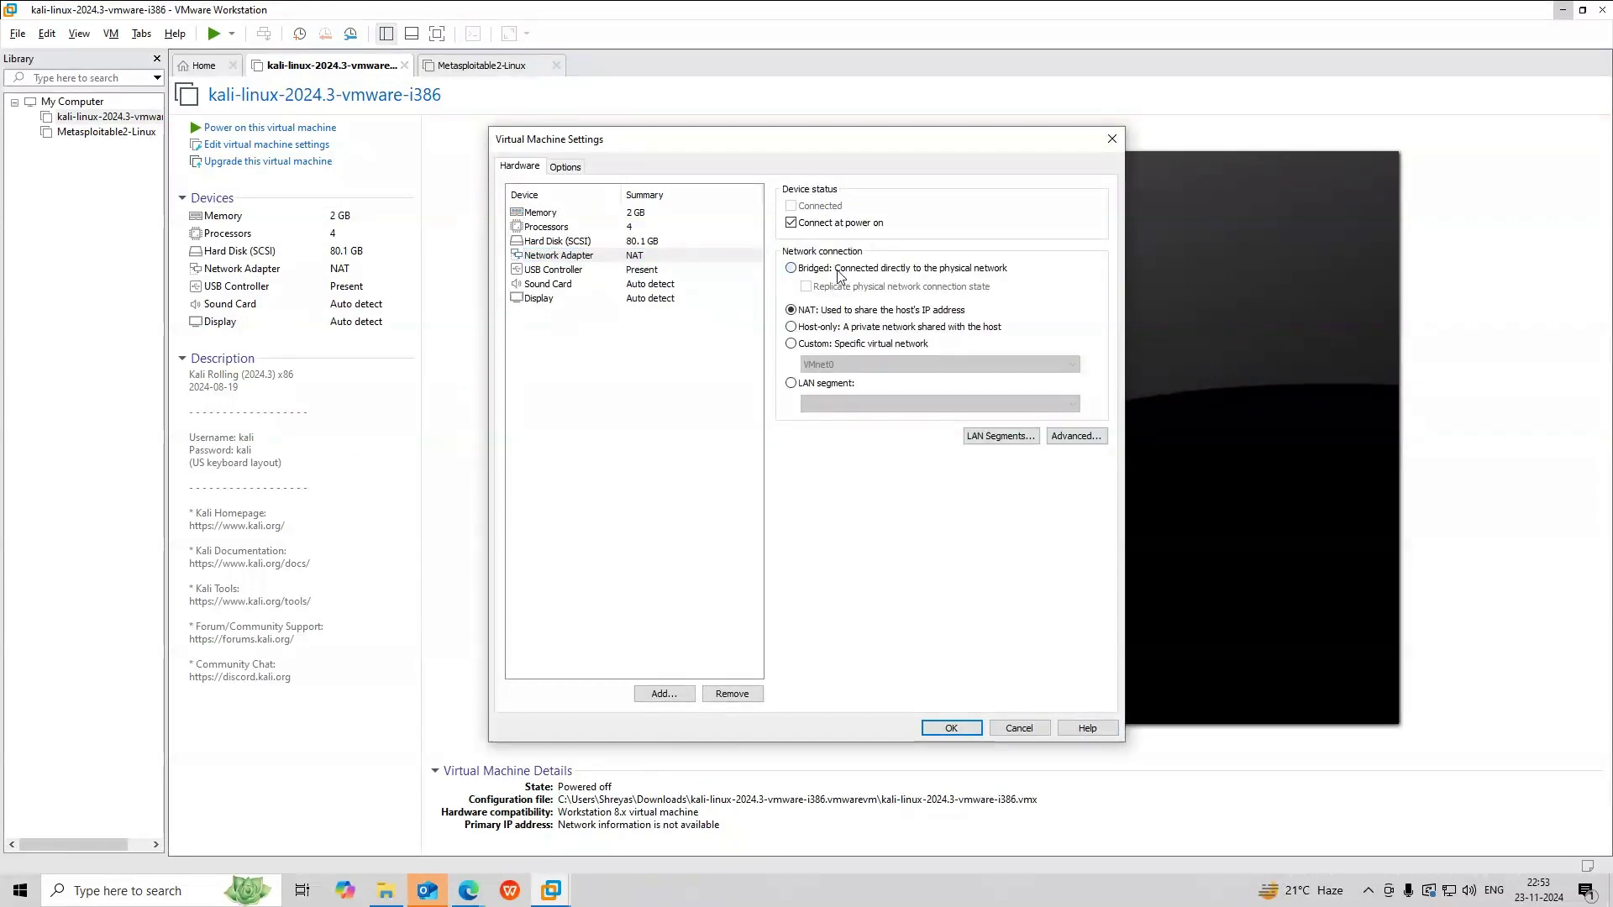
{"action": "left_click", "coordinate": [971, 727]}
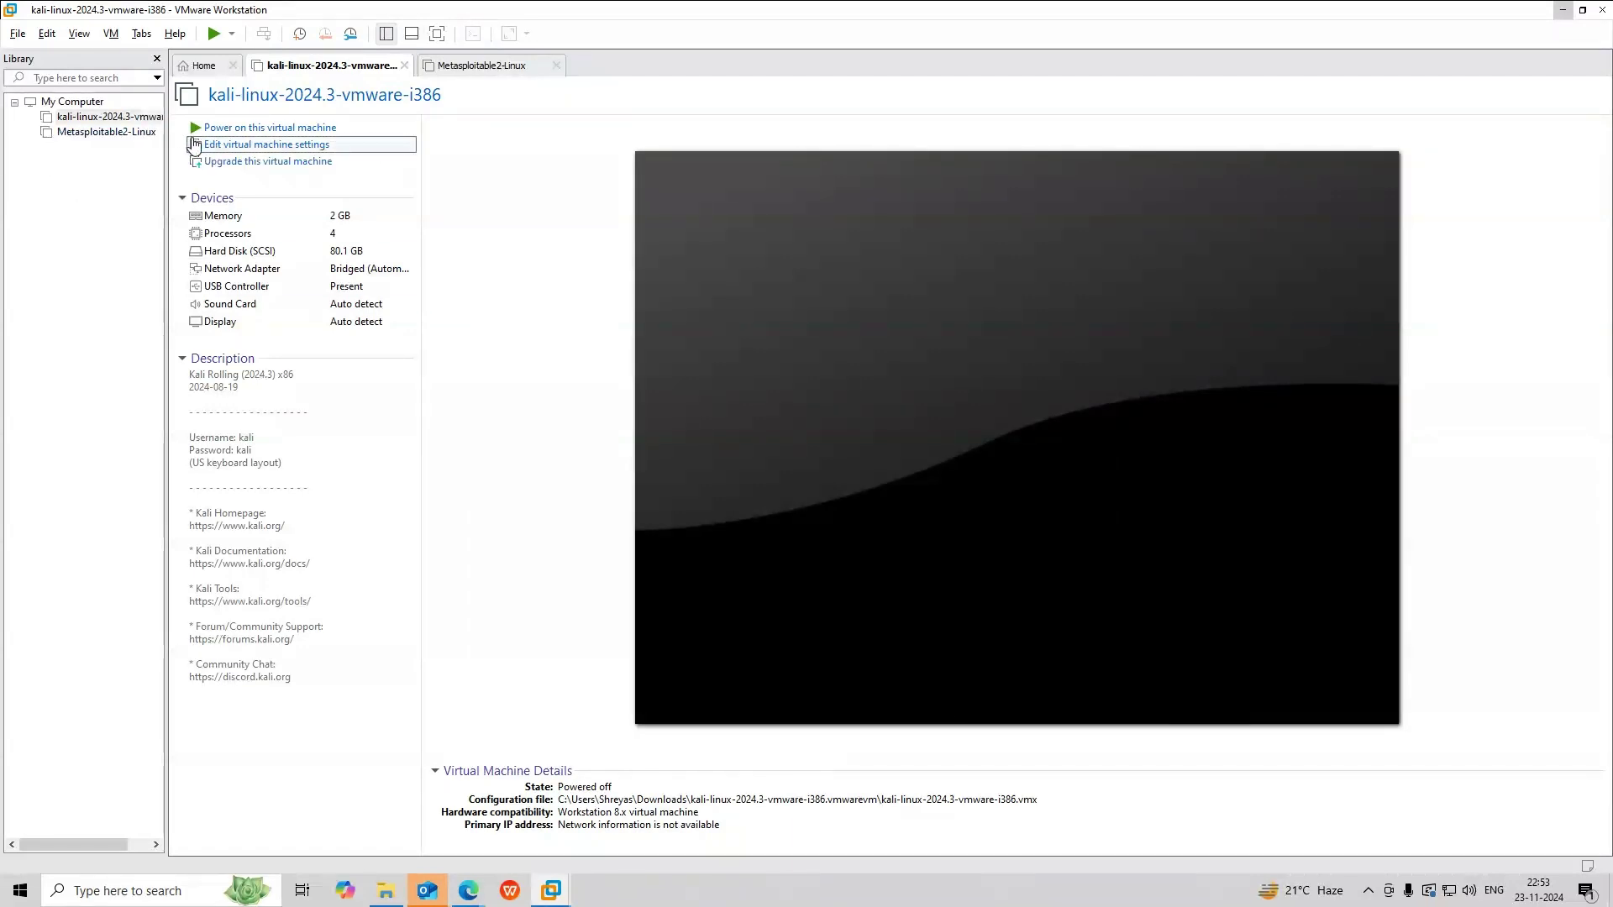
Step: Power on the Kali virtual machine, boot Kali GNU/Linux and log in as kali with the account password
{"action": "left_click", "coordinate": [242, 132]}
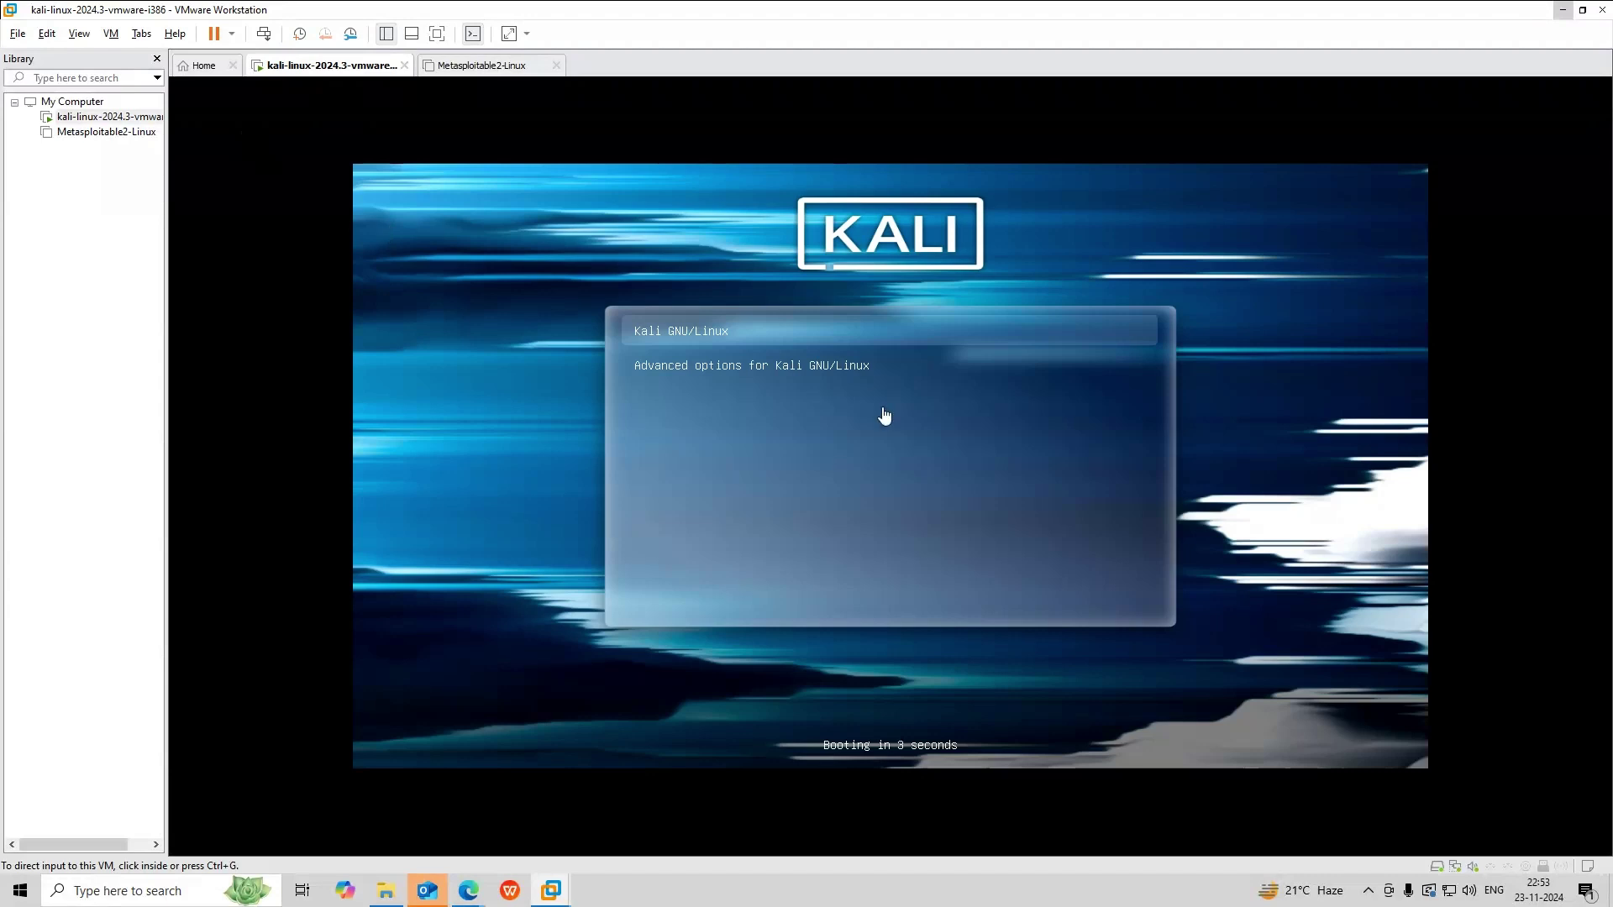
{"action": "left_click", "coordinate": [729, 318]}
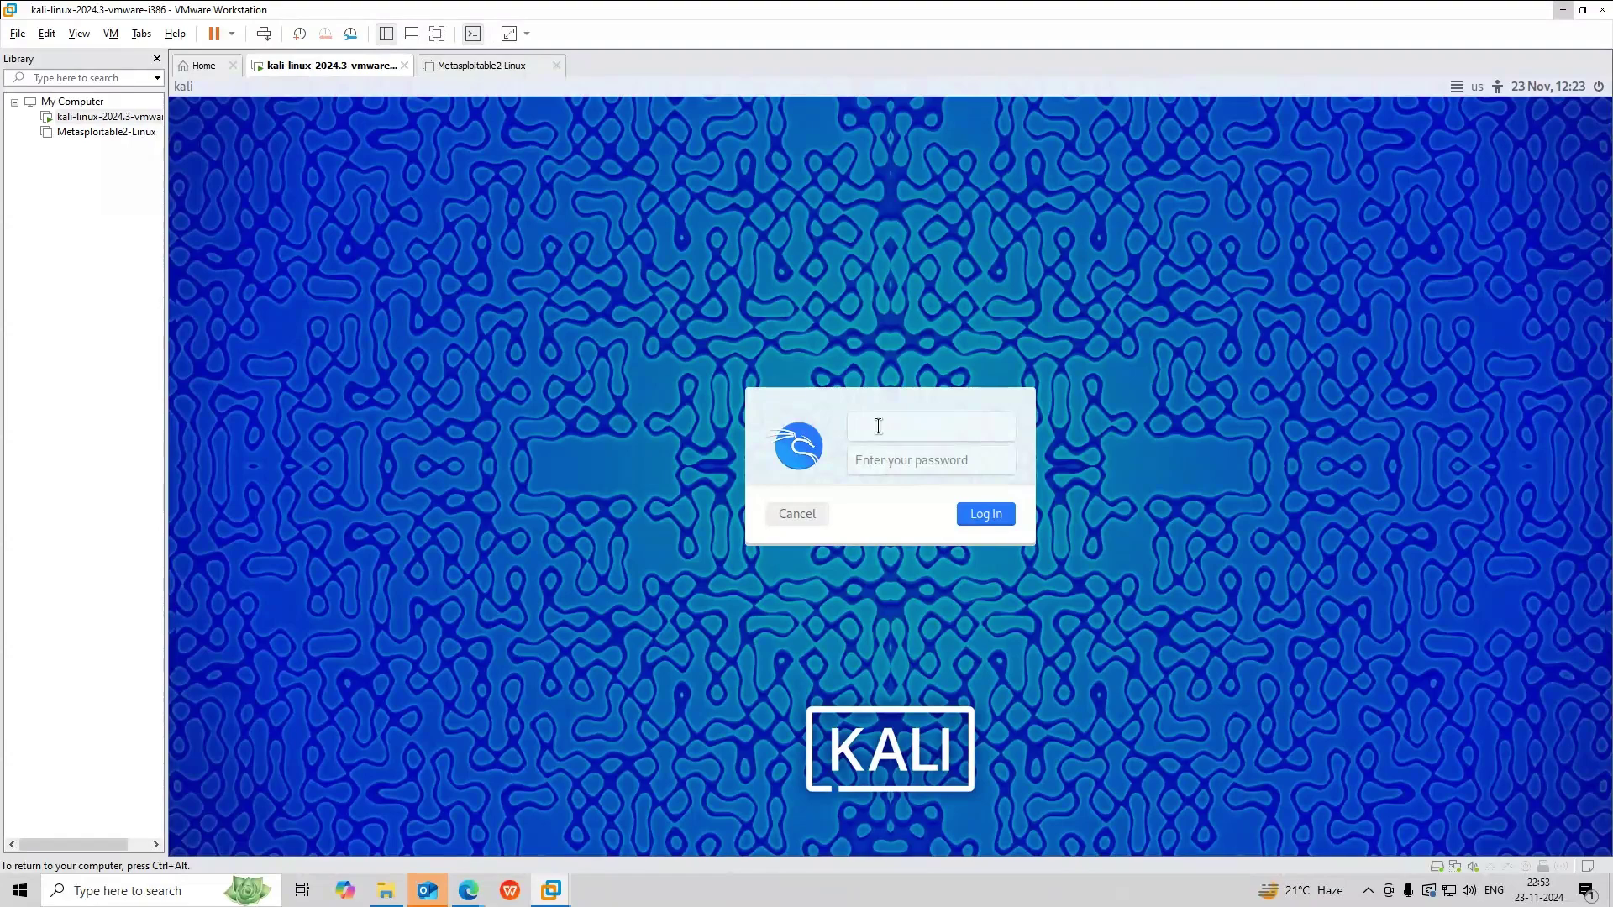
{"action": "type", "text": "kali"}
{"action": "left_click", "coordinate": [914, 465]}
{"action": "type", "text": "kali"}
{"action": "key", "text": "Return"}
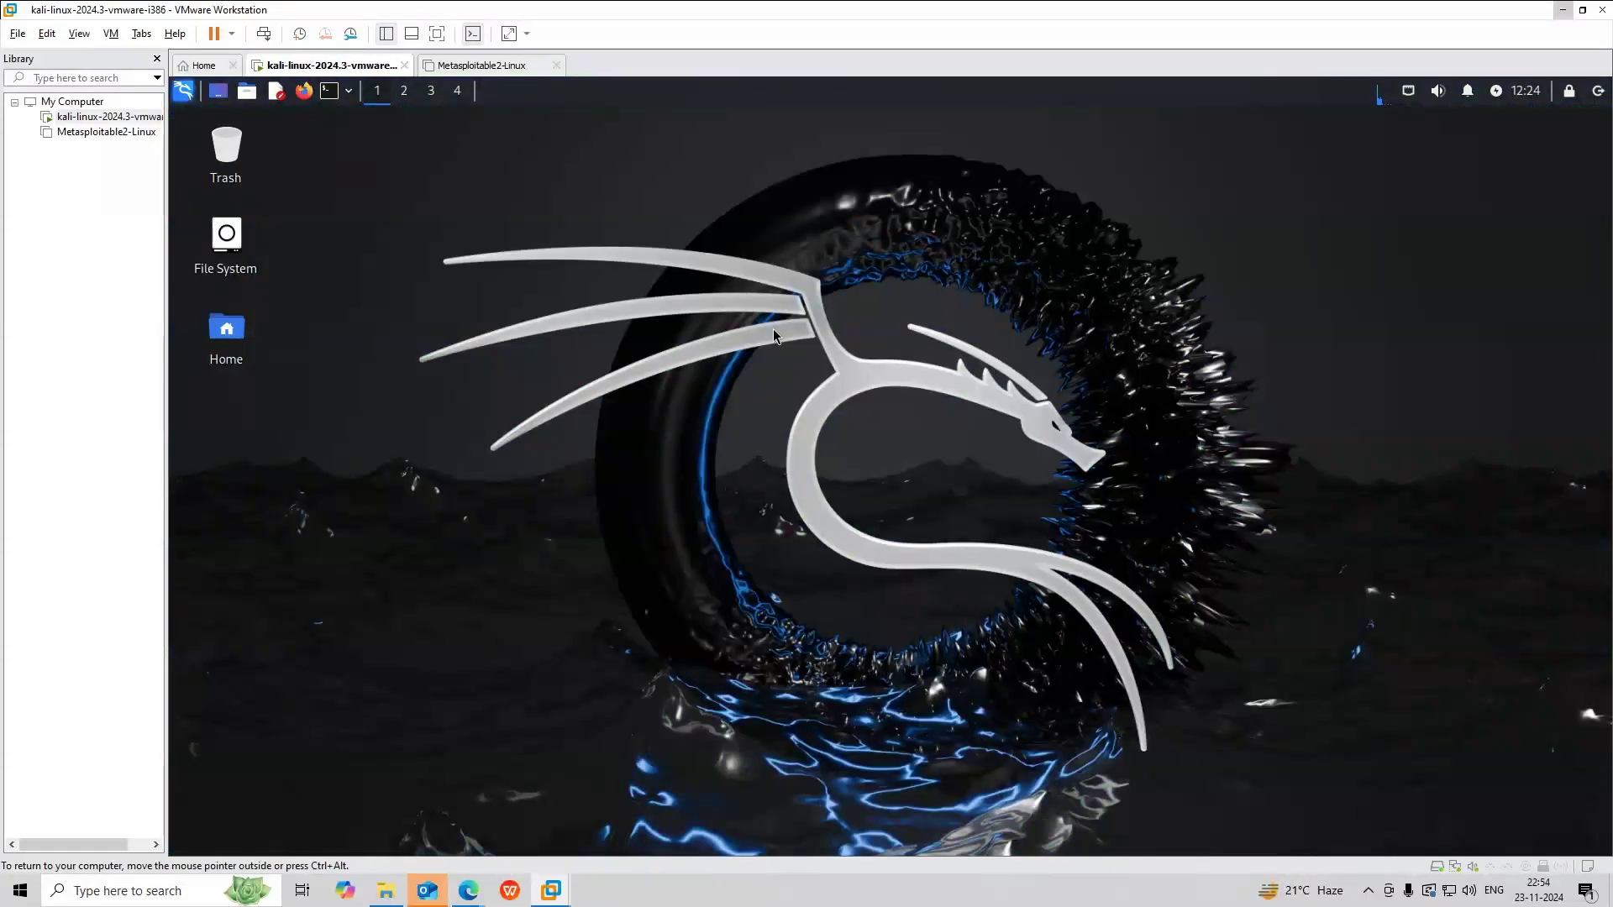
Step: Power on the Metasploitable2-Linux virtual machine, declaring that it was moved
{"action": "left_click", "coordinate": [440, 67]}
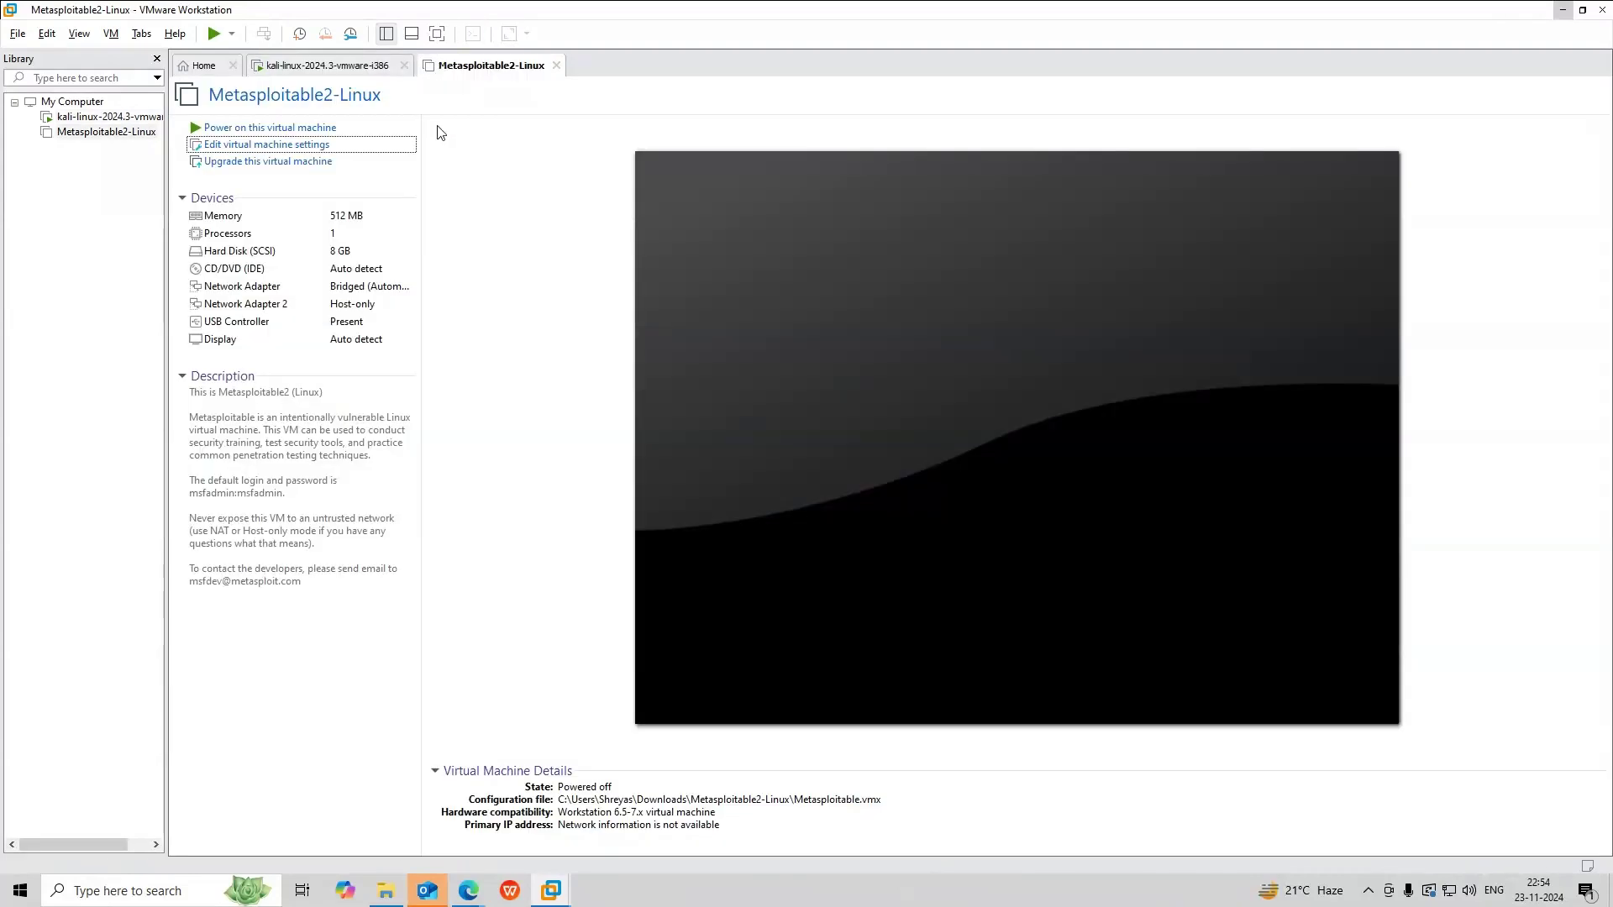
{"action": "left_click", "coordinate": [342, 131]}
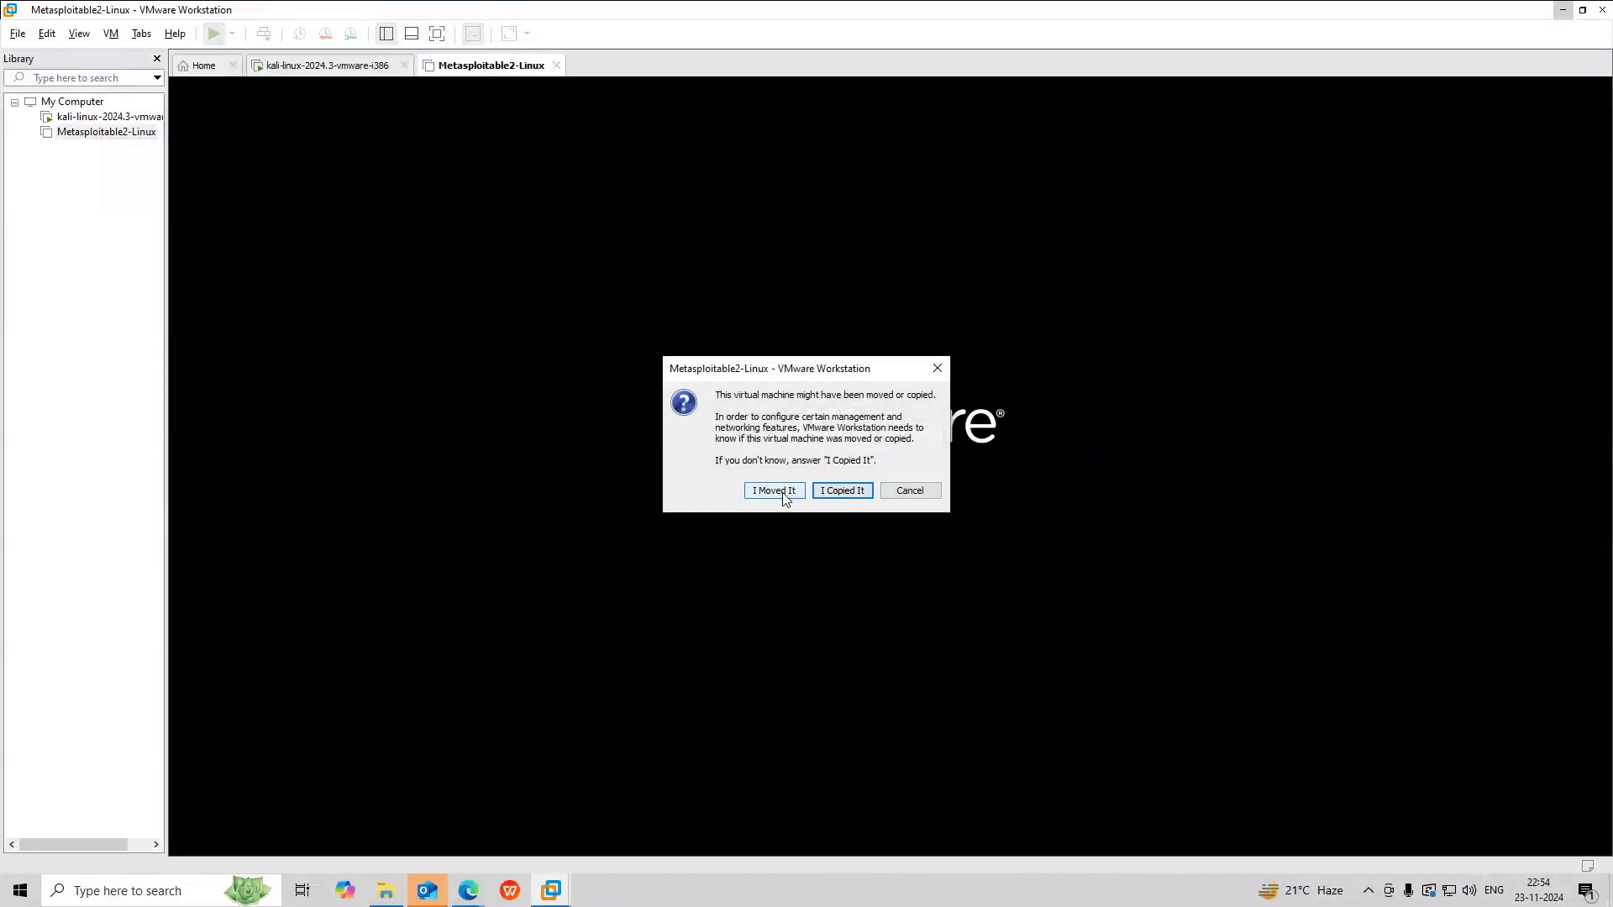
{"action": "left_click", "coordinate": [774, 490]}
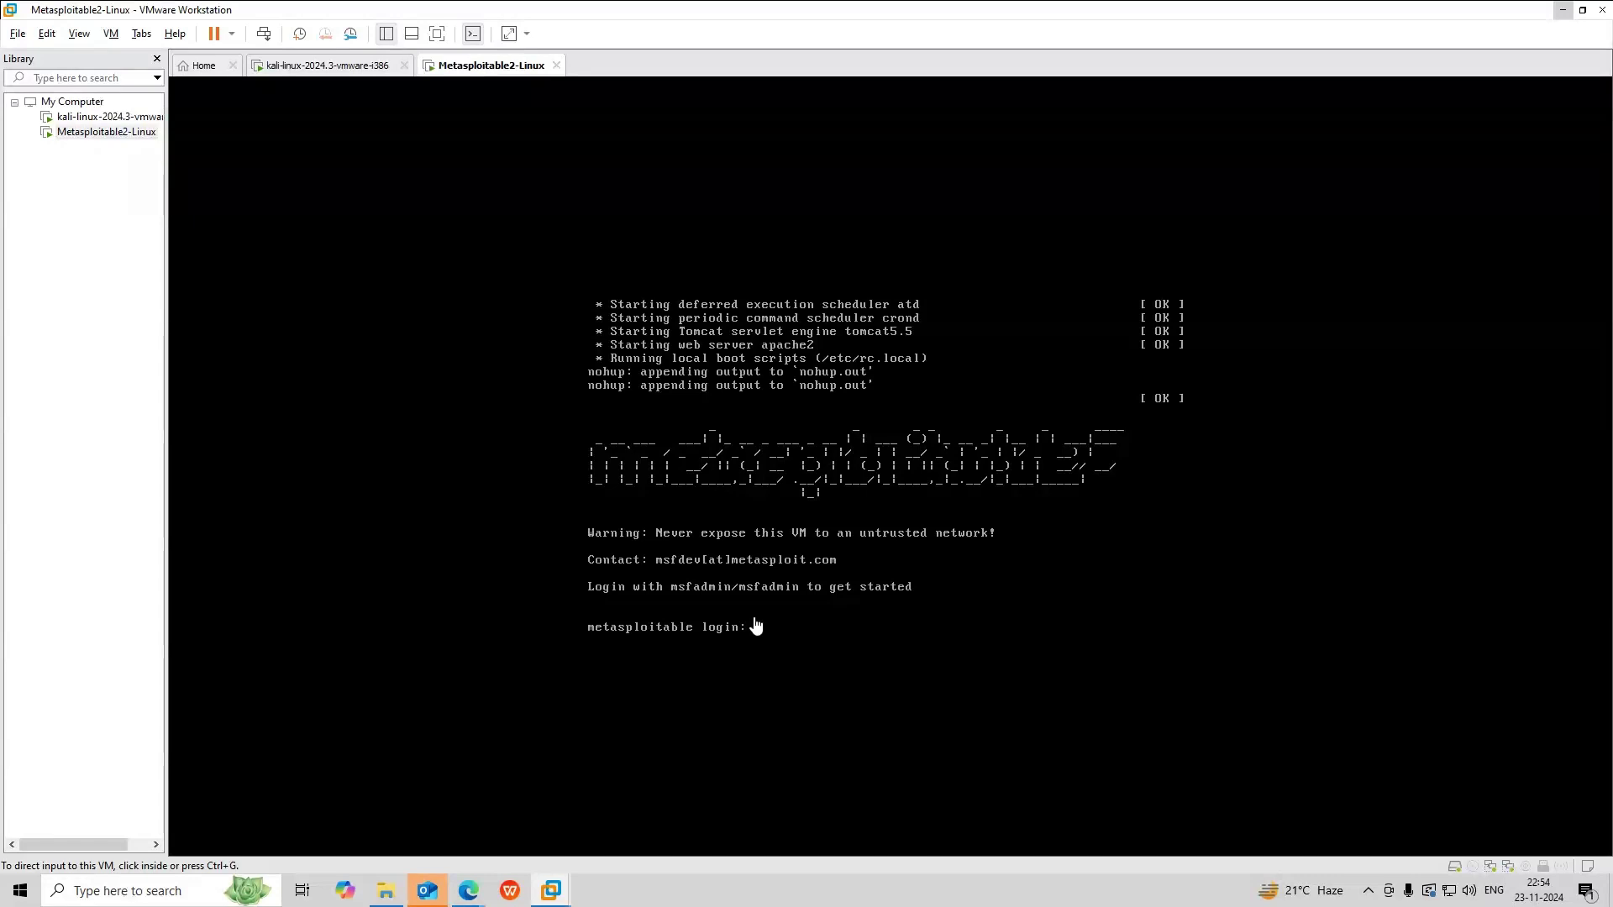
Step: Log in to the Metasploitable console as msfadmin with the account password
{"action": "left_click", "coordinate": [795, 653]}
{"action": "type", "text": "msfadmin"}
{"action": "key", "text": "Return"}
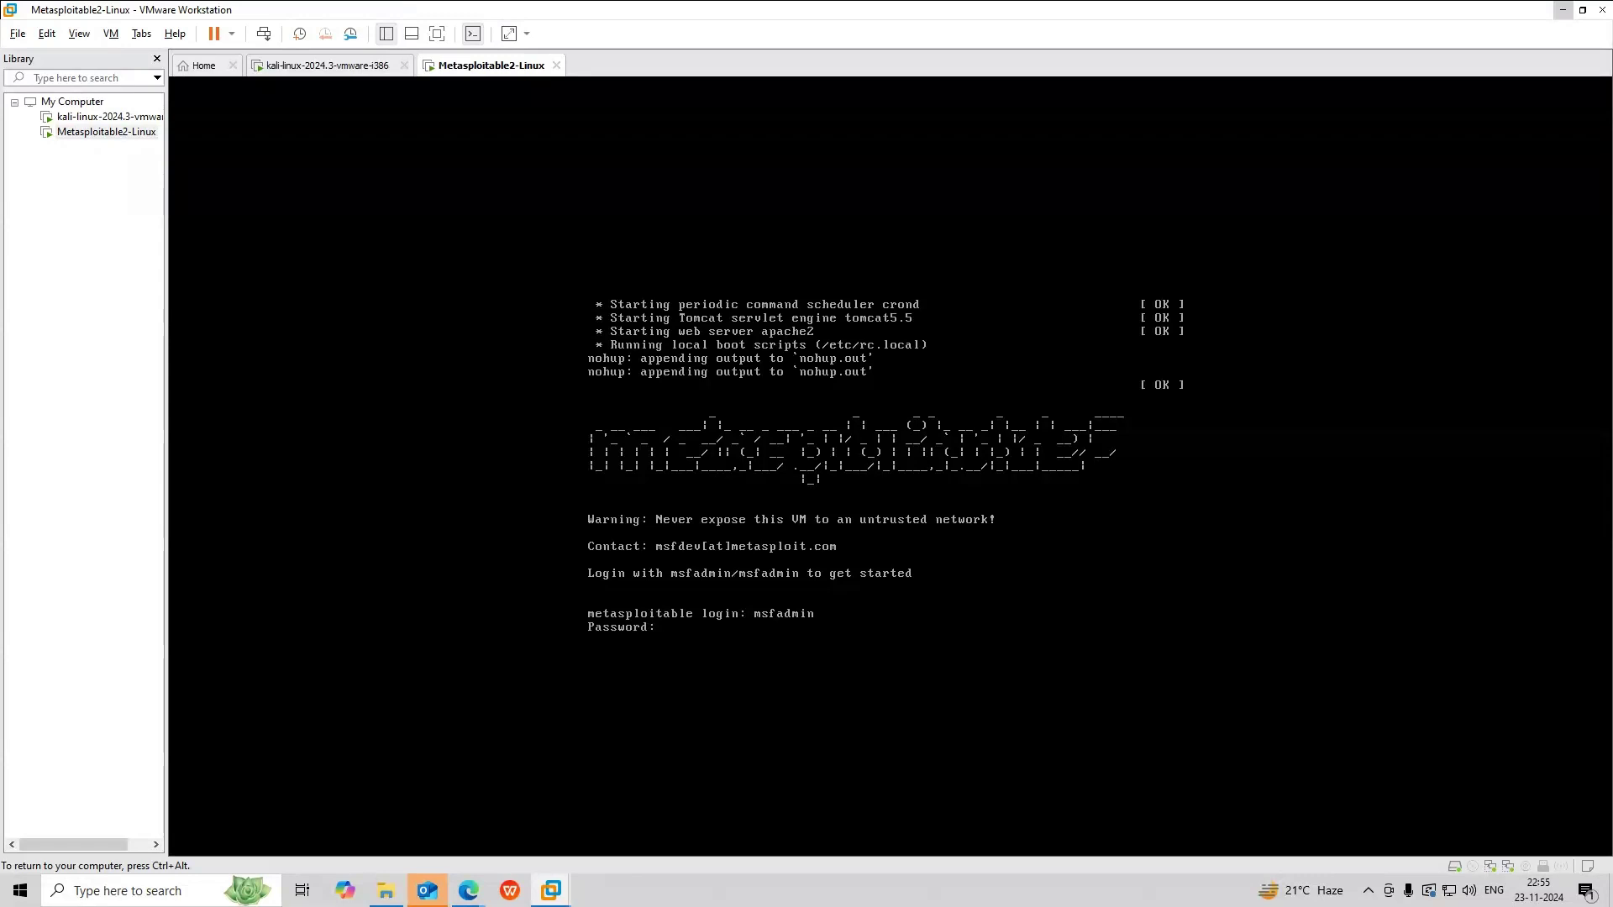
{"action": "key", "text": "Return"}
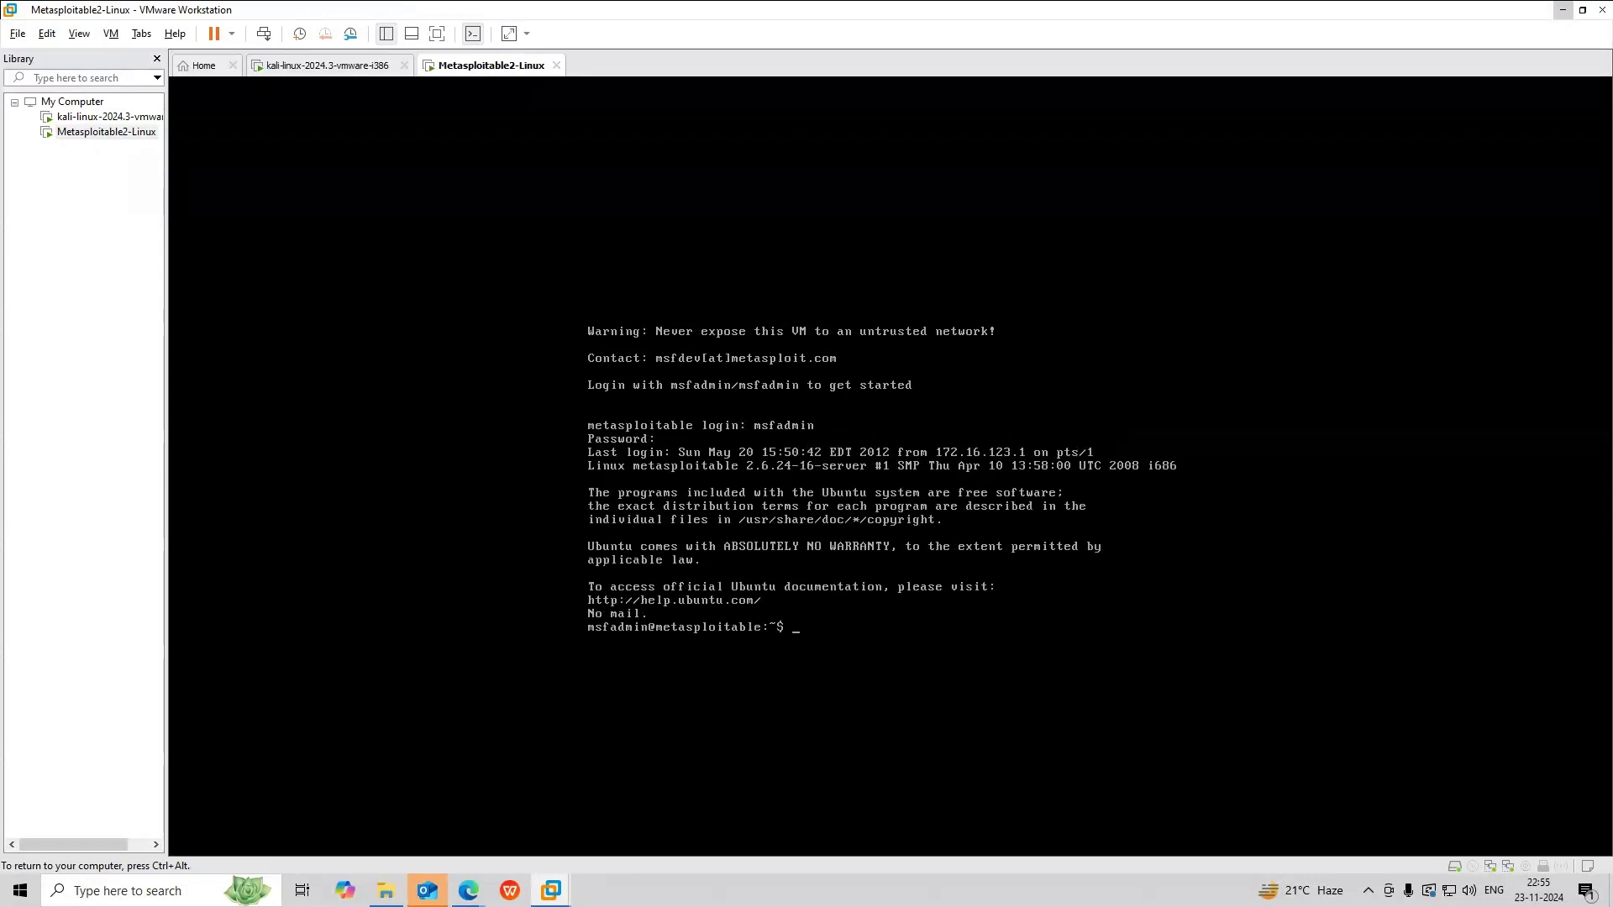